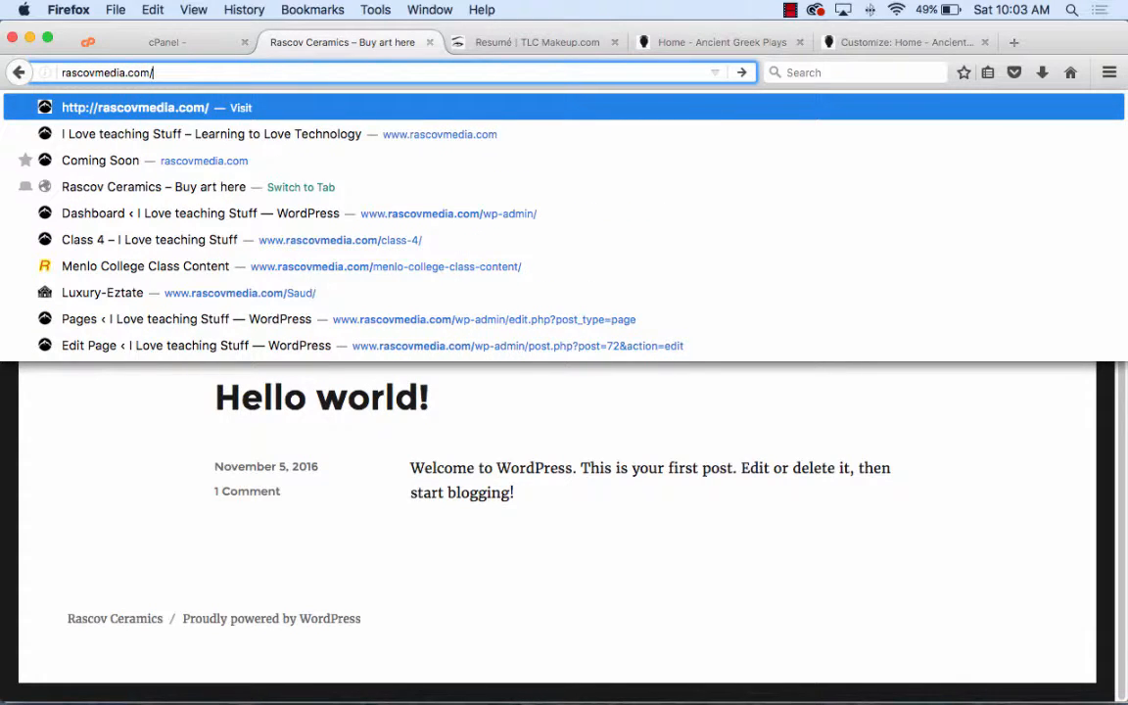
- Load the ceramics site at rascovmedia.com/ceramics
text(cermi)
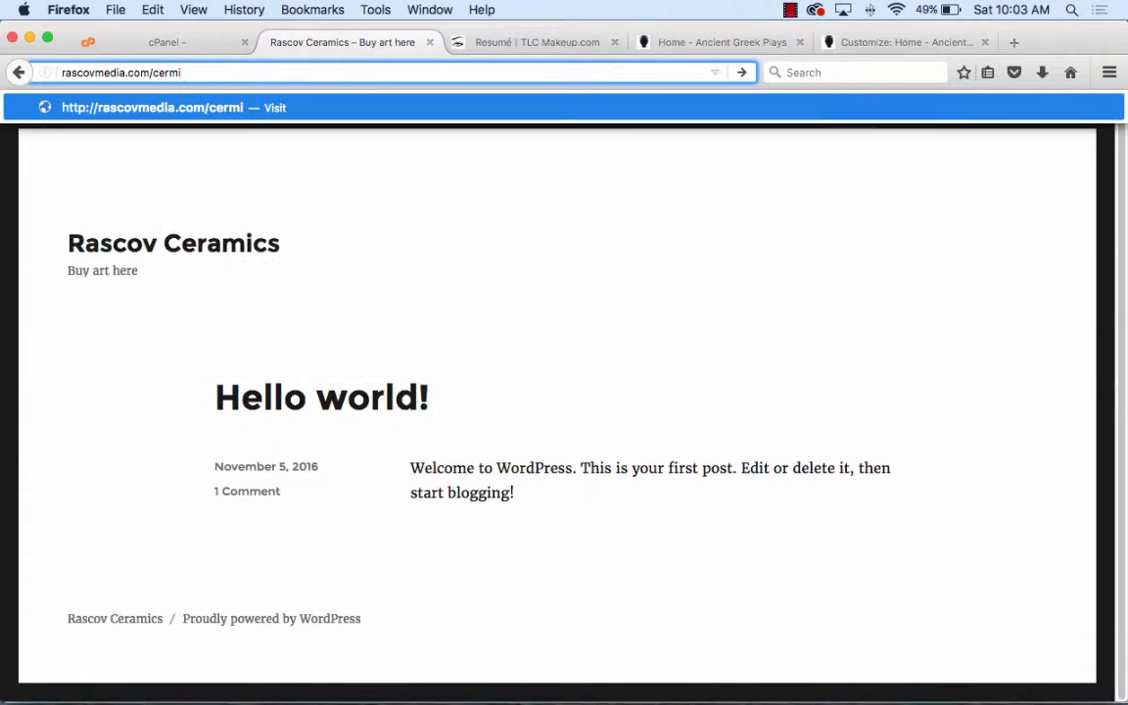
text(cs)
key(BackSpace)
key(BackSpace)
key(BackSpace)
key(BackSpace)
text(amics)
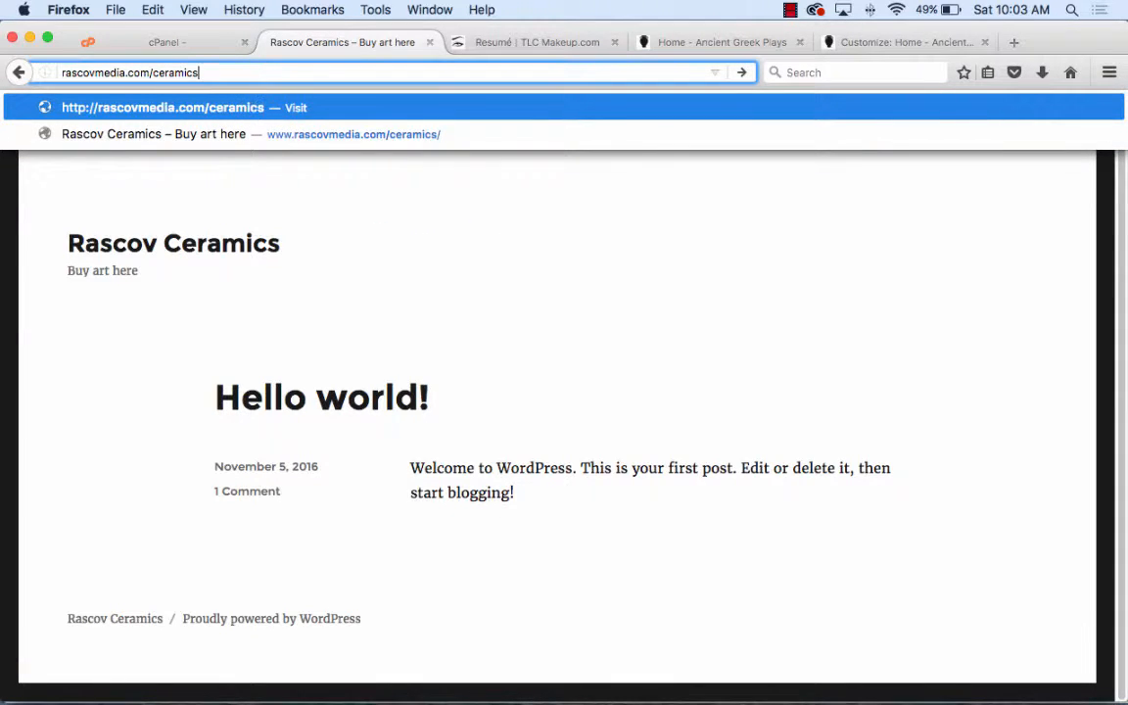
key(Return)
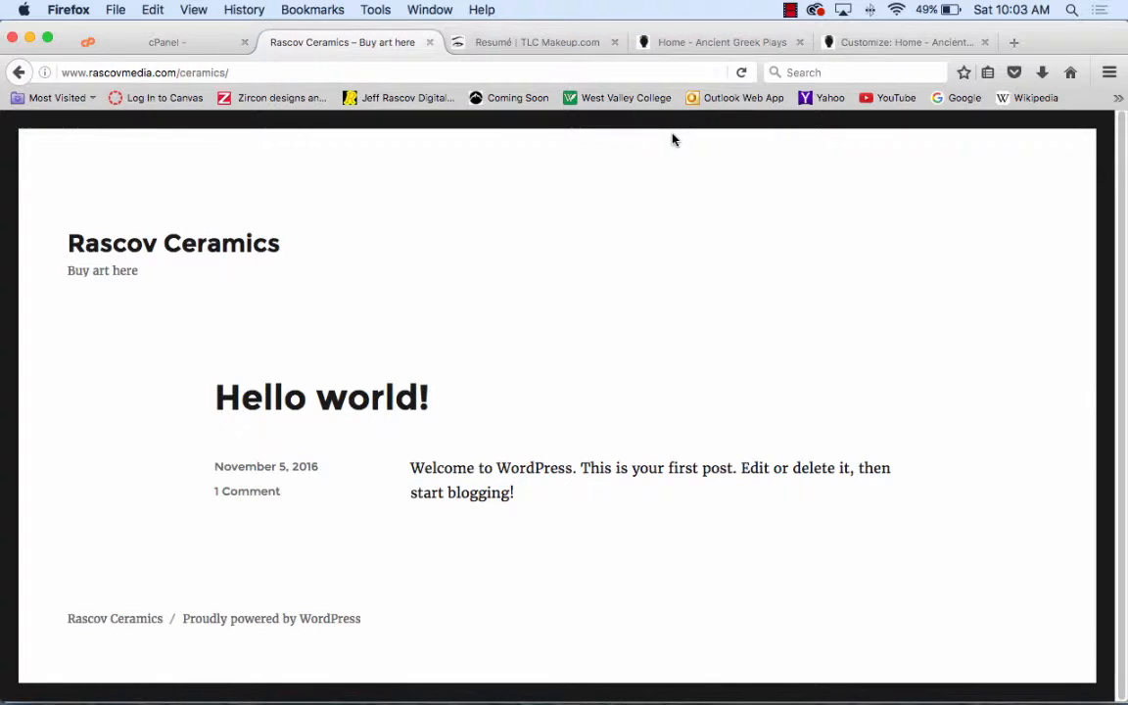
- Close the TLC Makeup résumé page and both Ancient Greek Plays pages, keeping cPanel and Rascov Ceramics open
click(584, 45)
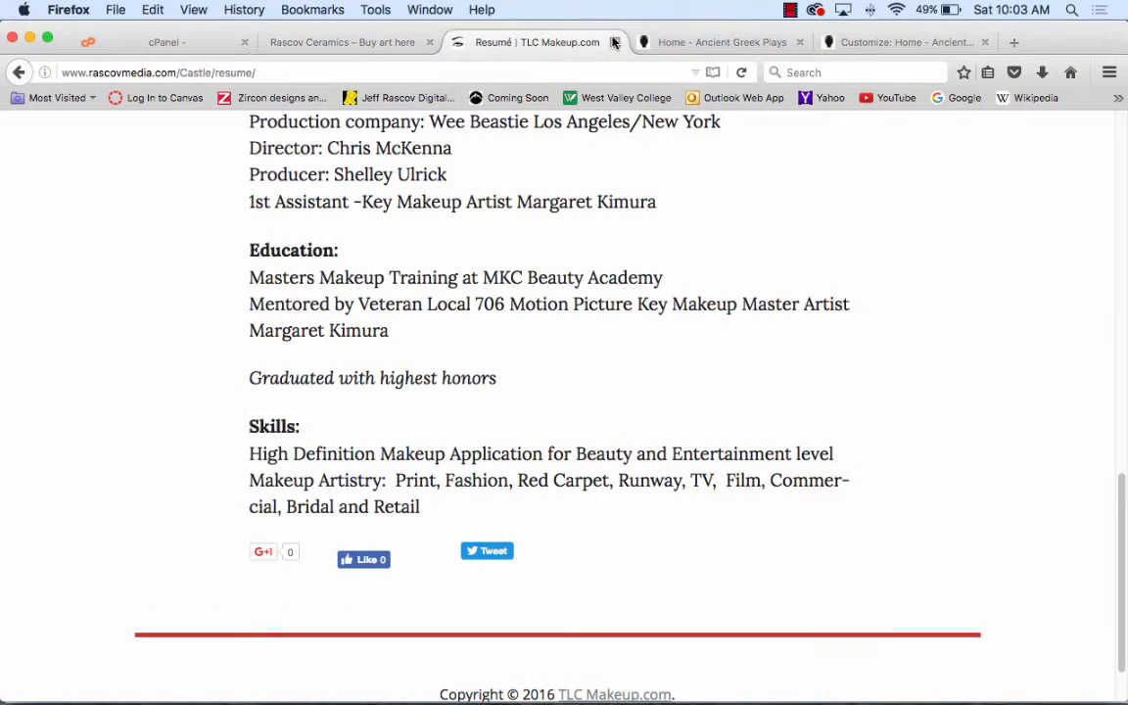
key(super+w)
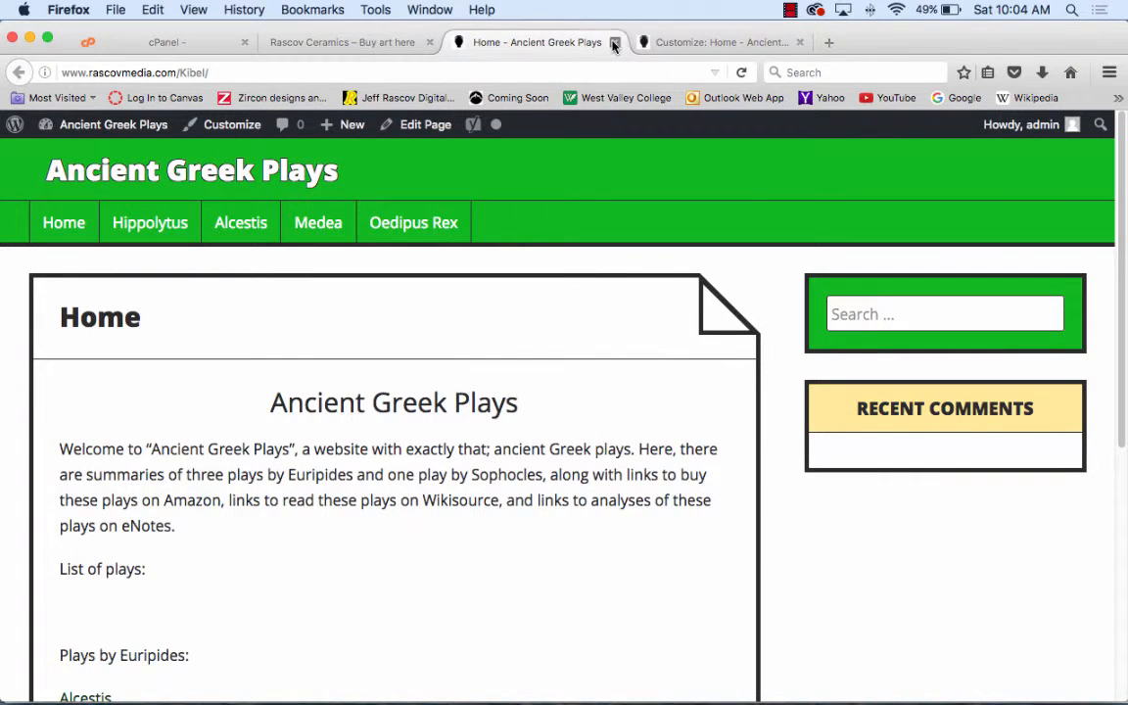
click(614, 42)
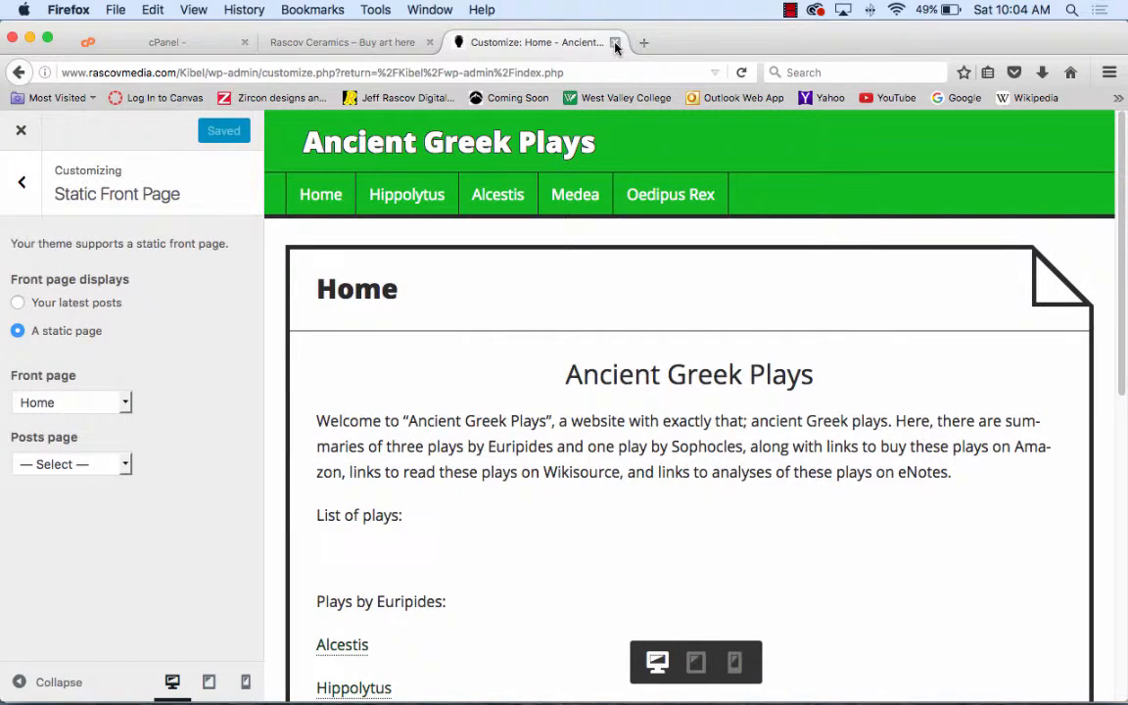
click(615, 43)
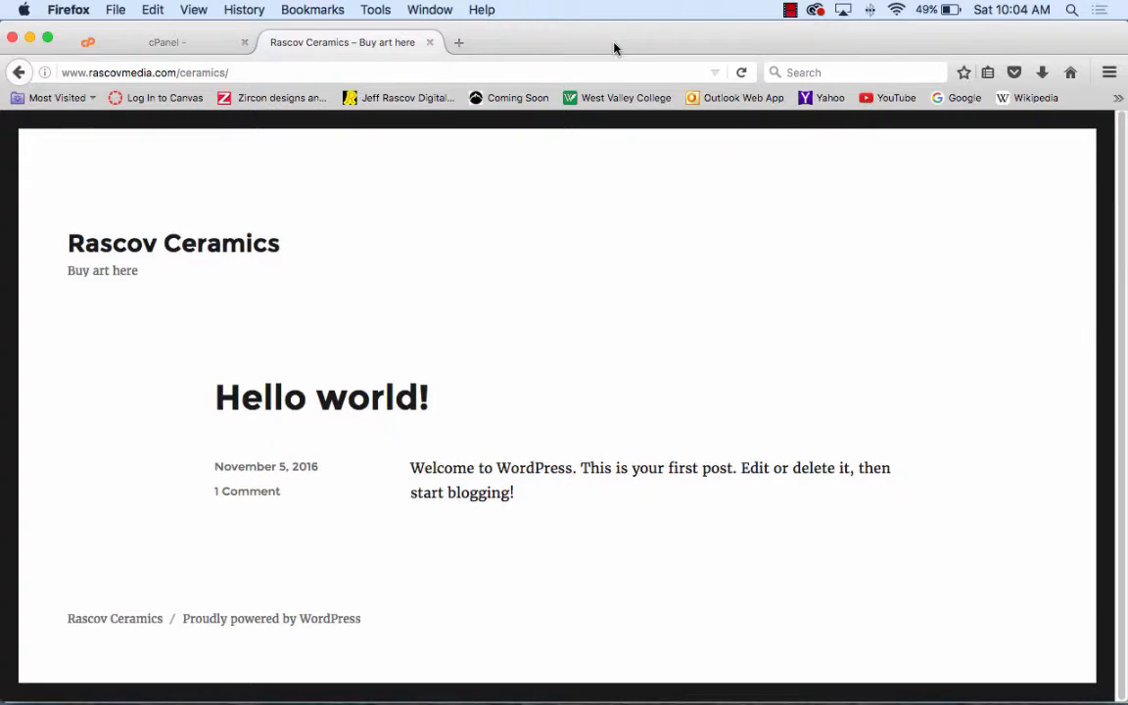
- Open the Rascov Ceramics wp-admin from the cPanel installs list and decline the Quick Start Wizard, confirming the exit
click(186, 49)
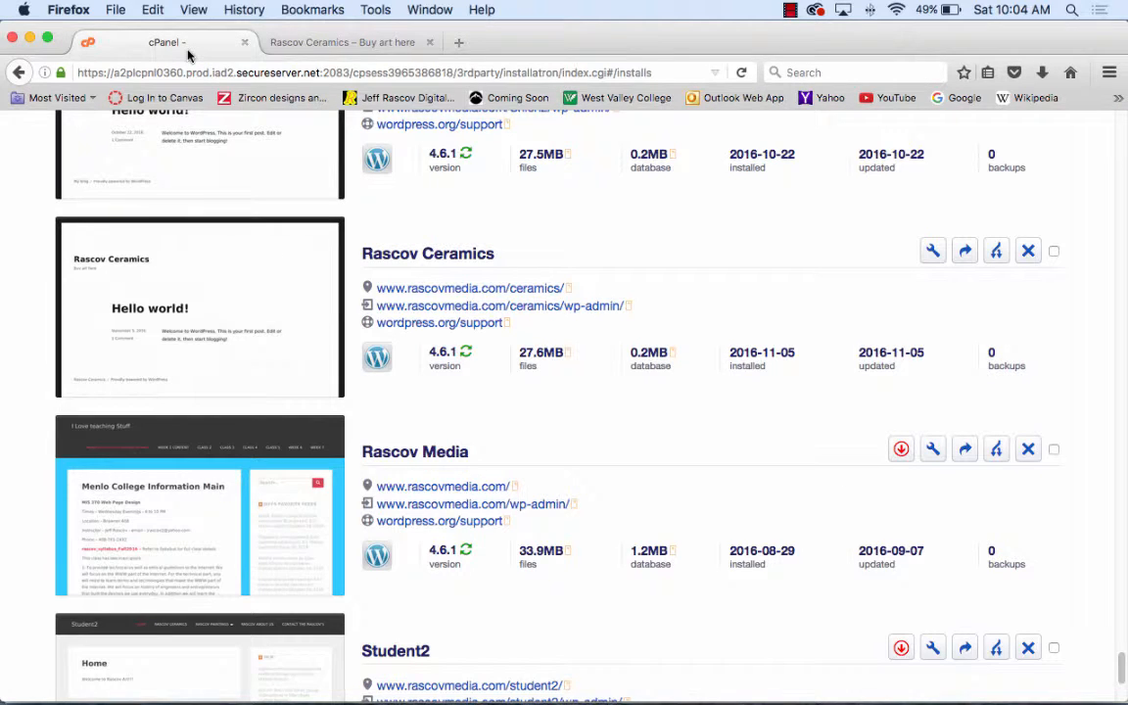
click(577, 309)
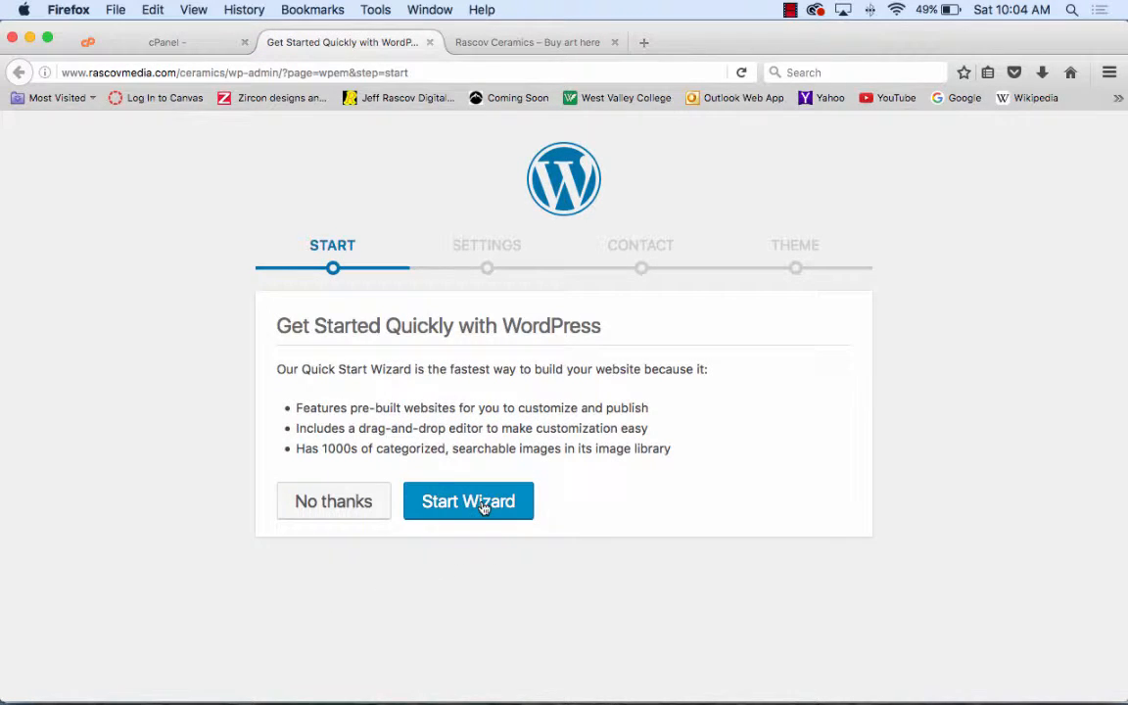
click(356, 504)
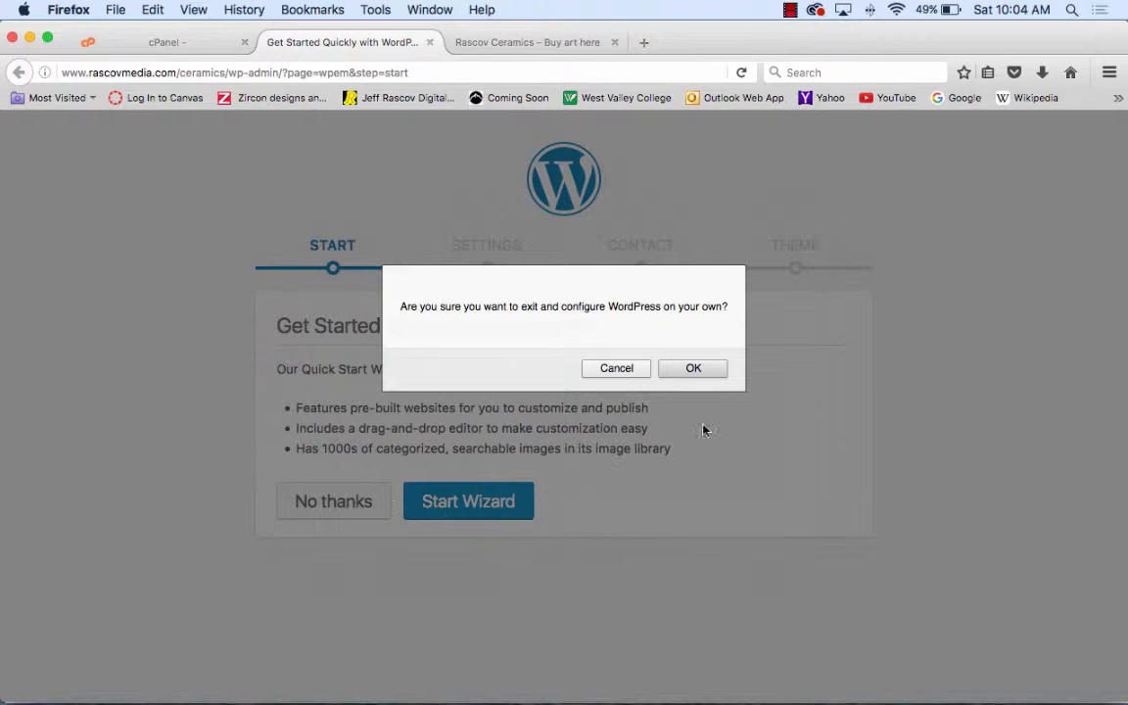
click(707, 371)
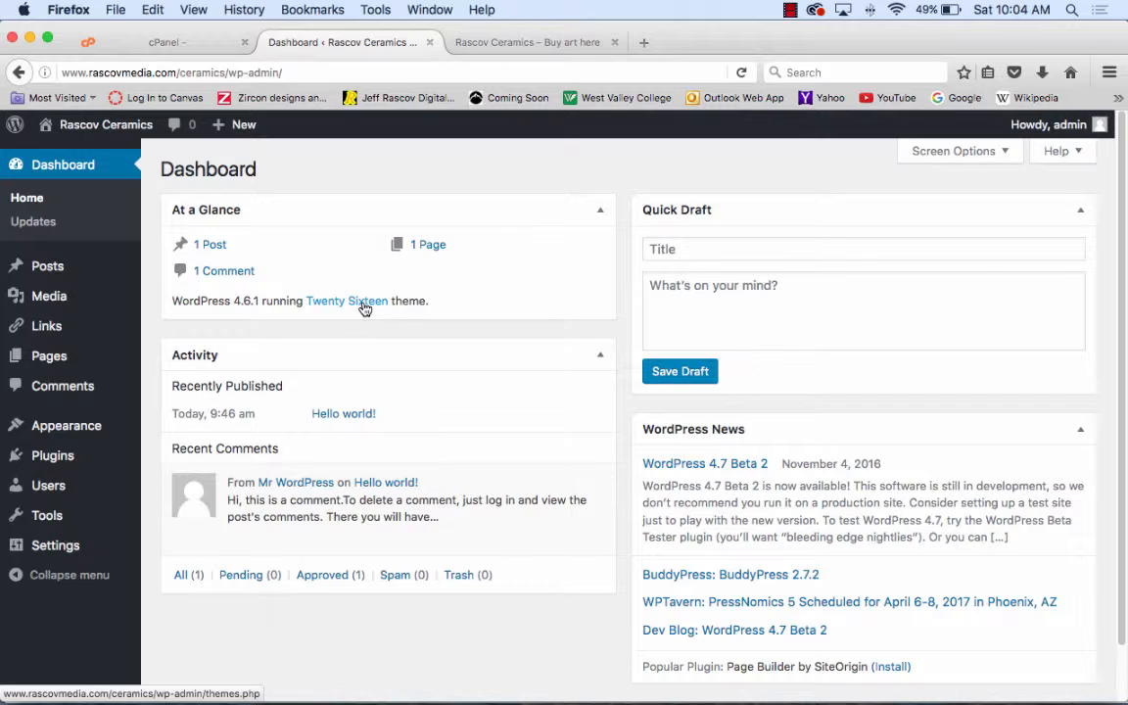
- Open a new browser window and load thenounproject.com in it
click(110, 8)
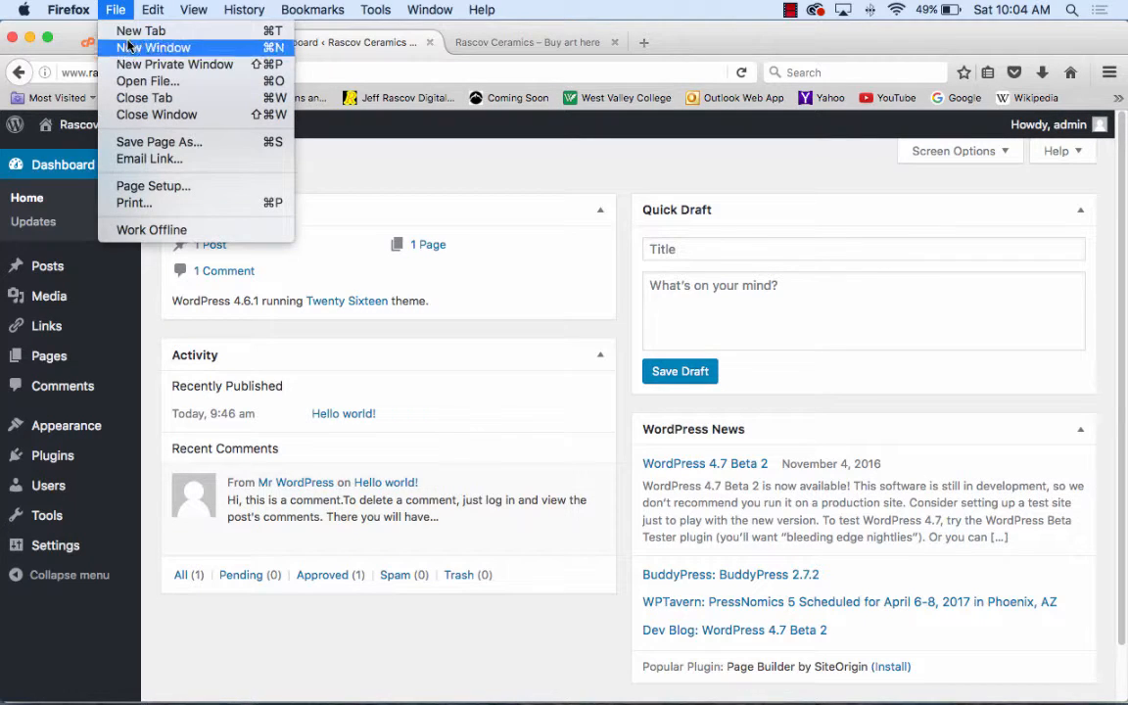
click(127, 46)
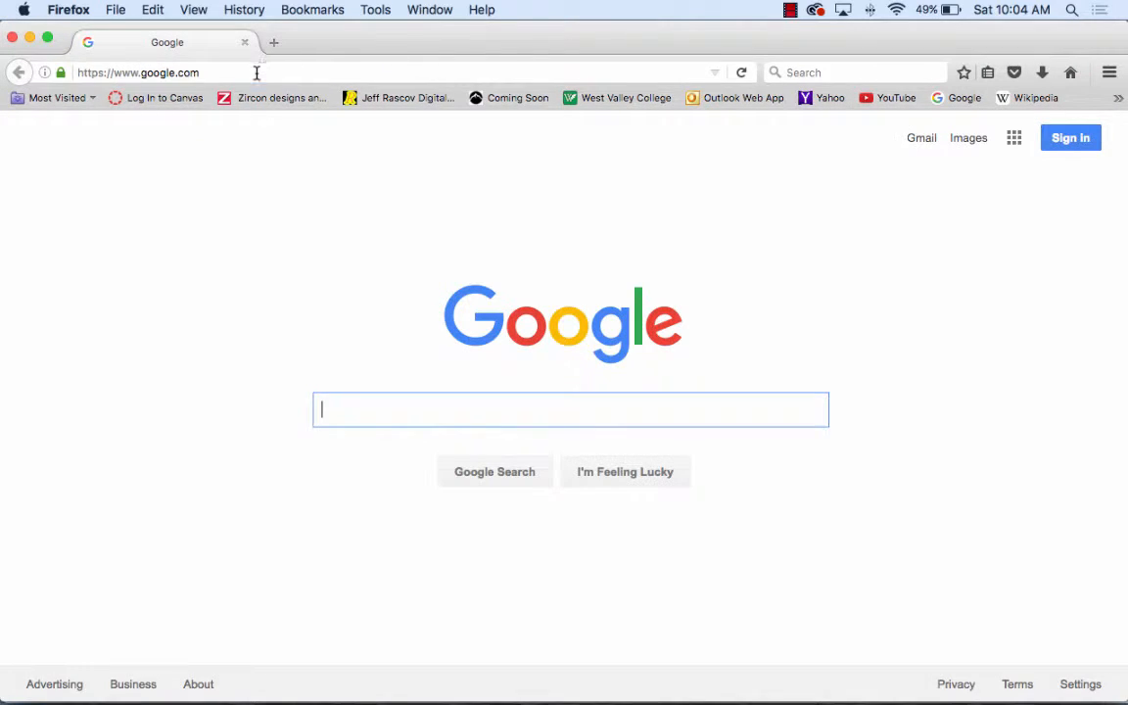
click(256, 73)
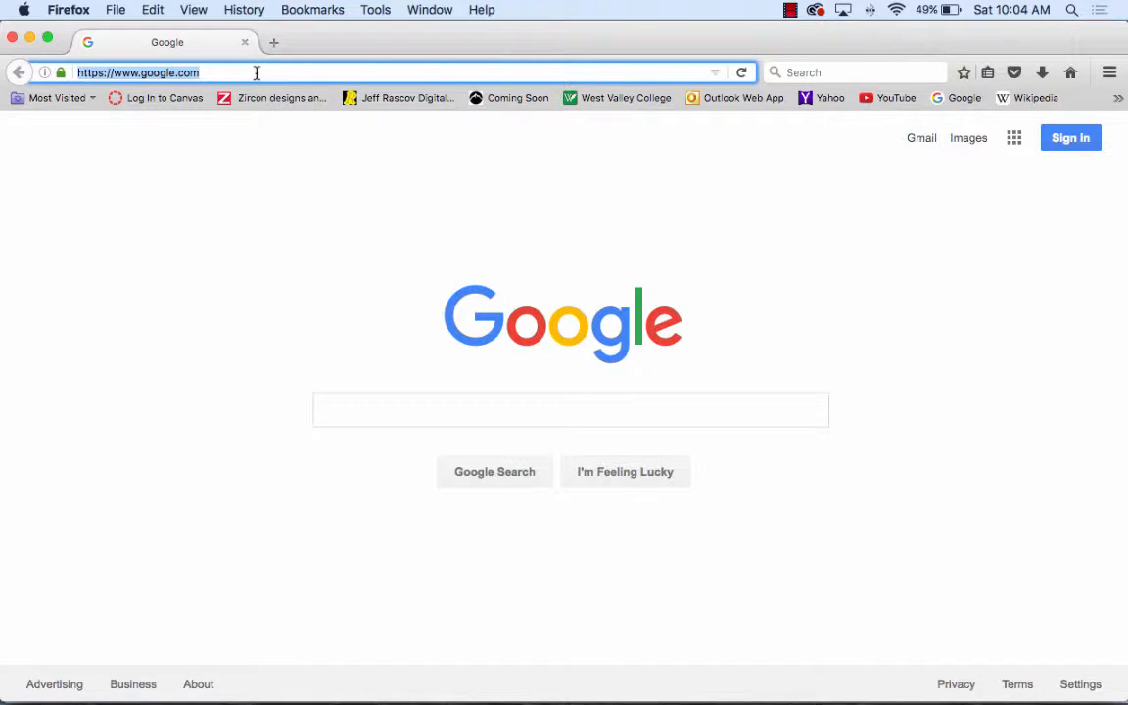
text(thenoun)
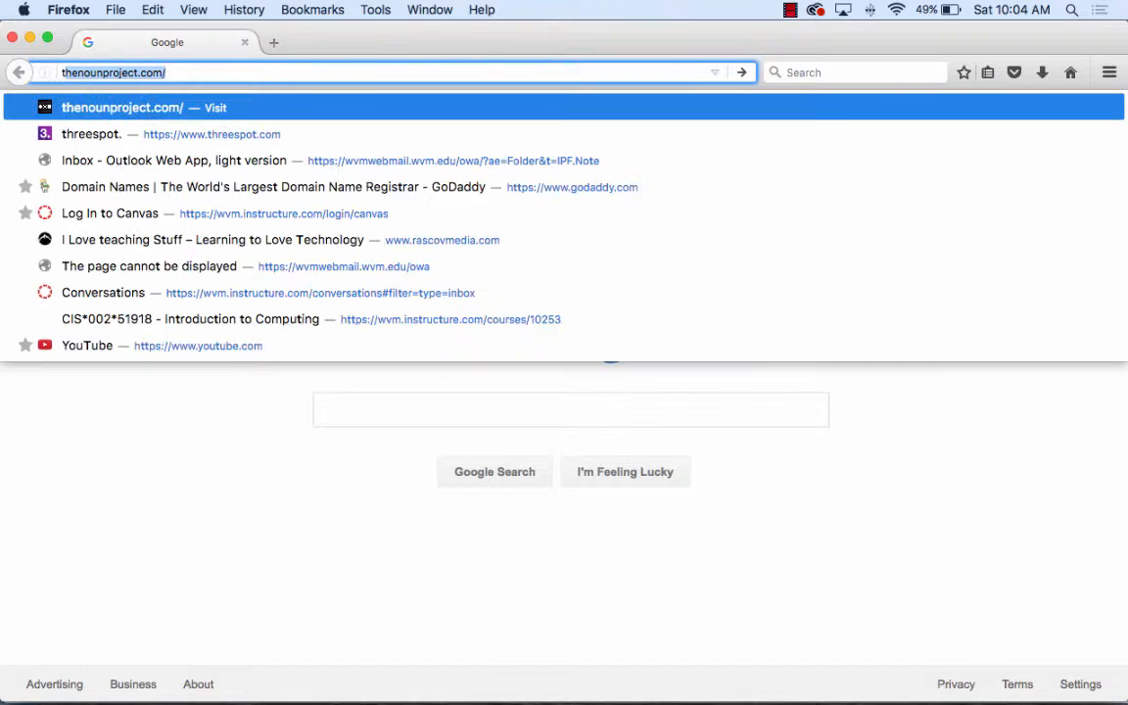
text(project)
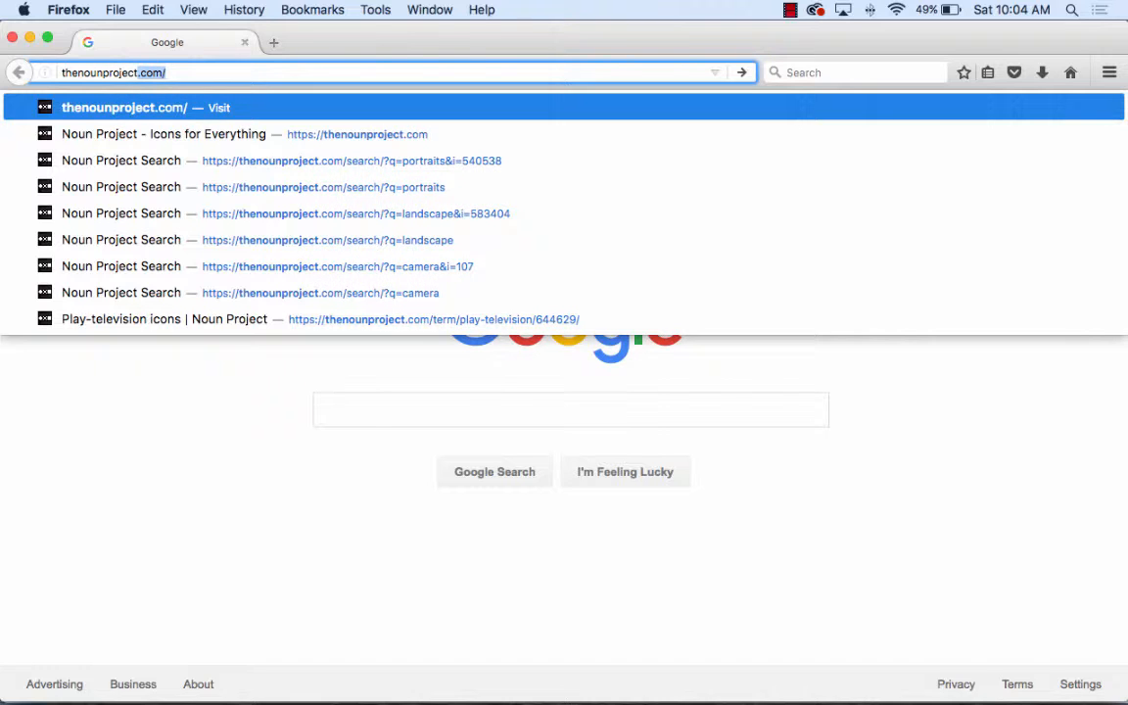
text(.com/)
key(Return)
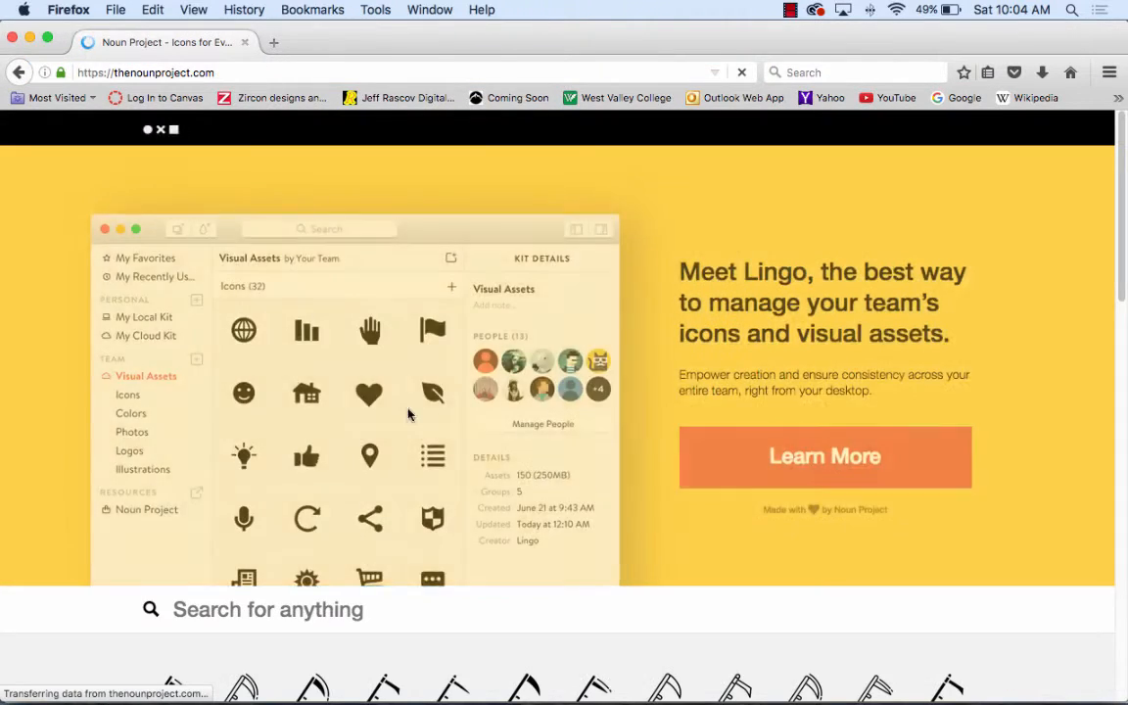
- Search the Noun Project for "ceramics" icons
scroll(423, 394, down, 5)
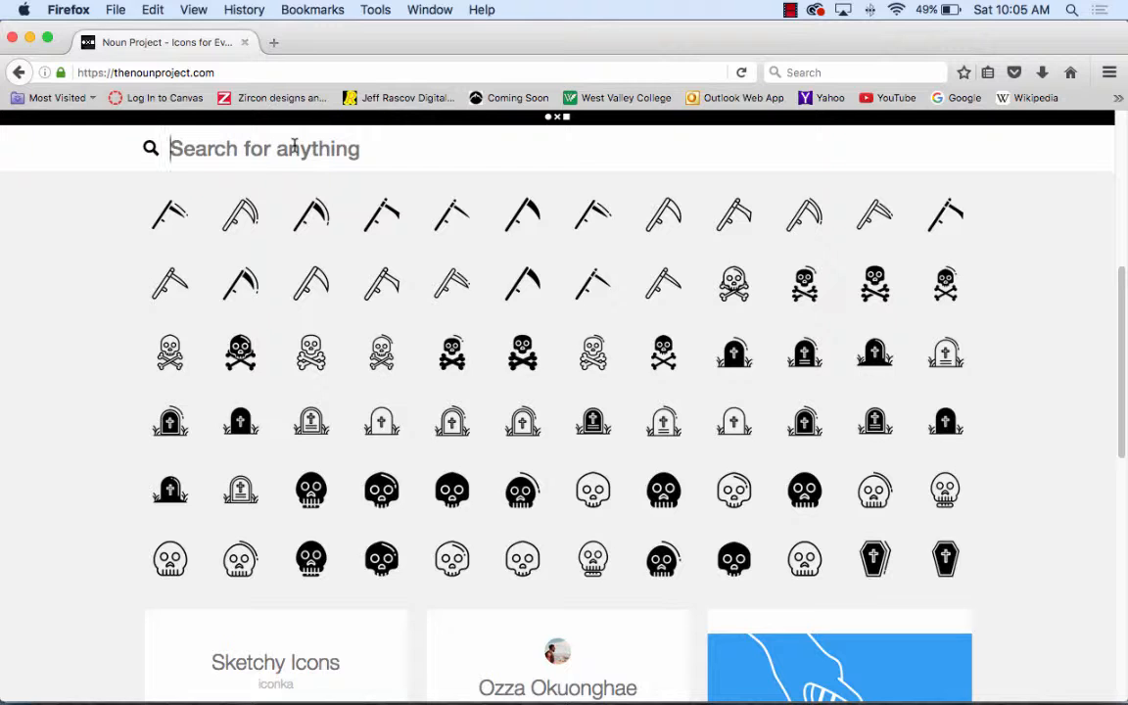
text(ceramics)
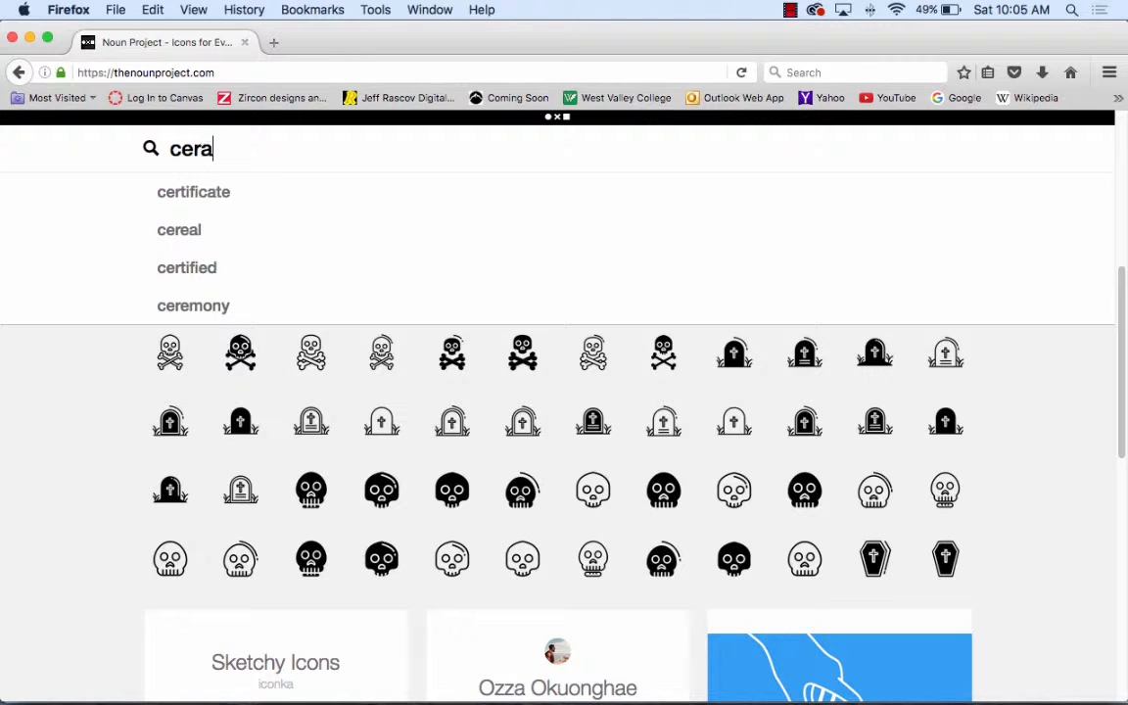
key(Return)
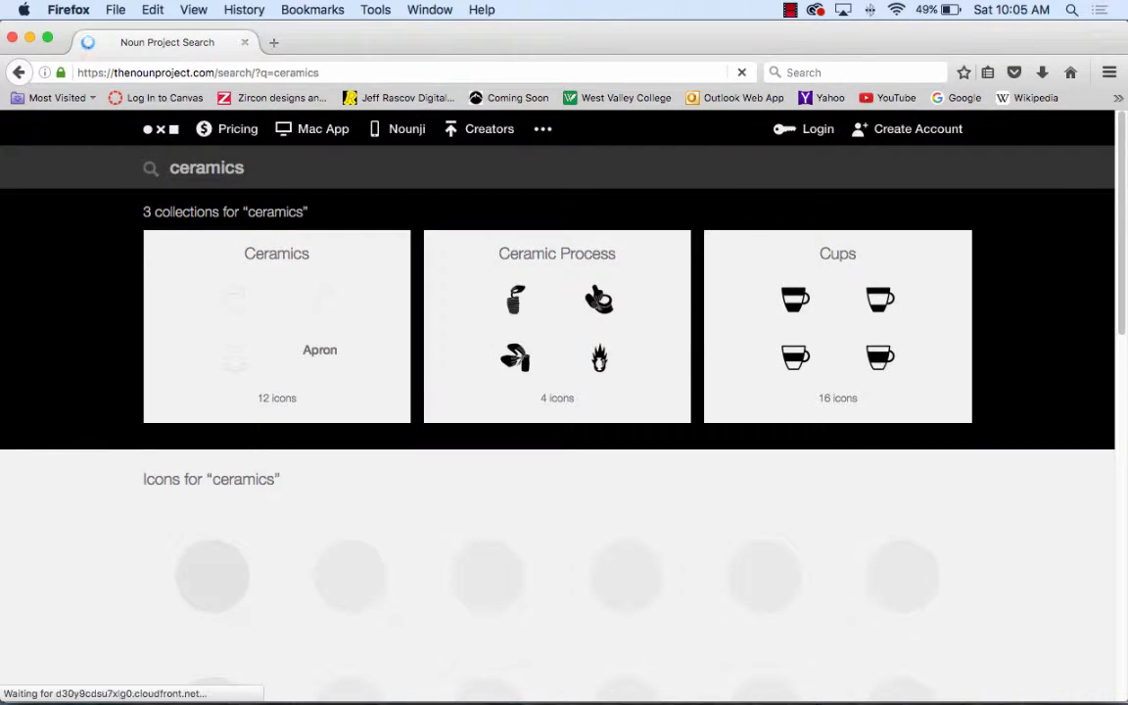
- Open the black two-handled Vase icon from the results and capture a screenshot of just the vase
scroll(725, 460, down, 5)
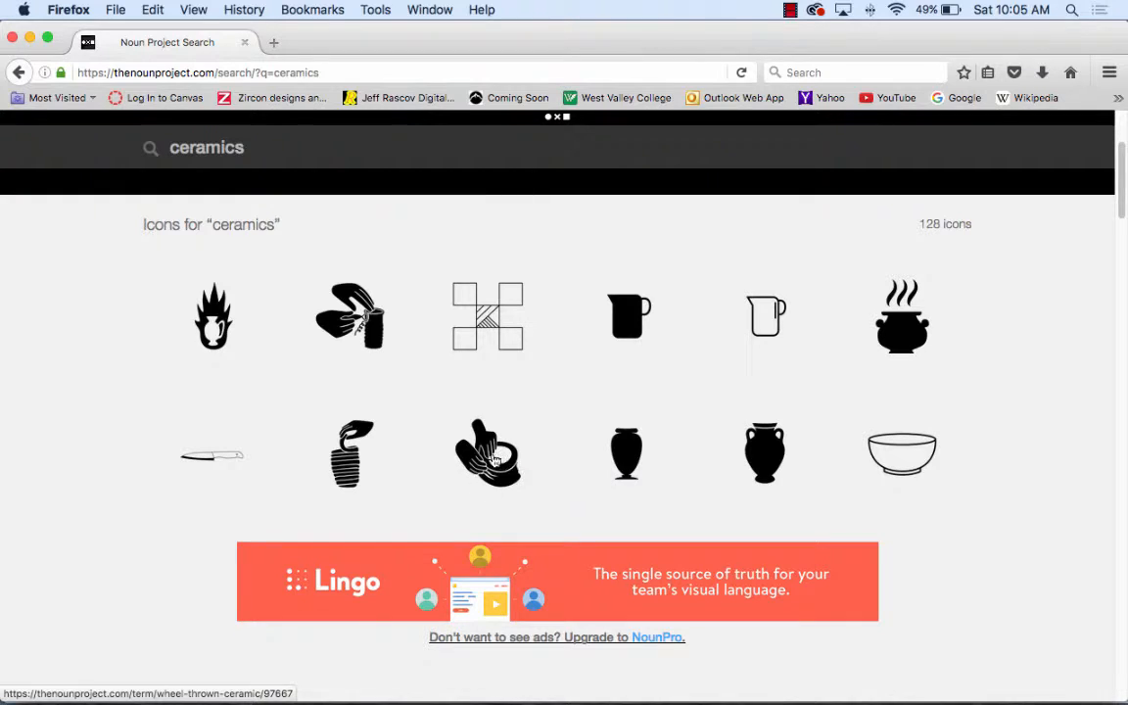
click(766, 453)
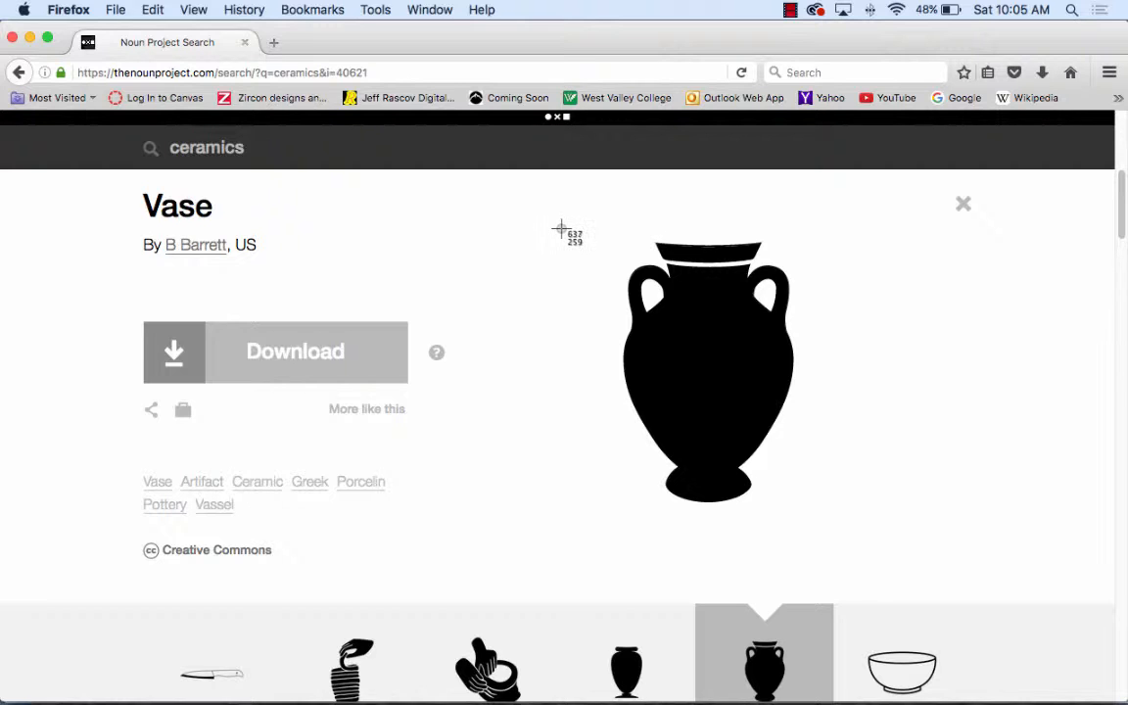
drag(561, 229, 851, 516)
- Load the sample site at rascovmedia.com/student2 in place of the vase icon page
mouse_move(537, 697)
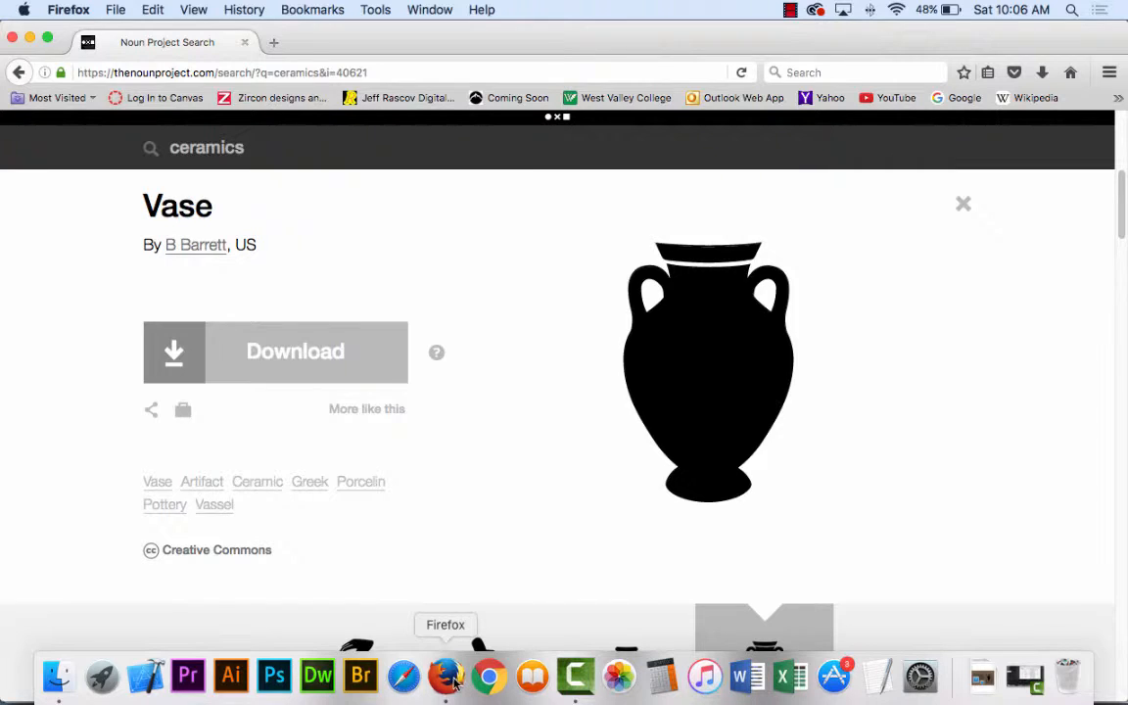
click(454, 682)
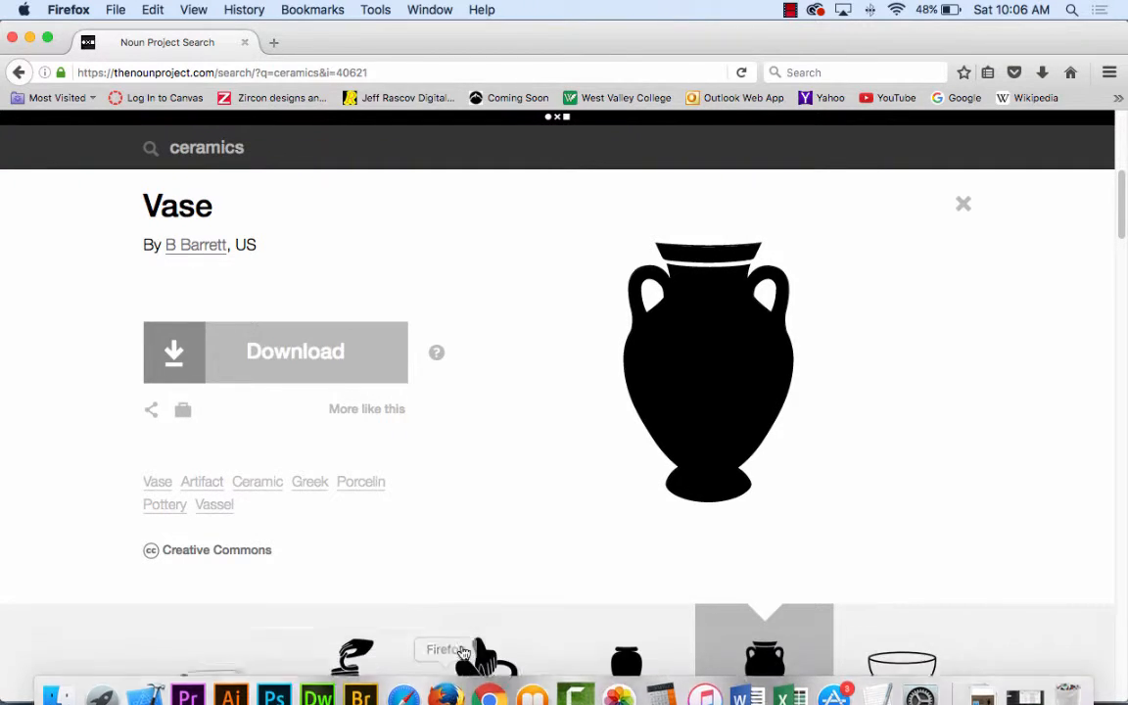
click(417, 72)
drag(417, 72, 215, 73)
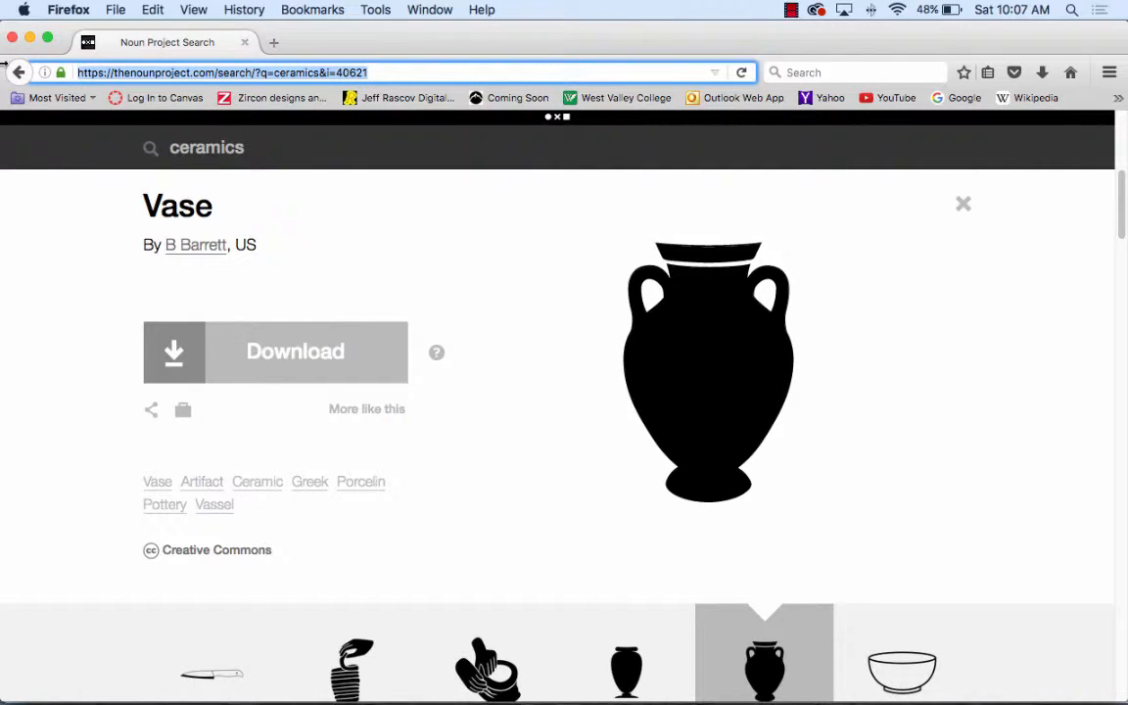
text(rascovmedi)
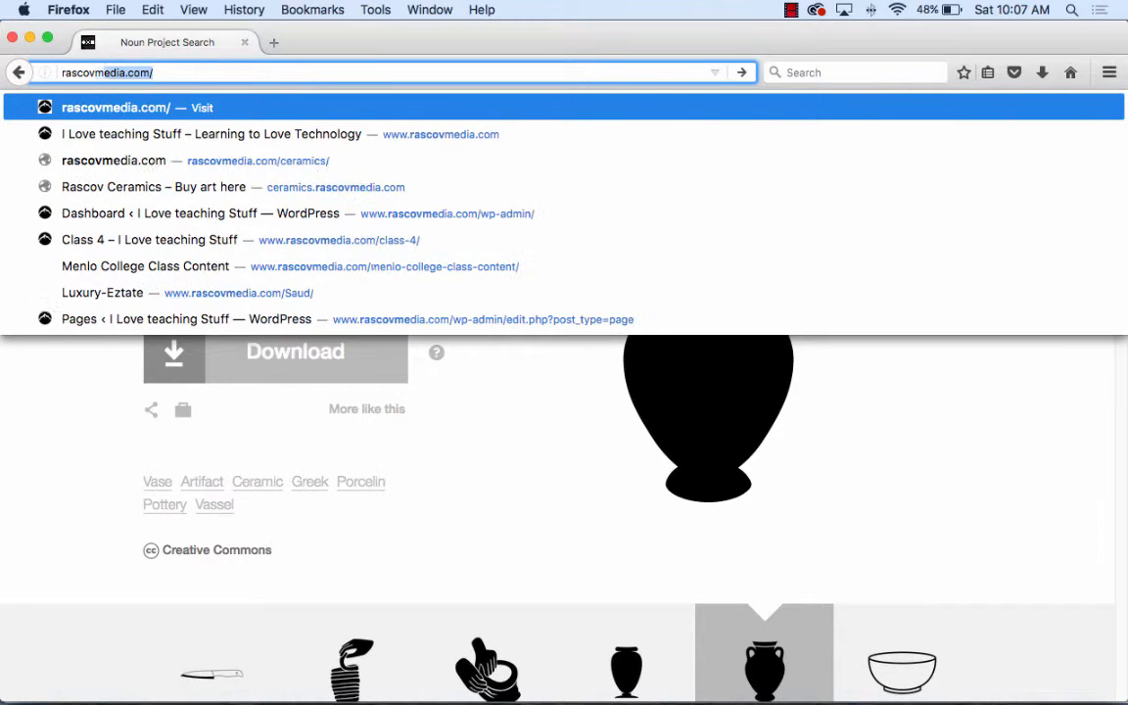
text(a.com/)
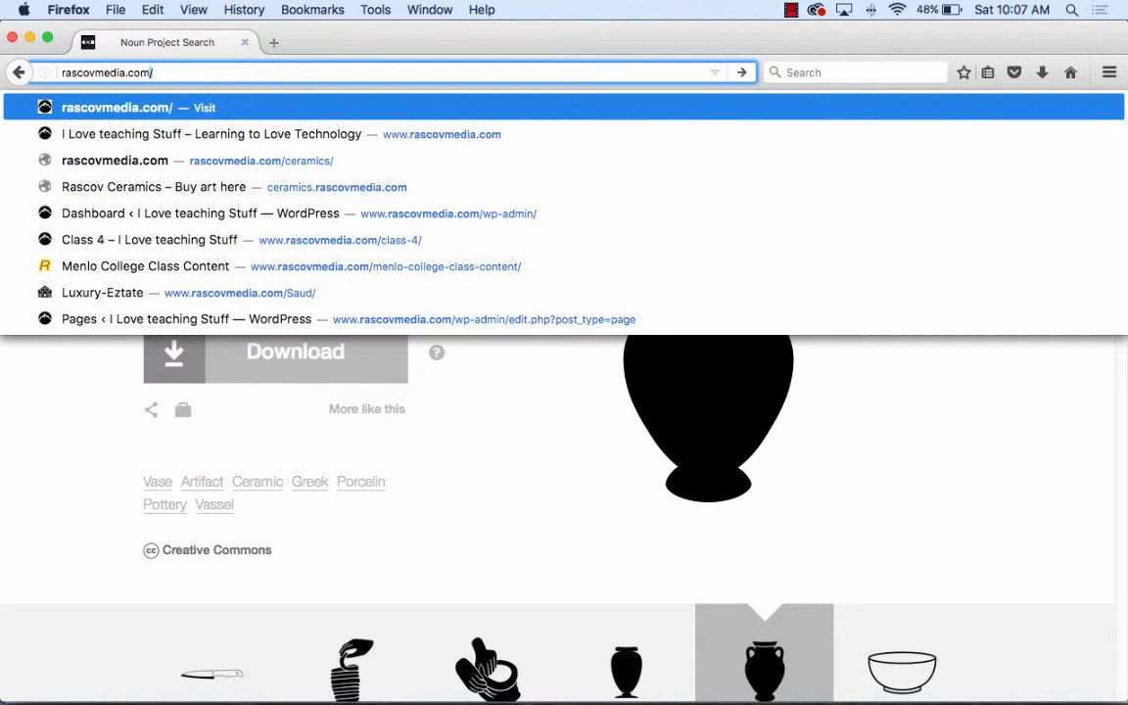
text(student2)
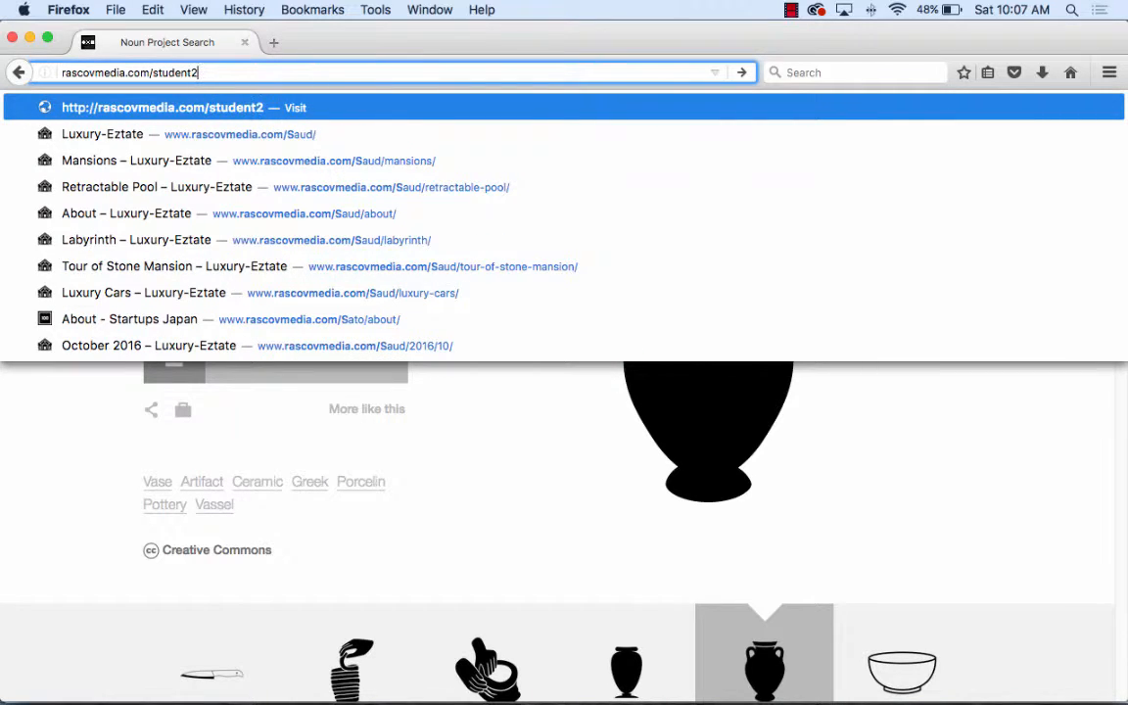
key(Return)
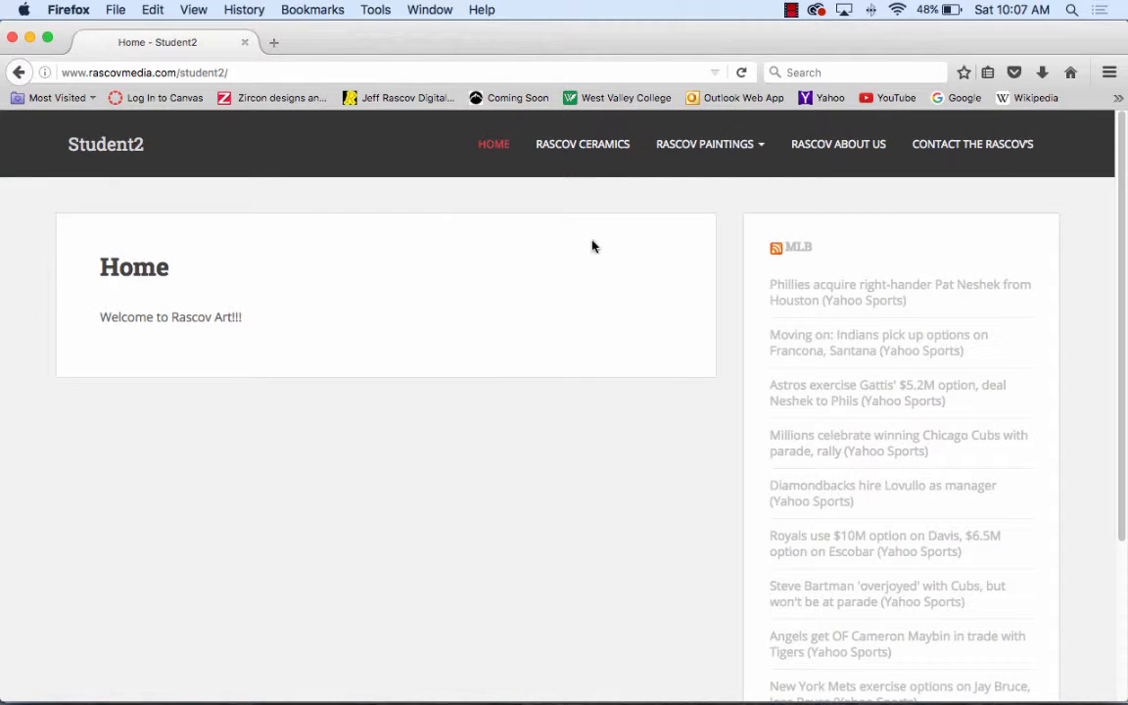
- Open the full-size vases picture from the Rascov Ceramics page and save it to the Desktop as 3little_vases.jpg
click(603, 145)
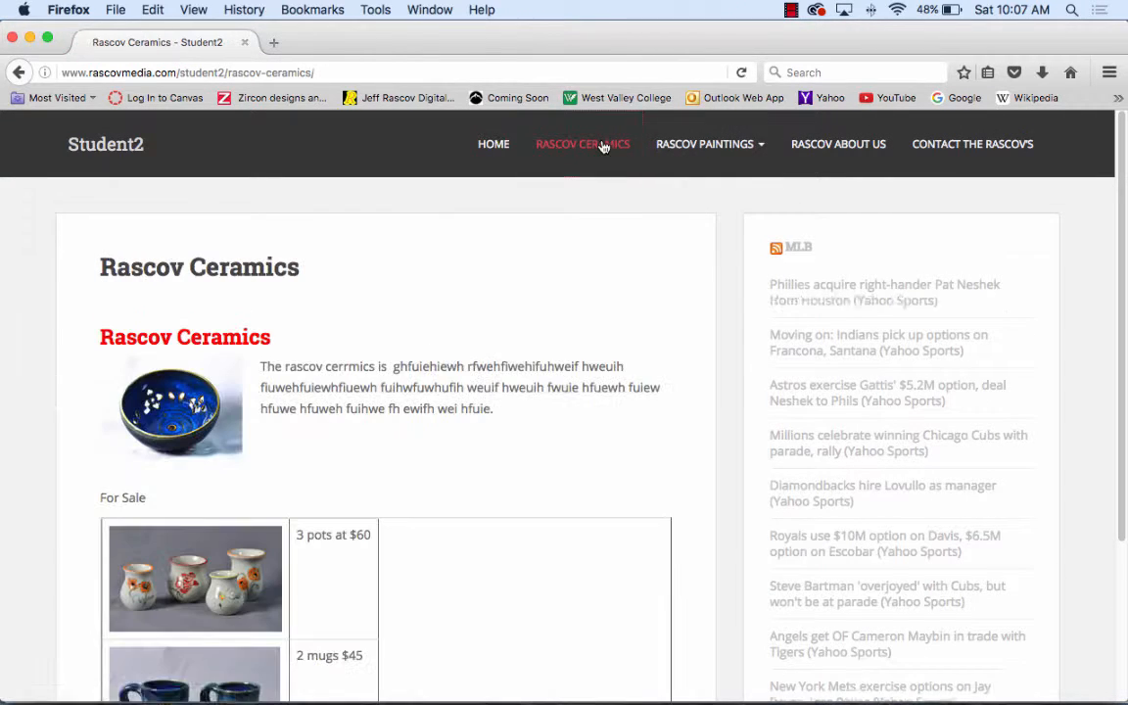
scroll(554, 398, down, 5)
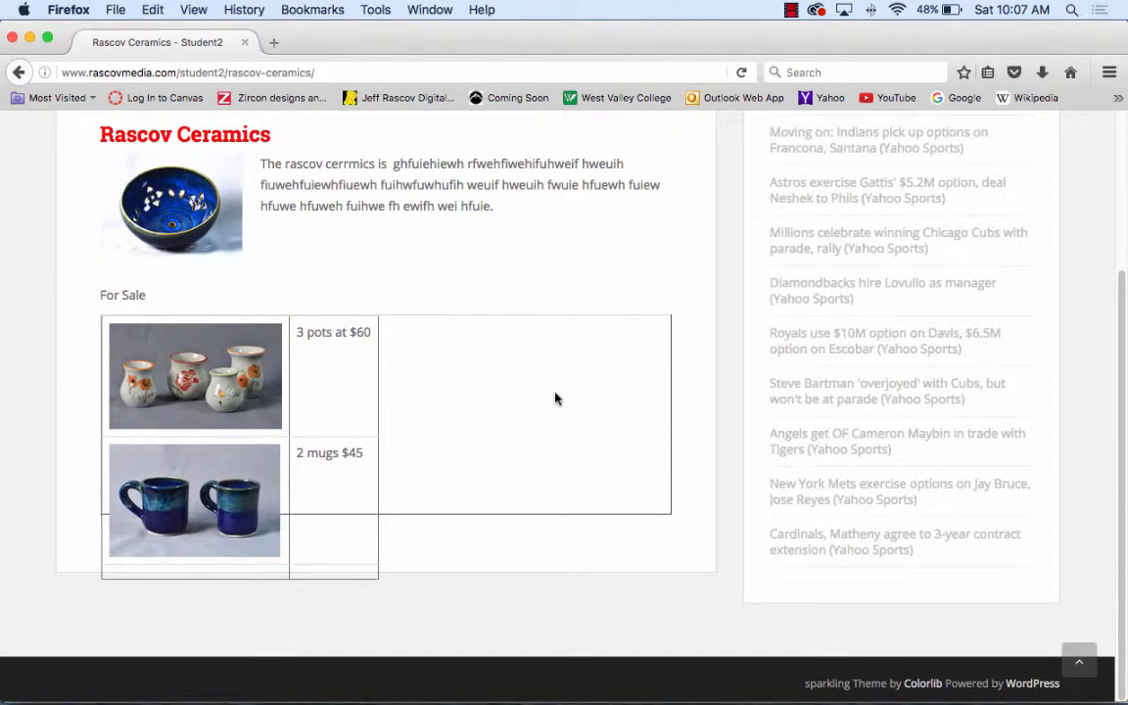
click(174, 333)
right_click(607, 358)
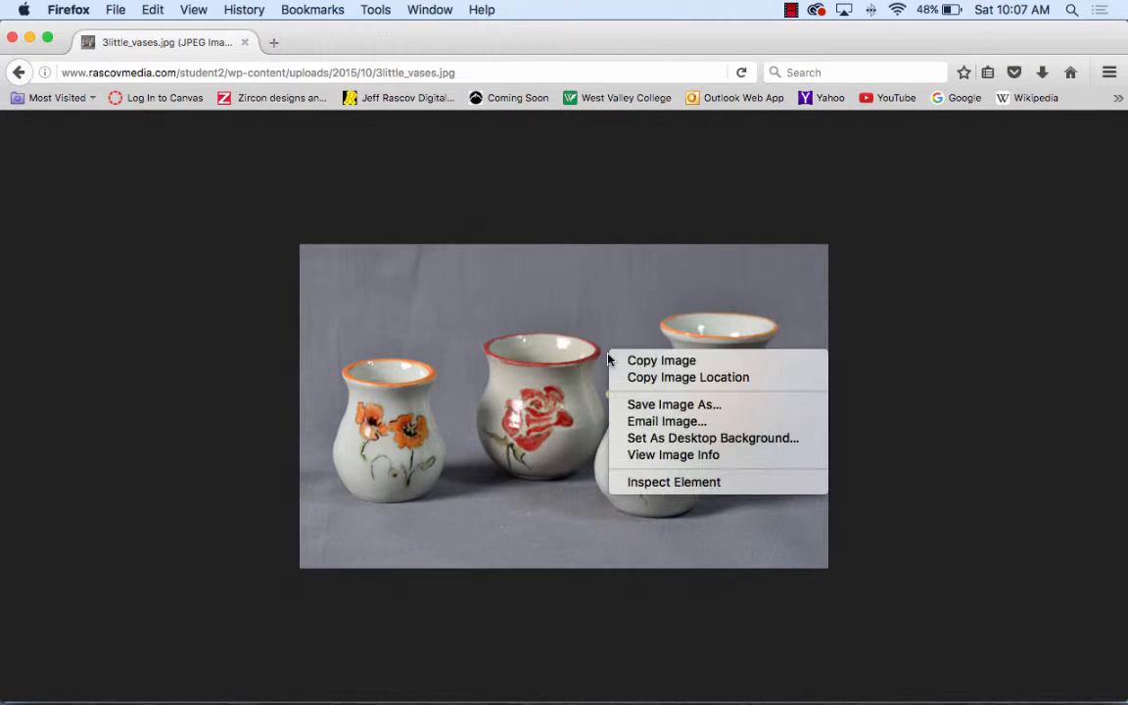
click(661, 404)
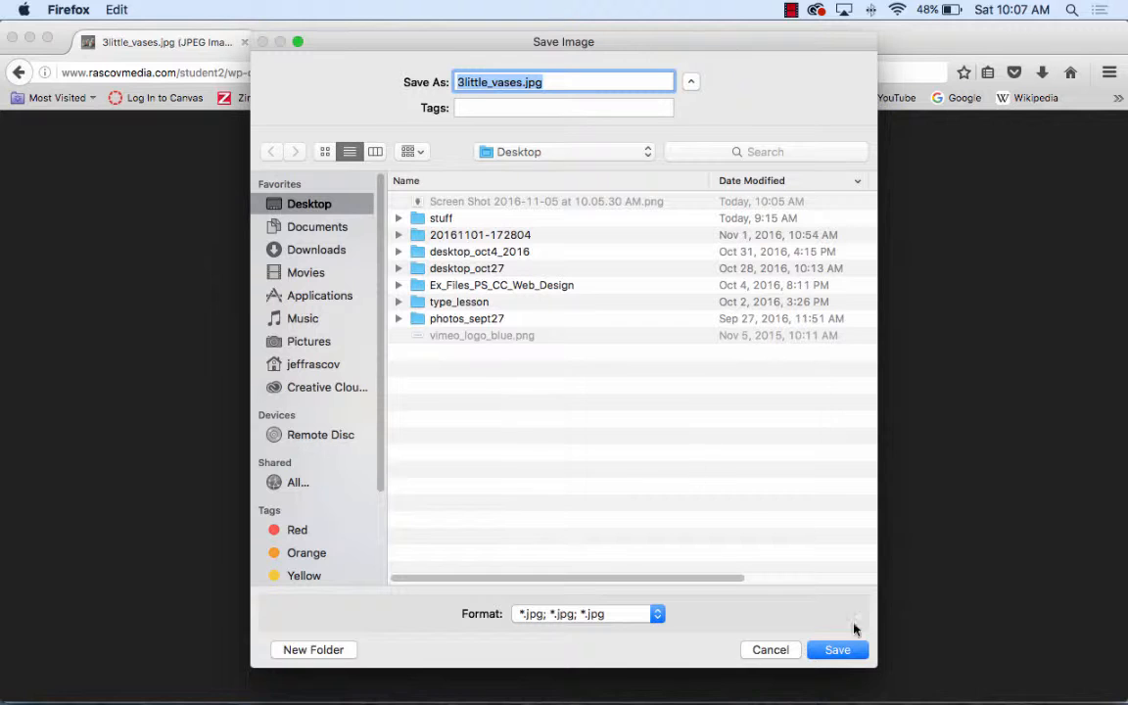
click(854, 649)
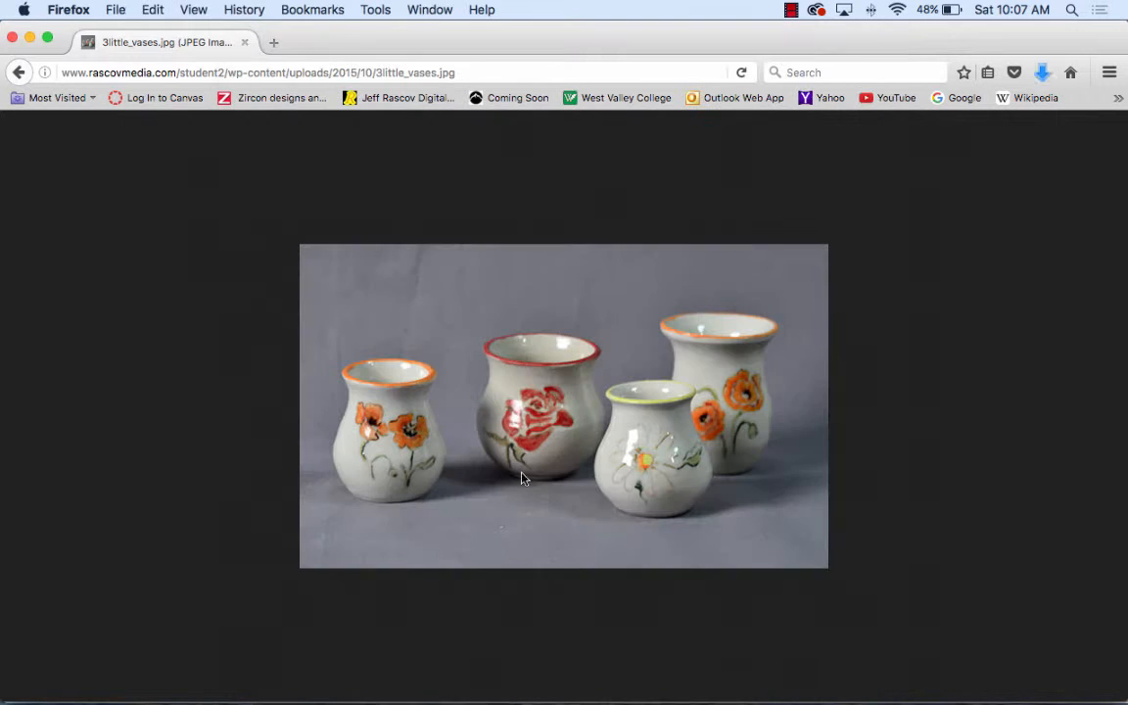
- Return to the Rascov Ceramics page and save the two blue mugs picture to the Desktop as 2mugs-300x198.jpg
click(18, 71)
right_click(207, 458)
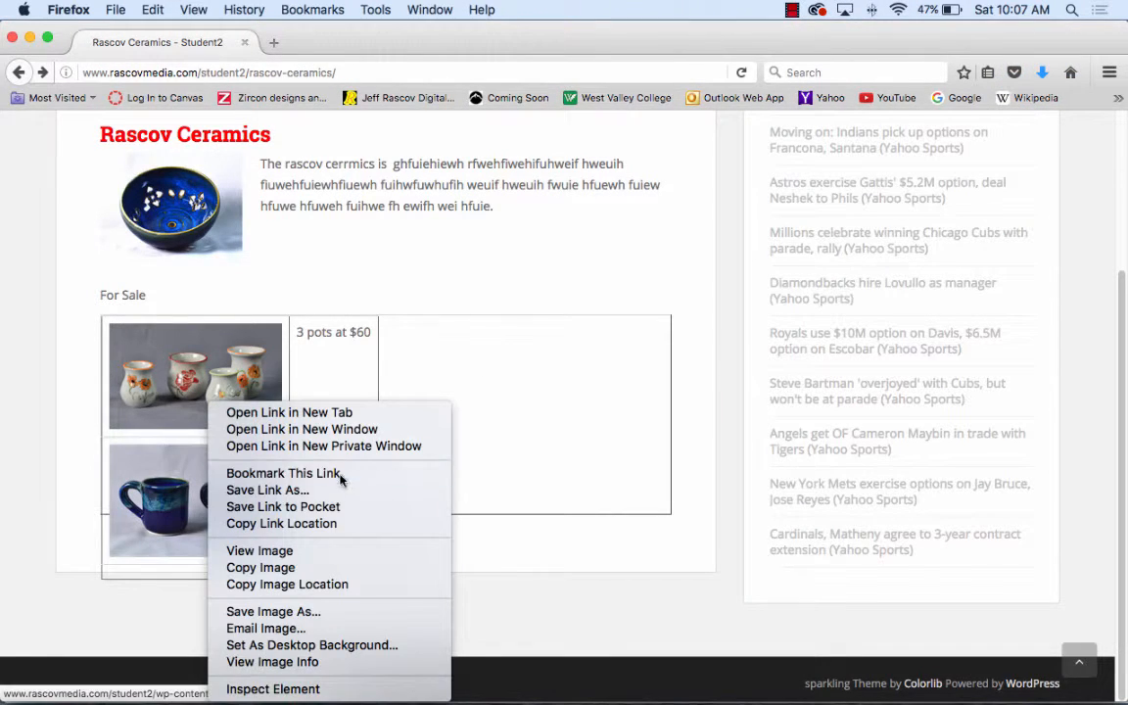
click(378, 617)
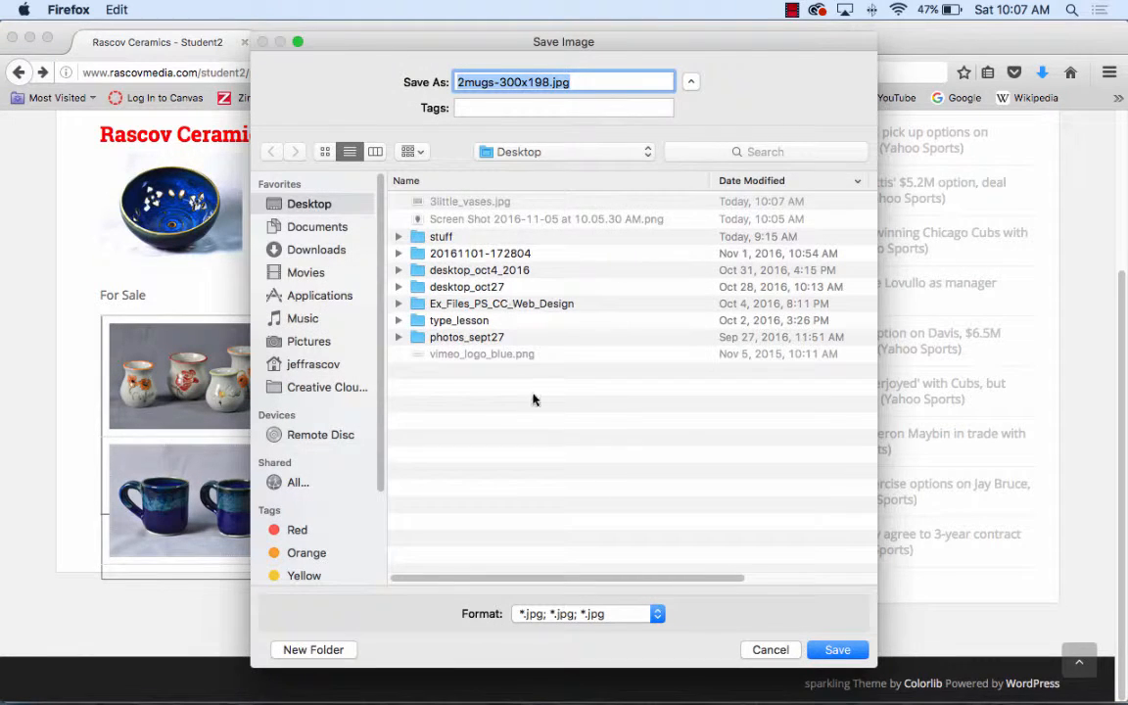
click(834, 649)
- Open the full-size blue bowl picture from the Rascov Ceramics page and save it to the Desktop as berry_bowl.jpg
scroll(228, 443, up, 3)
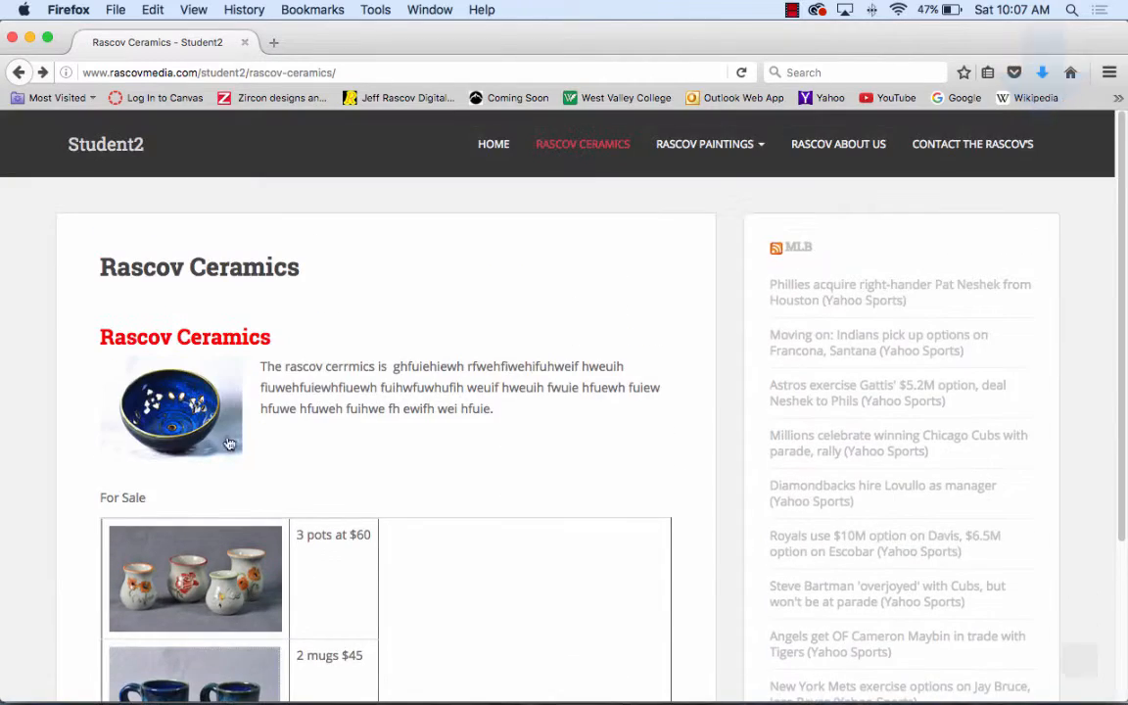
click(172, 397)
right_click(600, 390)
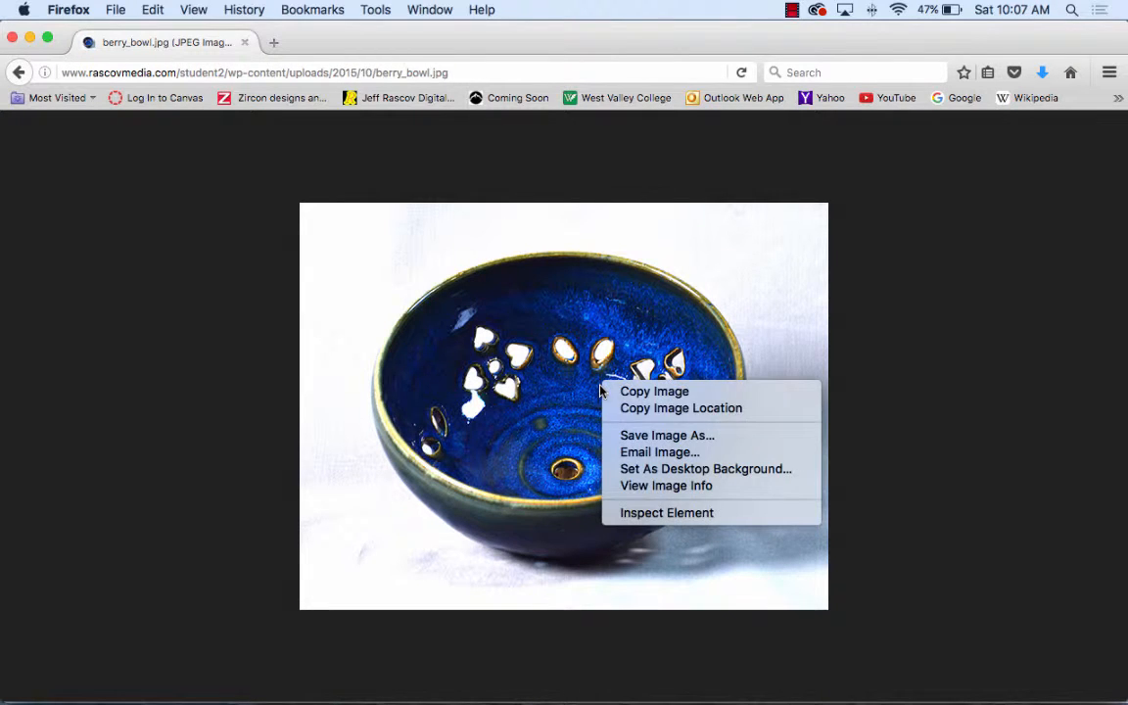
click(669, 436)
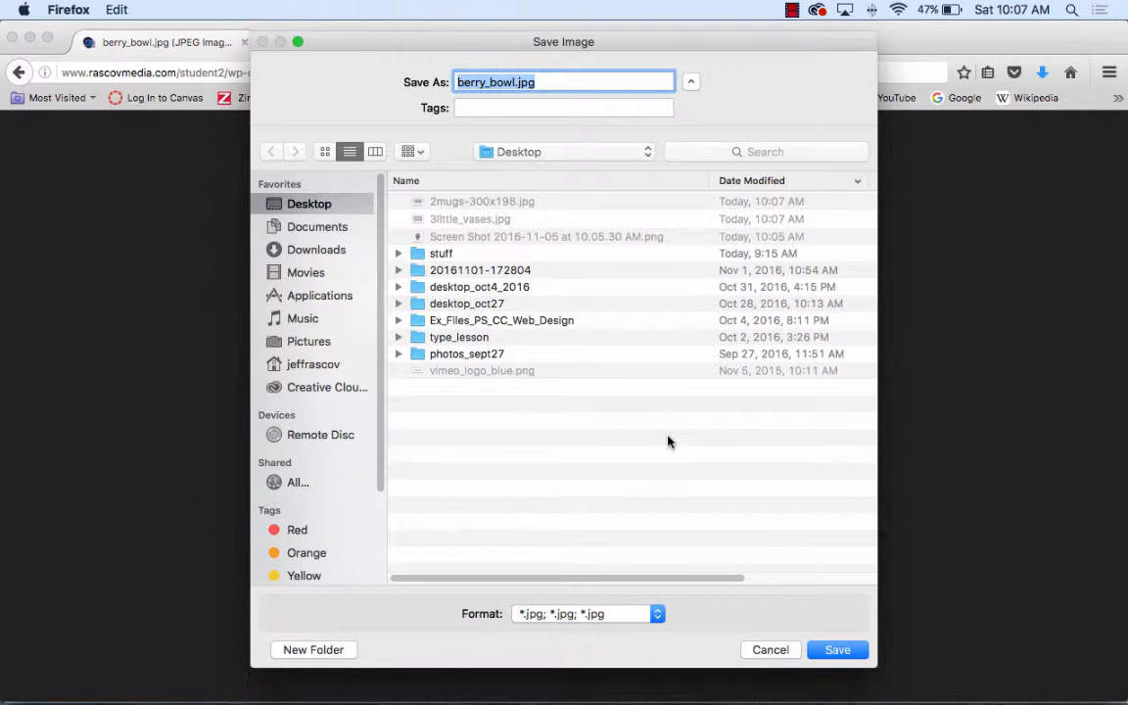
click(839, 649)
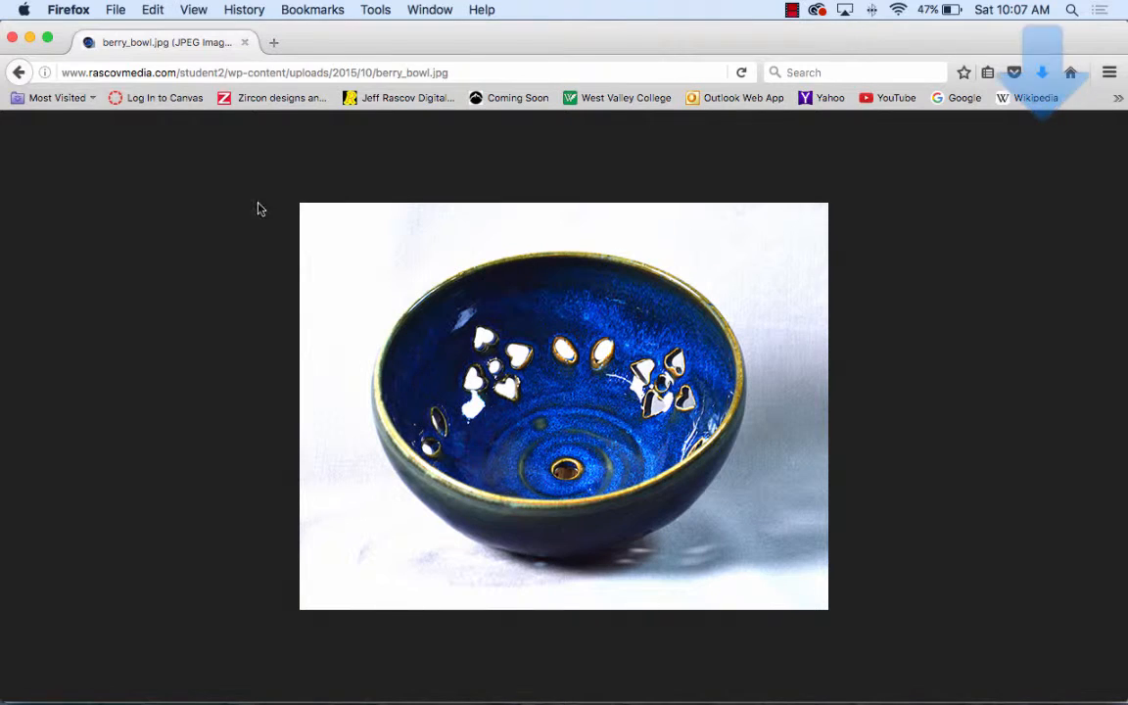
- Look through the sample site's Oil Paintings, Water Color, Rascov About Us and Contact the Rascov's pages
click(17, 72)
mouse_move(692, 148)
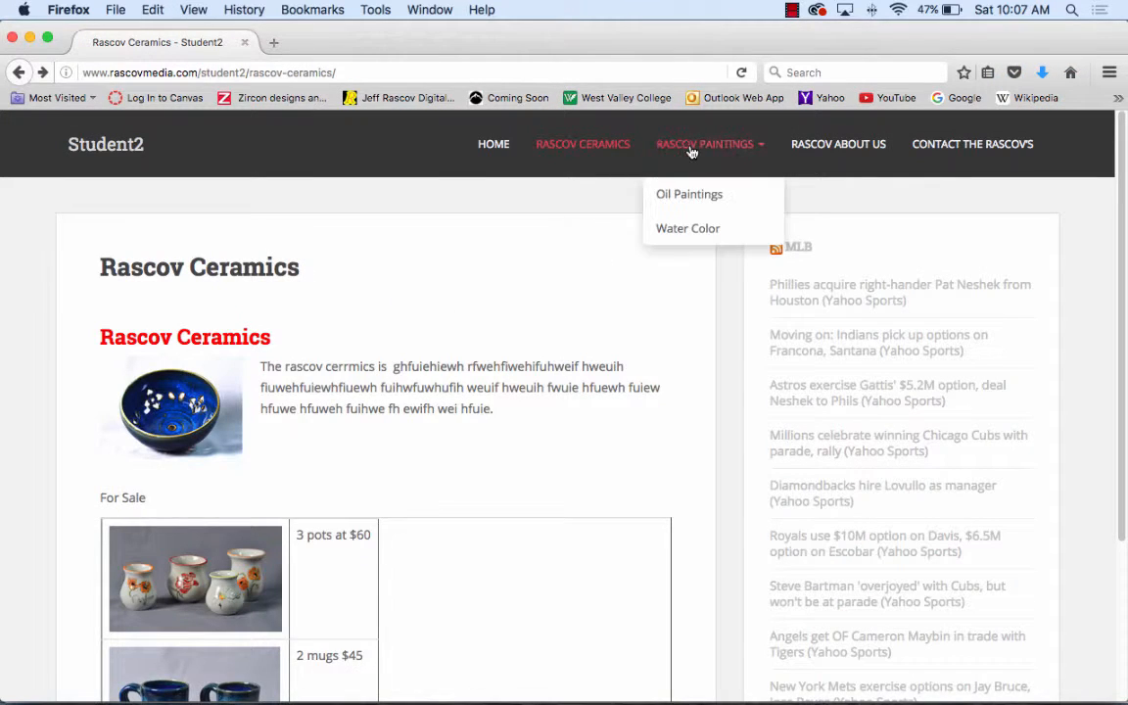
click(684, 194)
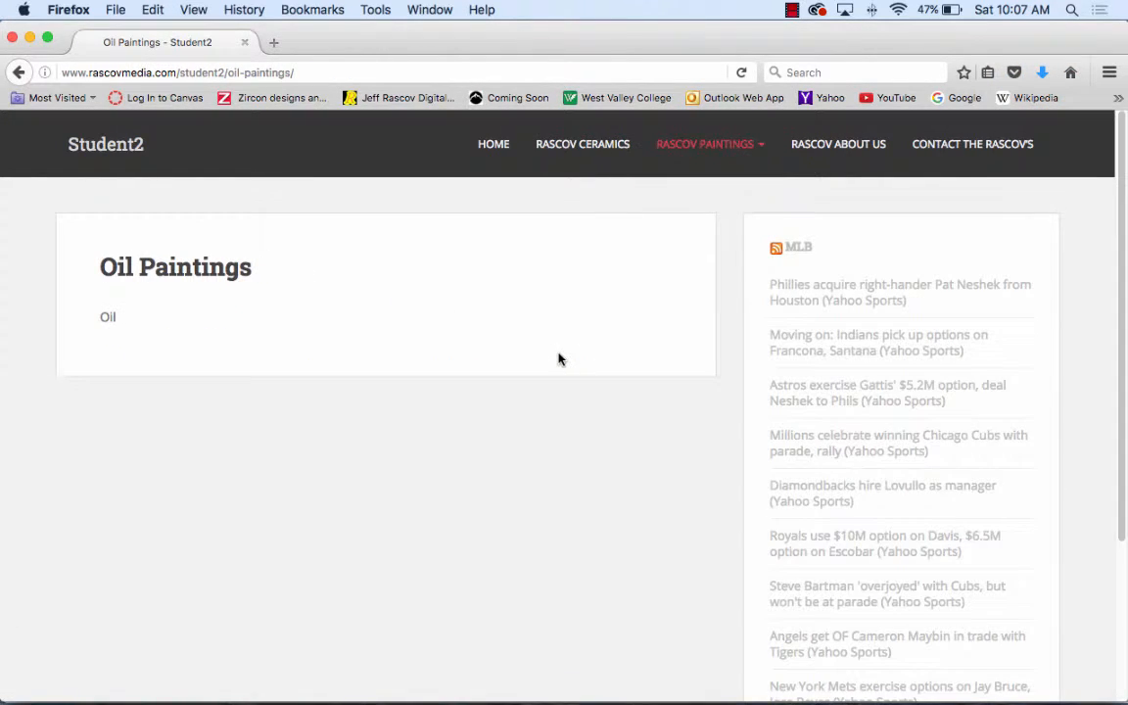
click(678, 230)
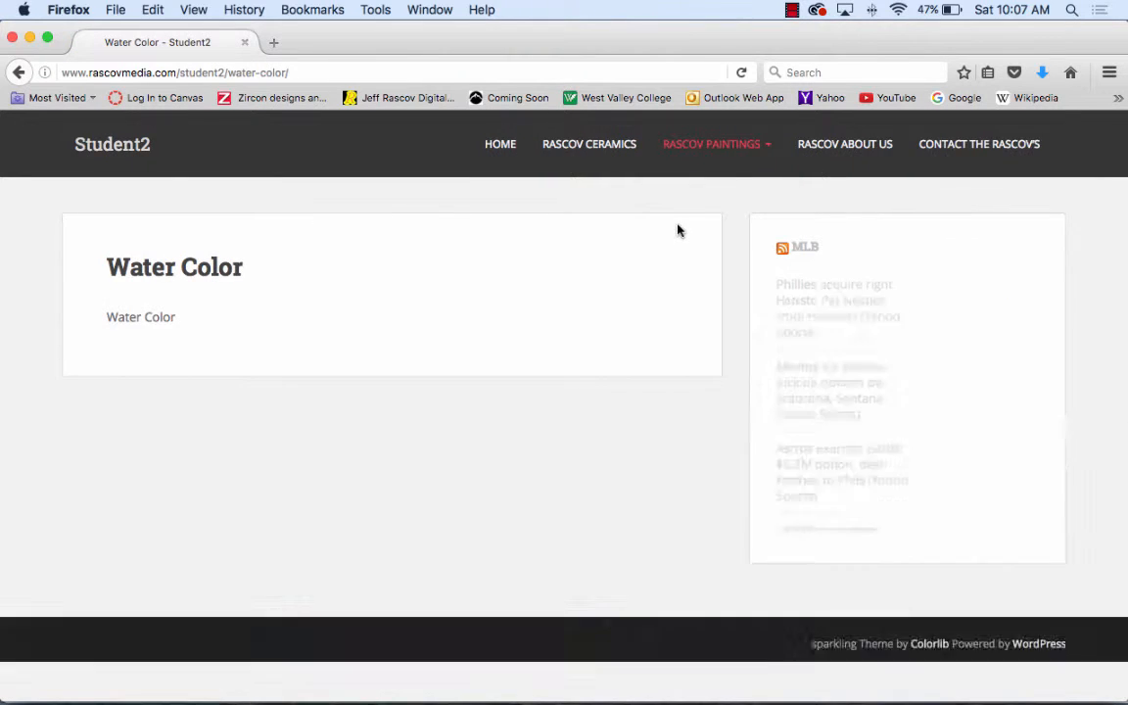
click(853, 155)
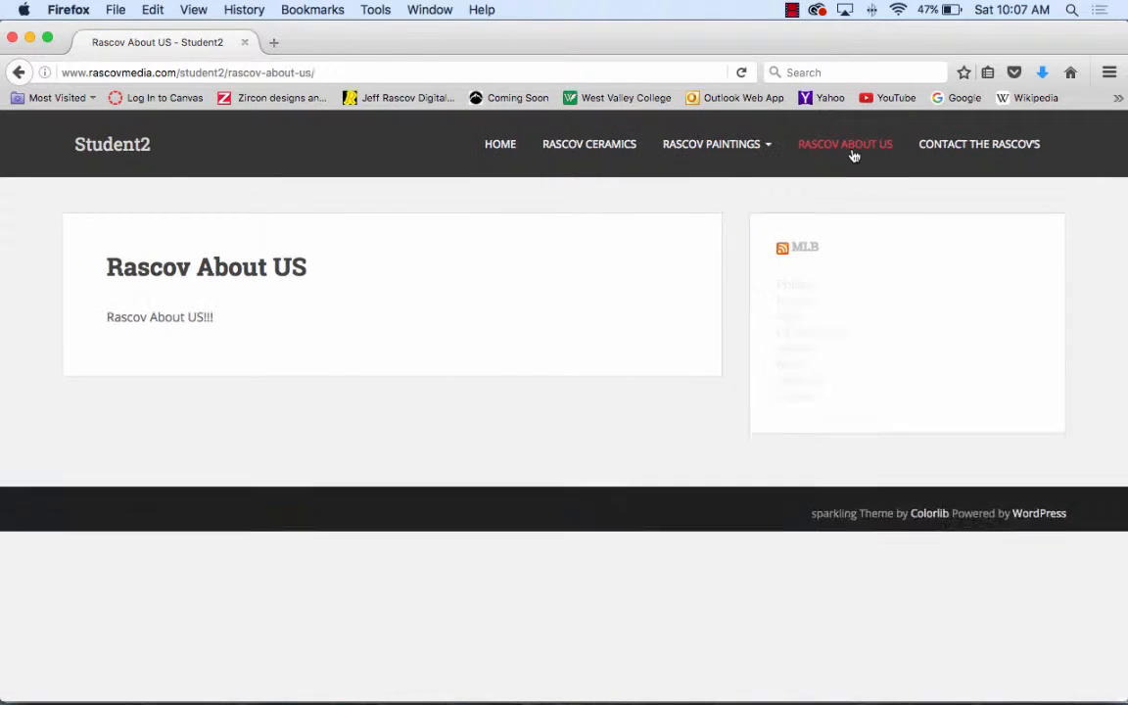
click(976, 147)
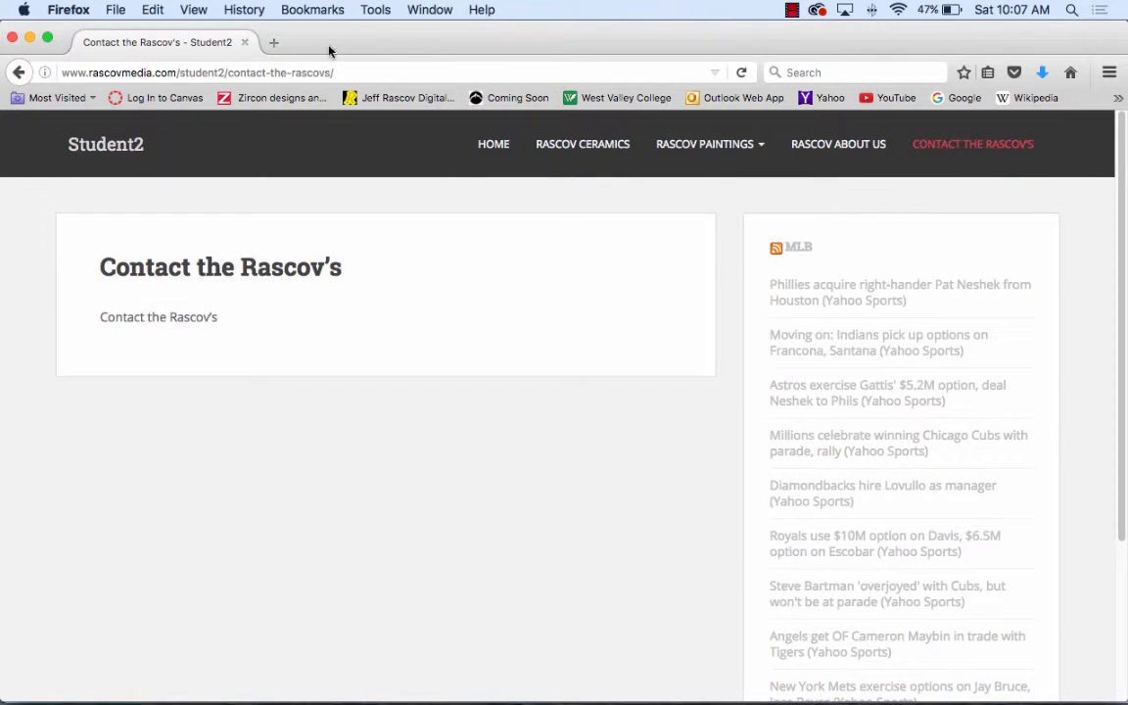
- Switch back to the Rascov Ceramics WordPress dashboard and open the site's theme customizer
drag(330, 48, 663, 311)
click(345, 303)
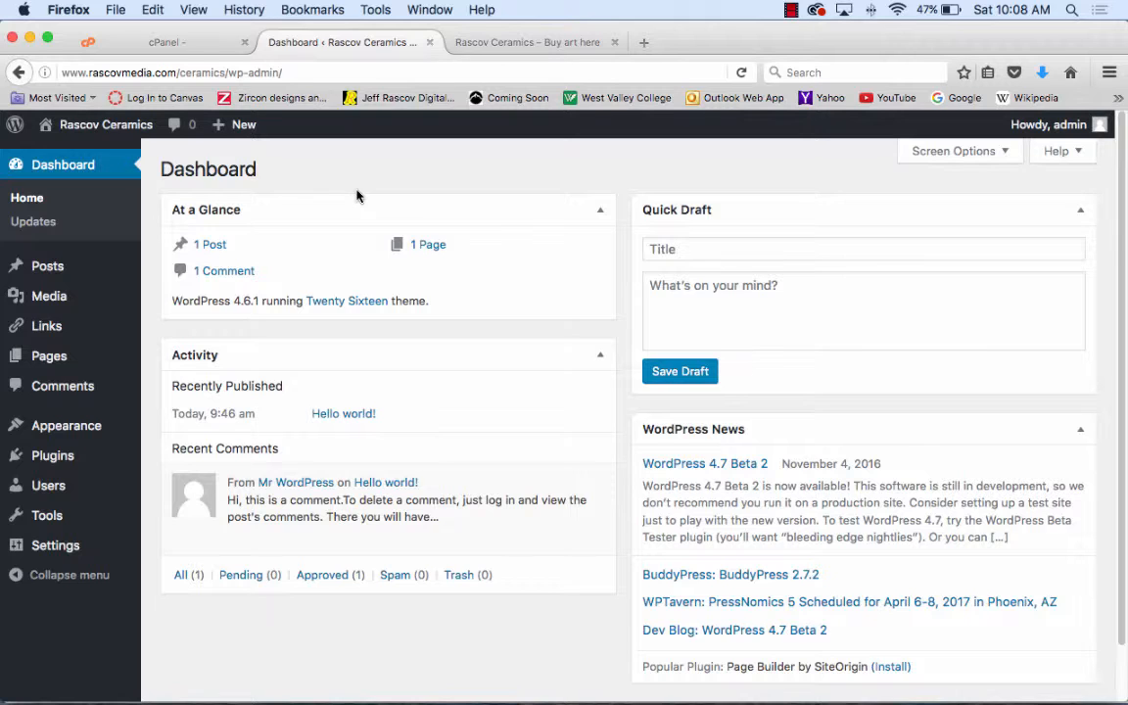
mouse_move(93, 428)
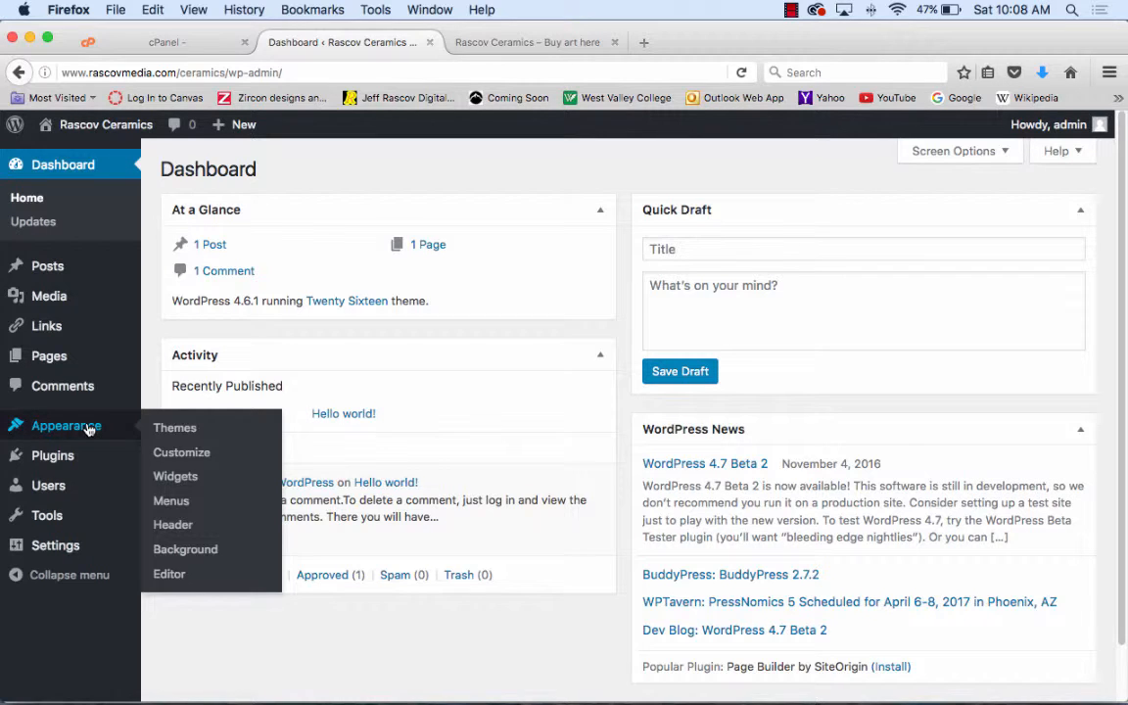
click(195, 456)
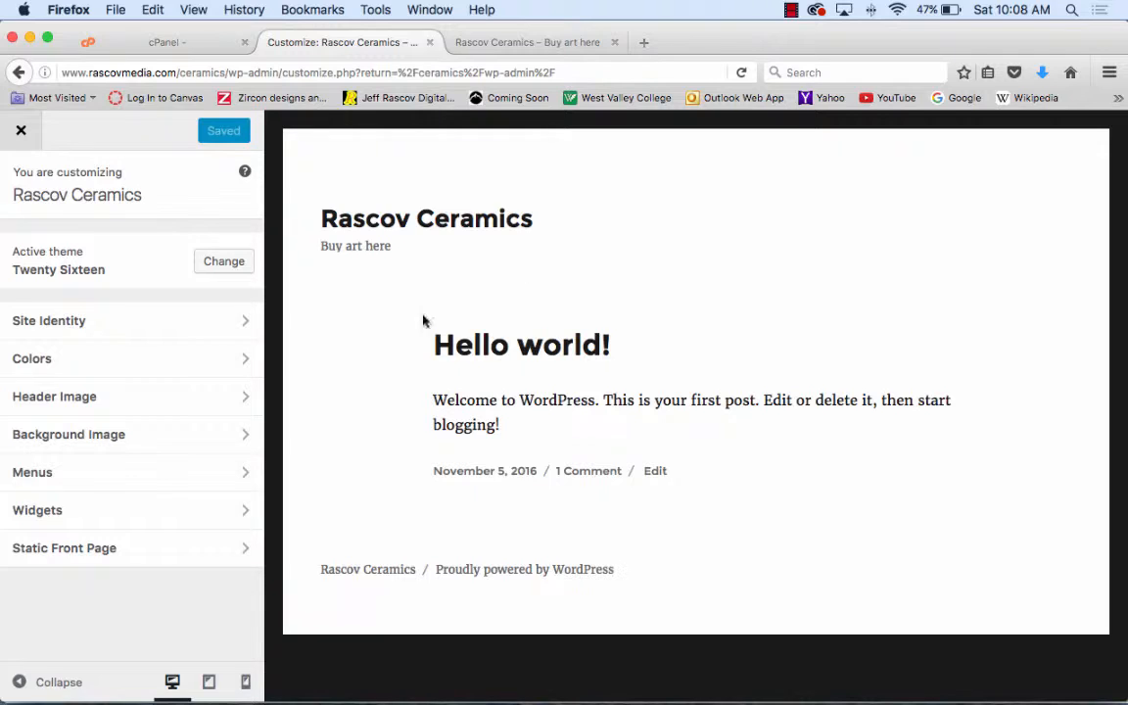
- In the Site Identity settings, turn off the display of the site title and tagline
click(134, 331)
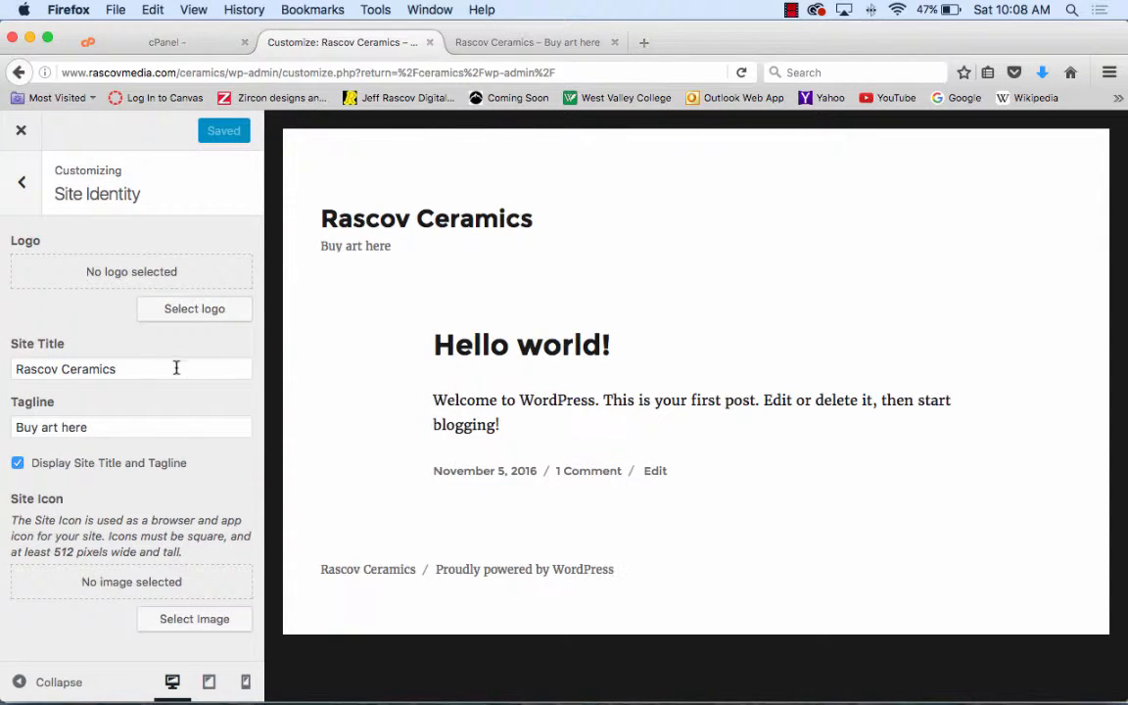
click(18, 465)
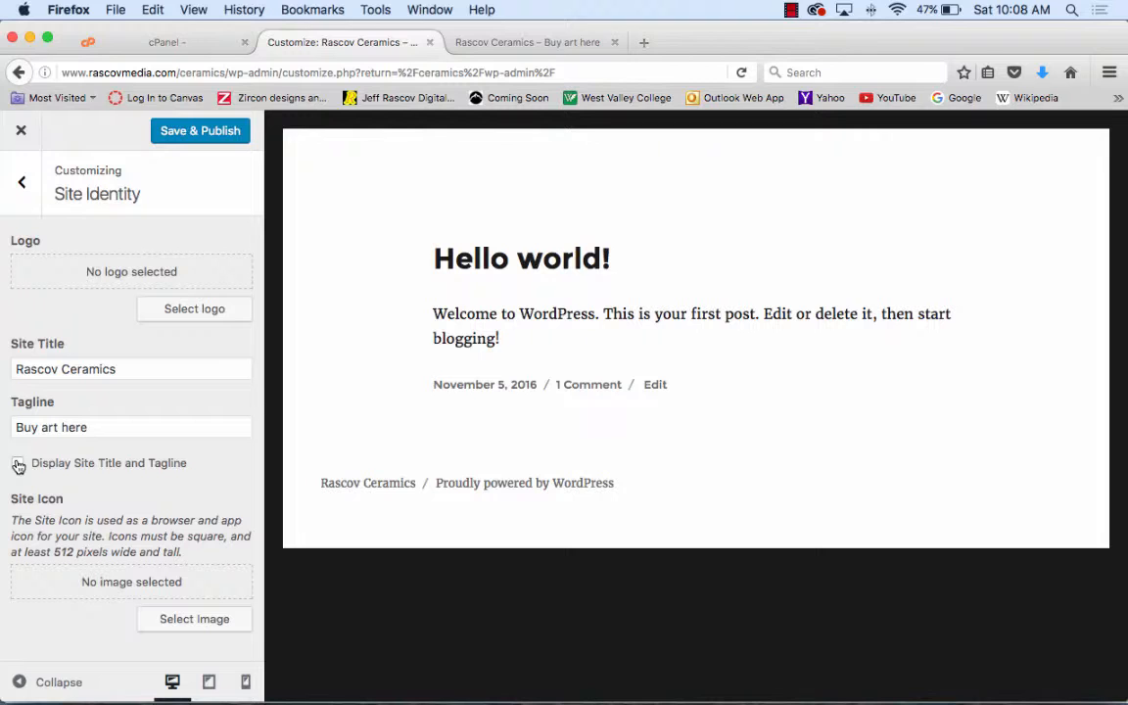
- Upload the vase screenshot, Screen Shot 2016-11-05 at 10.05.30 AM.png, from the Desktop as the site icon image
click(204, 629)
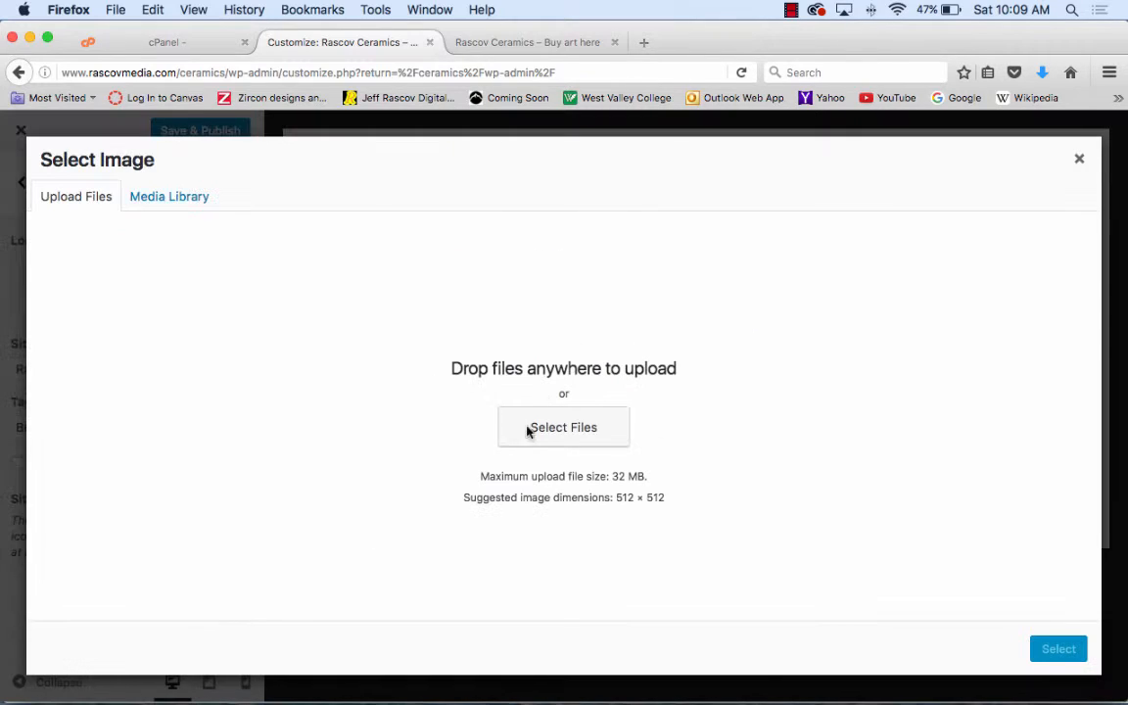
click(595, 432)
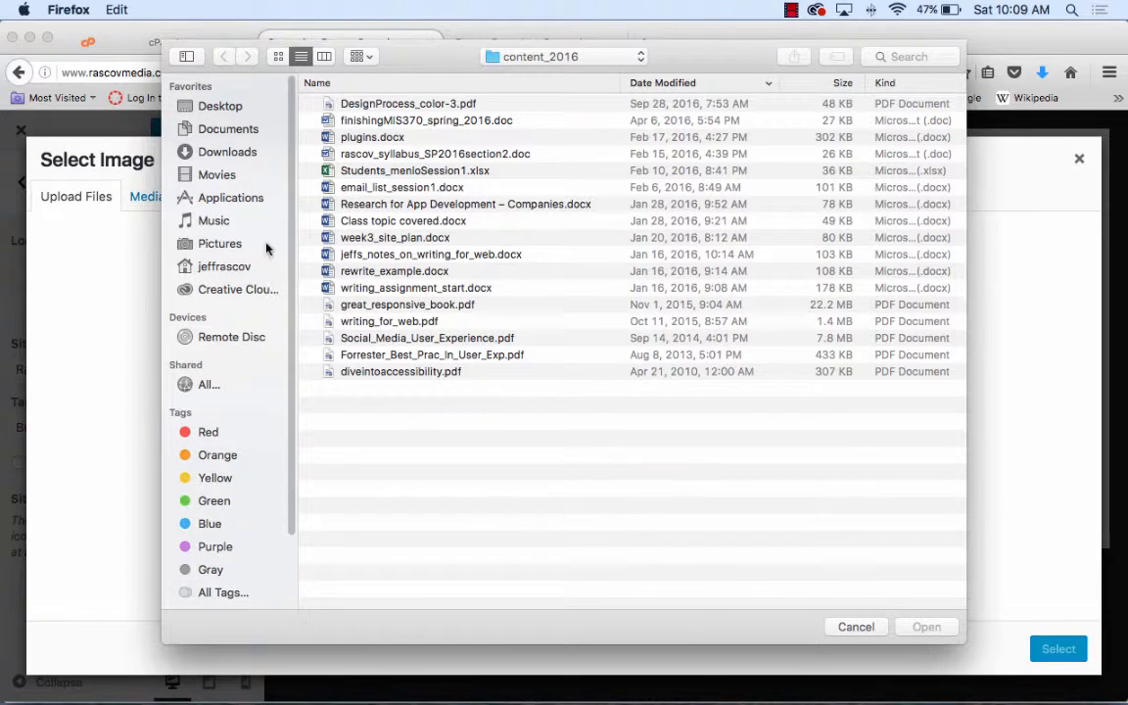
click(226, 132)
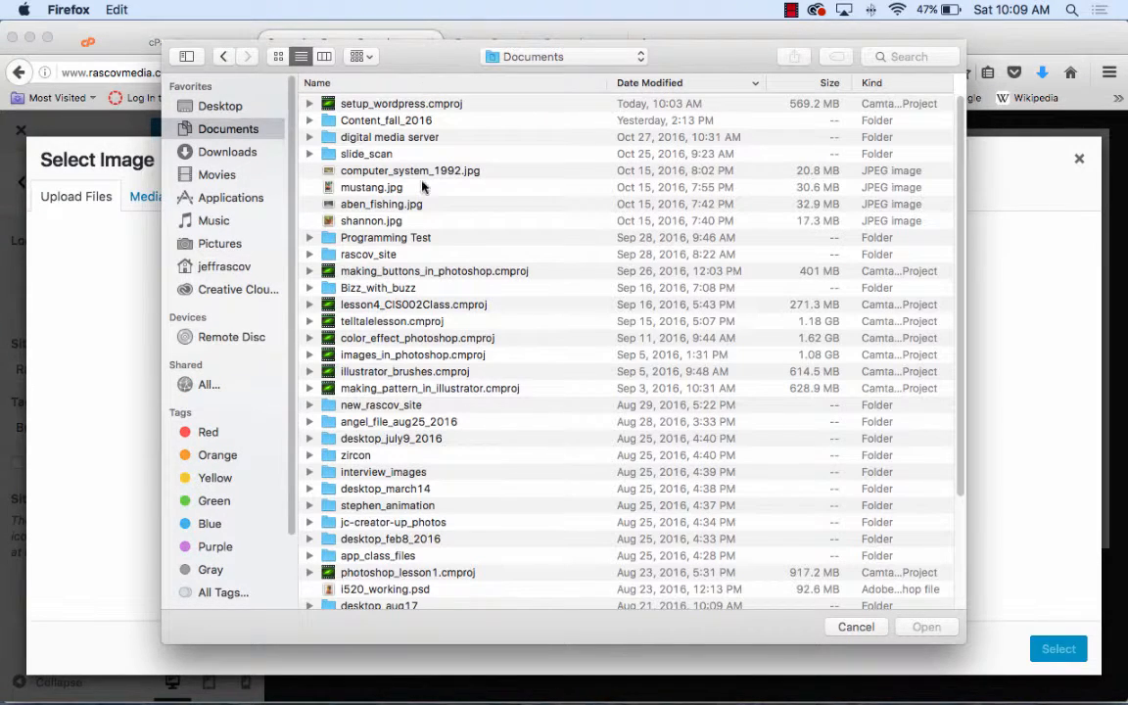
scroll(426, 443, down, 5)
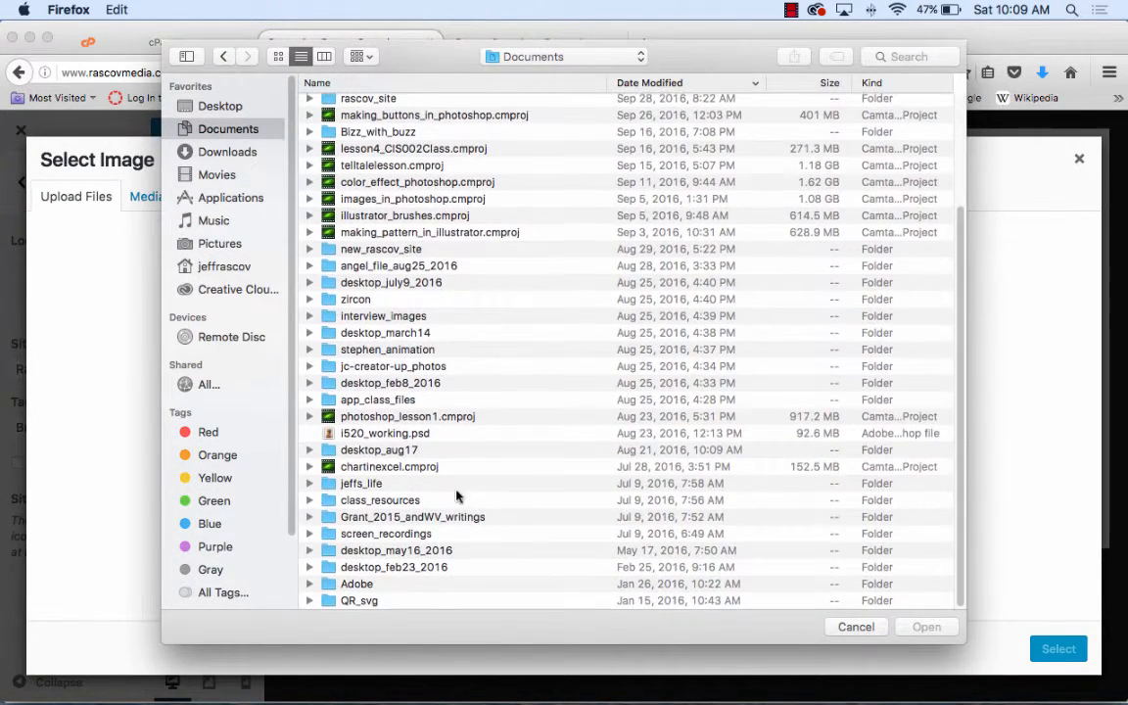
scroll(426, 465, up, 5)
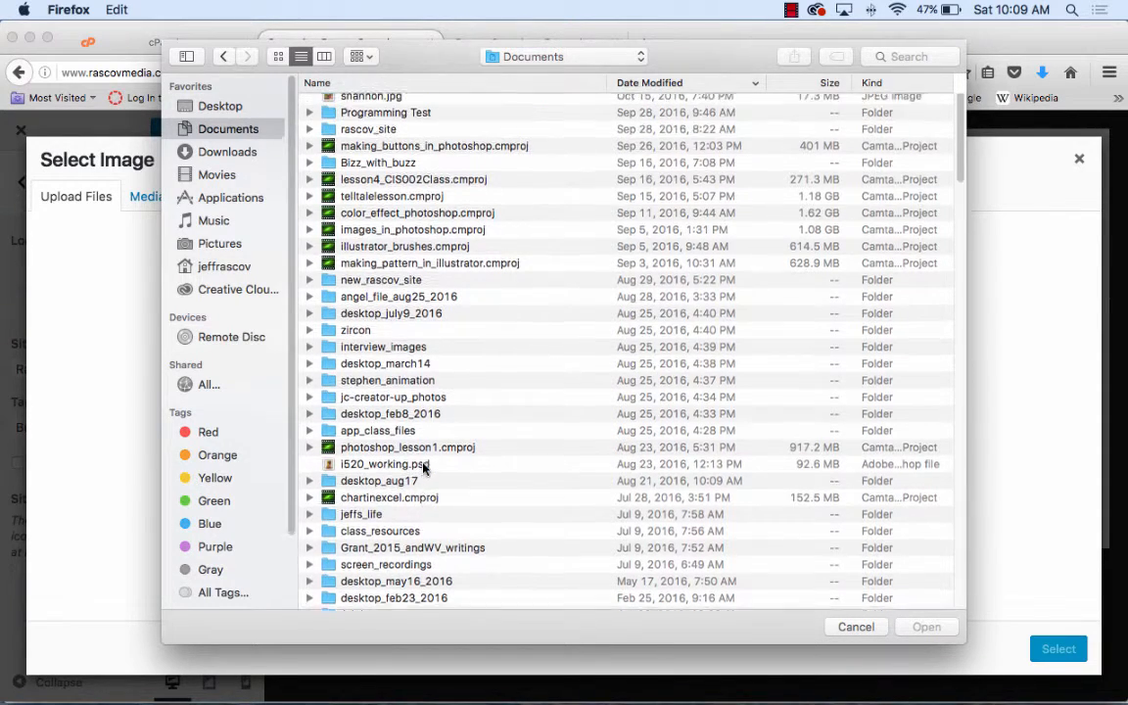
click(203, 104)
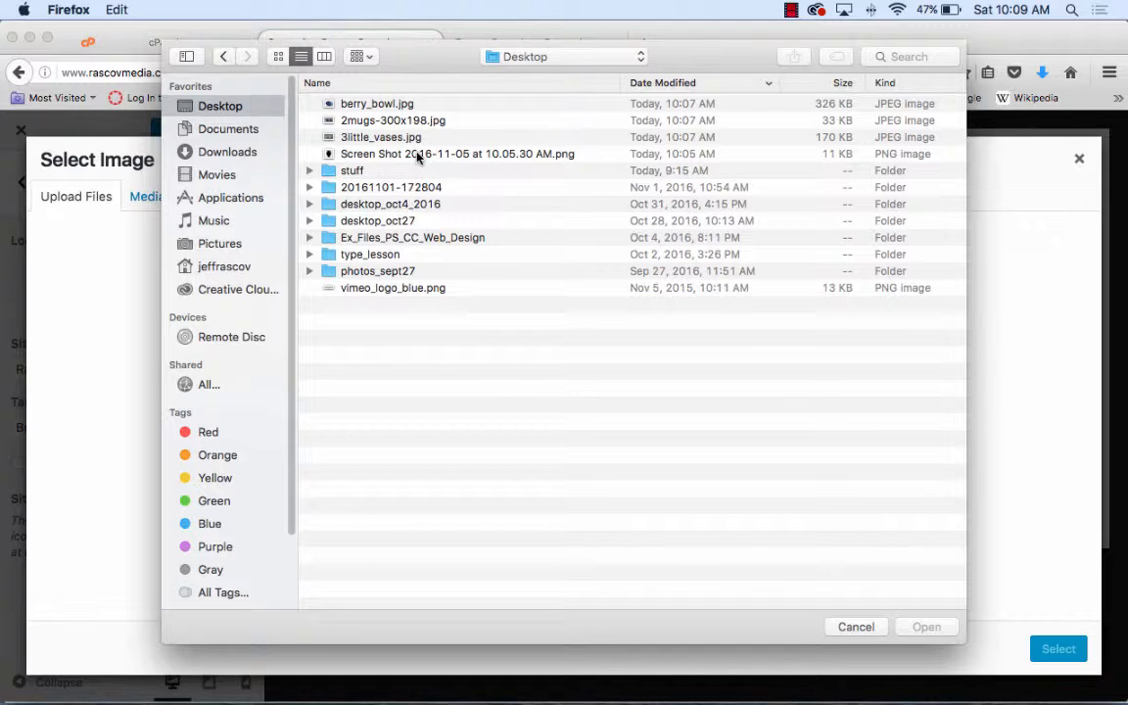
click(380, 153)
click(927, 631)
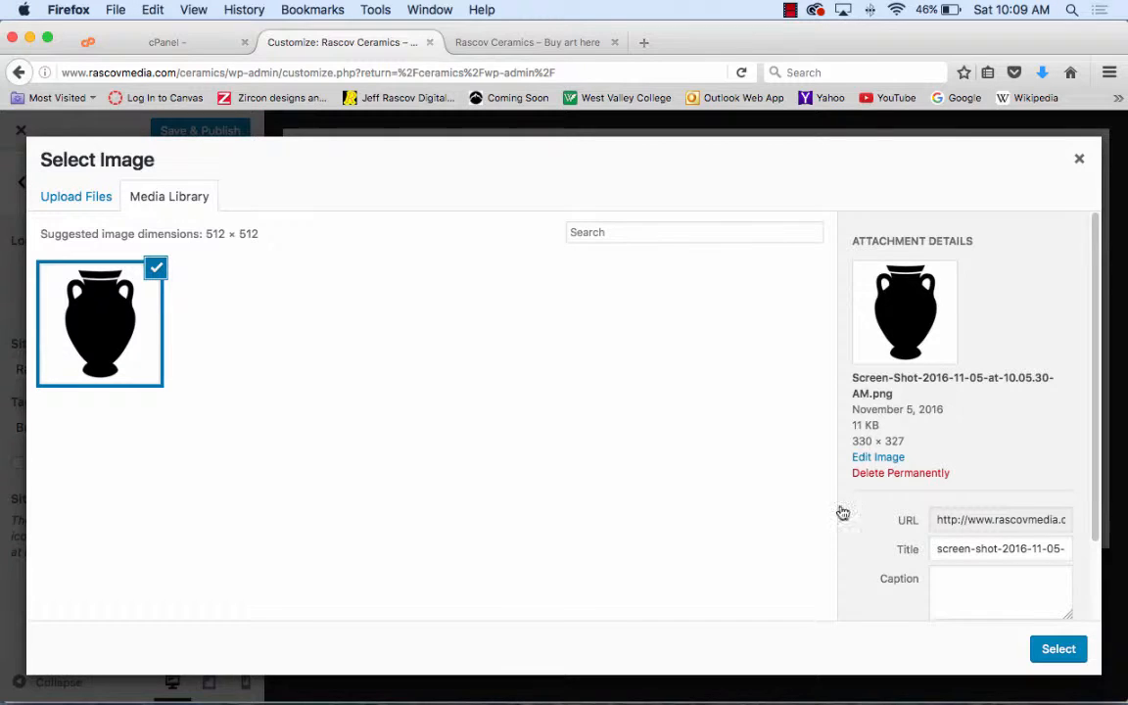
- Give the vase image the alt text "Rascov Vase" and apply it as the site icon without cropping
scroll(982, 563, down, 2)
click(977, 548)
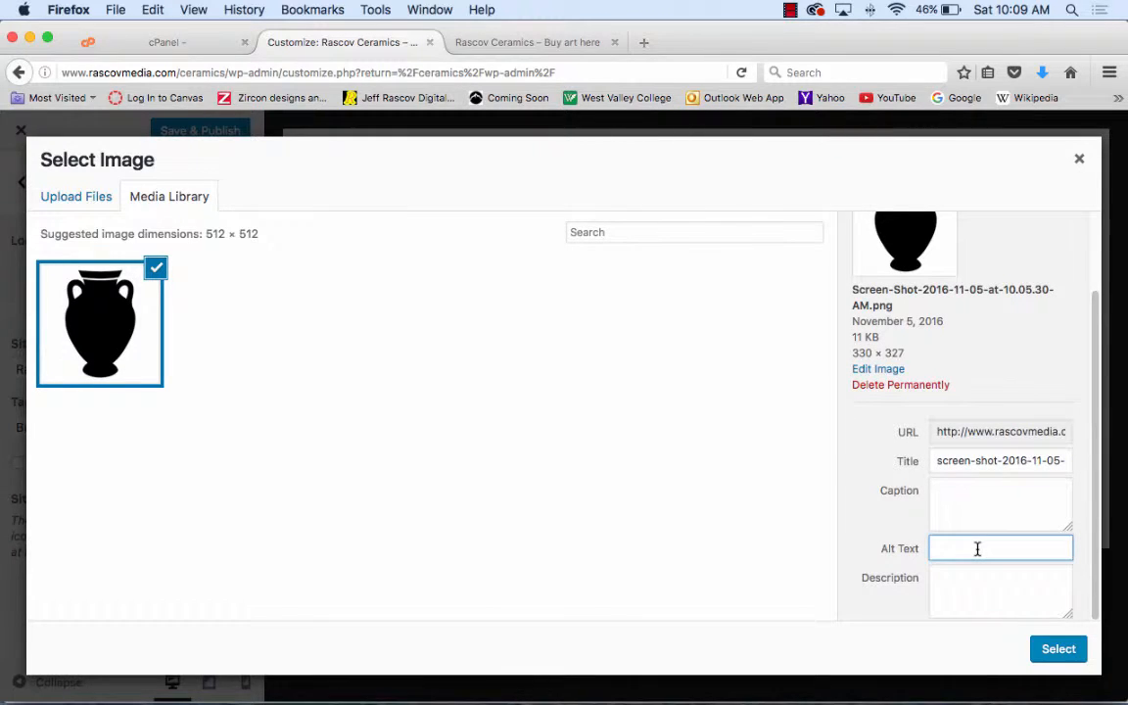
text(Rascov Vase)
click(1059, 650)
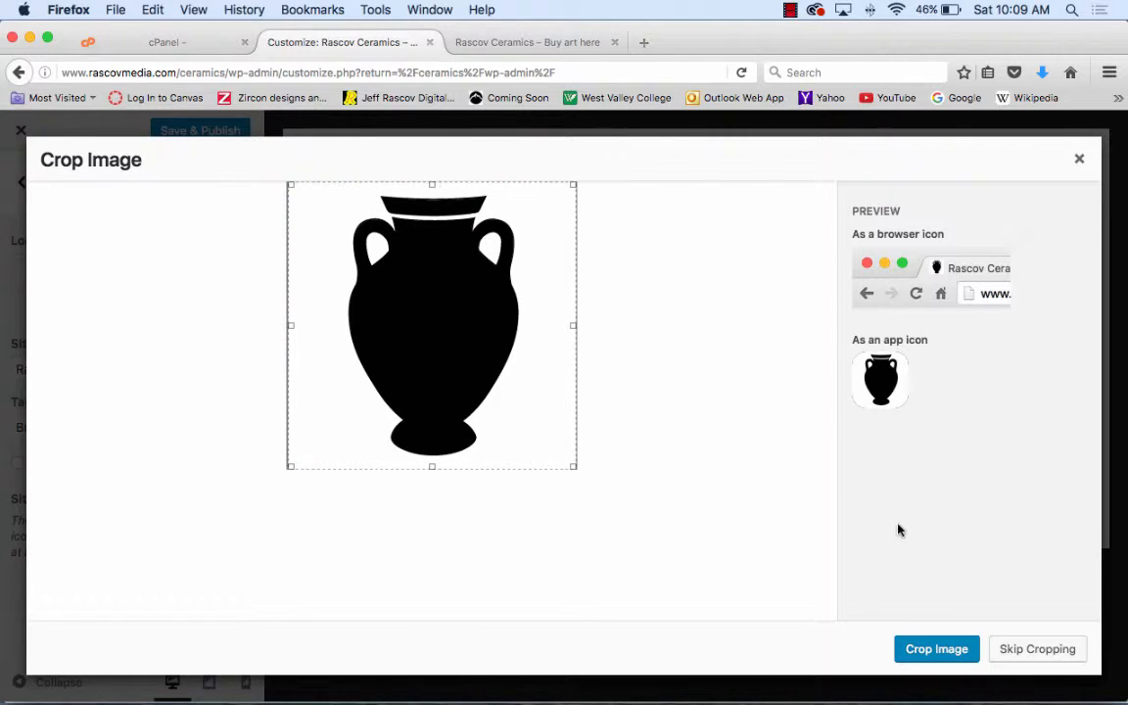
click(1038, 651)
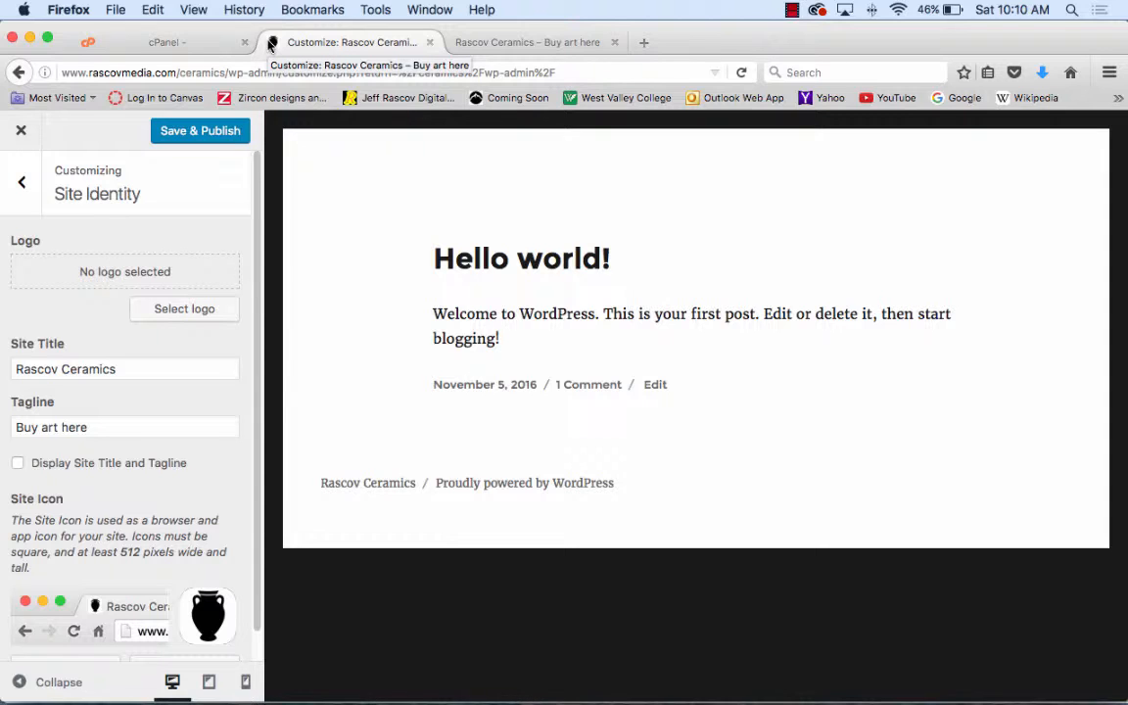
- Check the published Rascov Ceramics page, then review the logo, title, tagline and icon options in the customizer's Site Identity settings
click(542, 45)
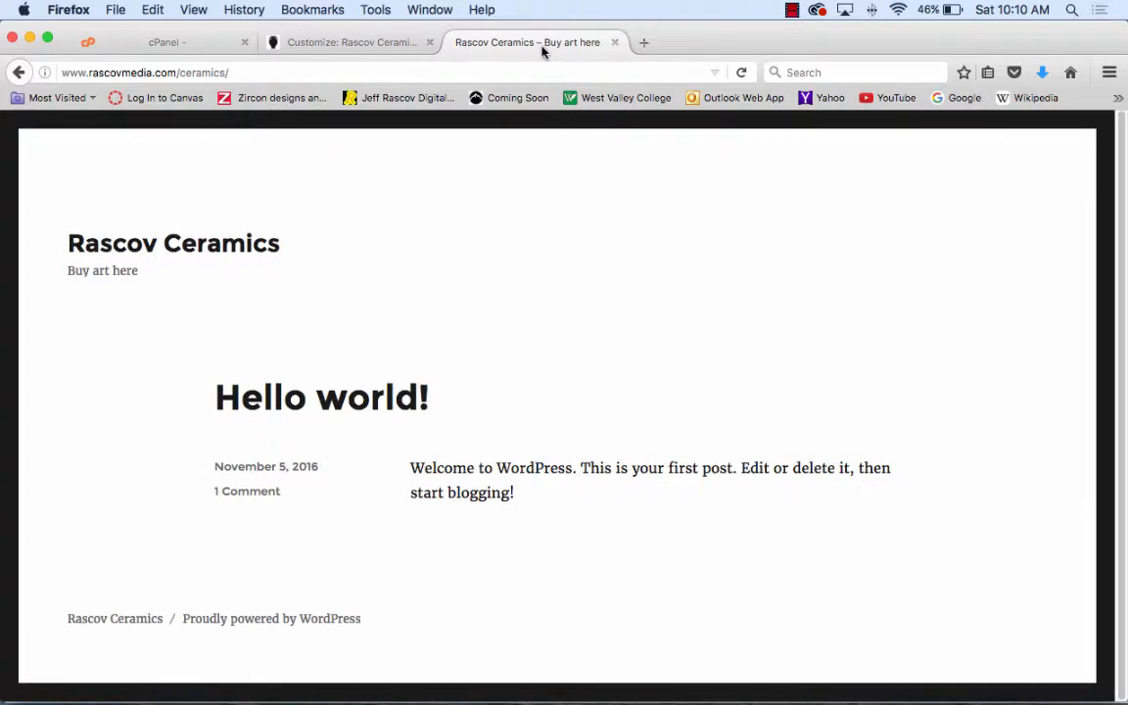
click(387, 42)
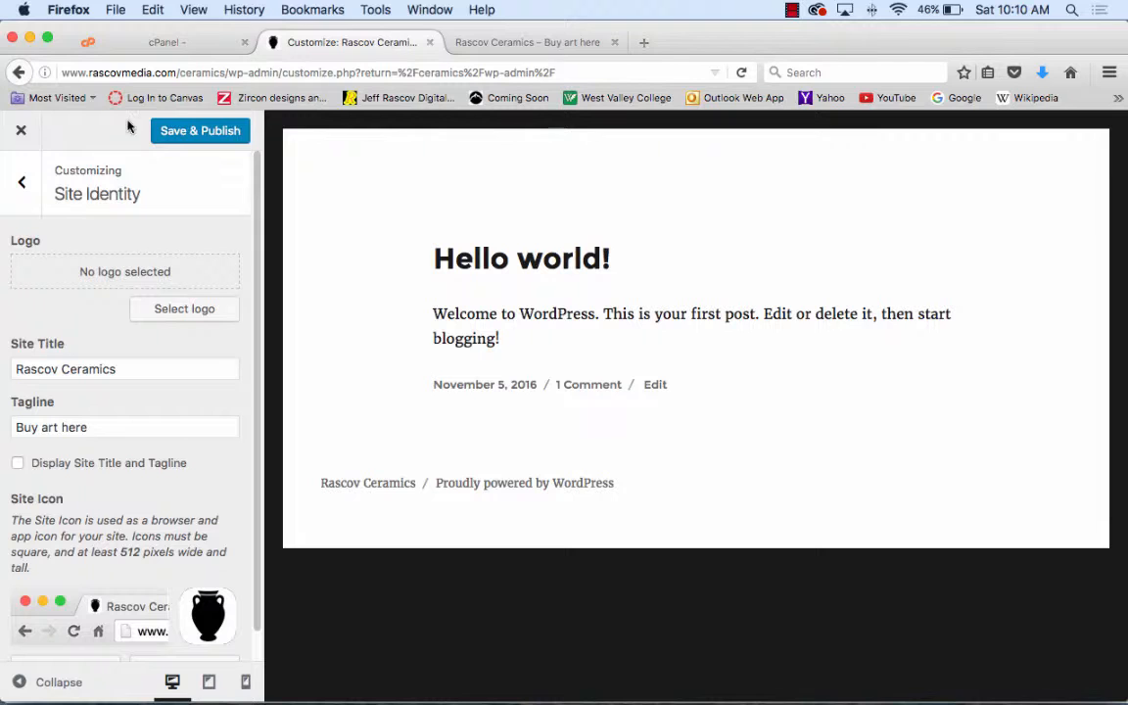
click(21, 181)
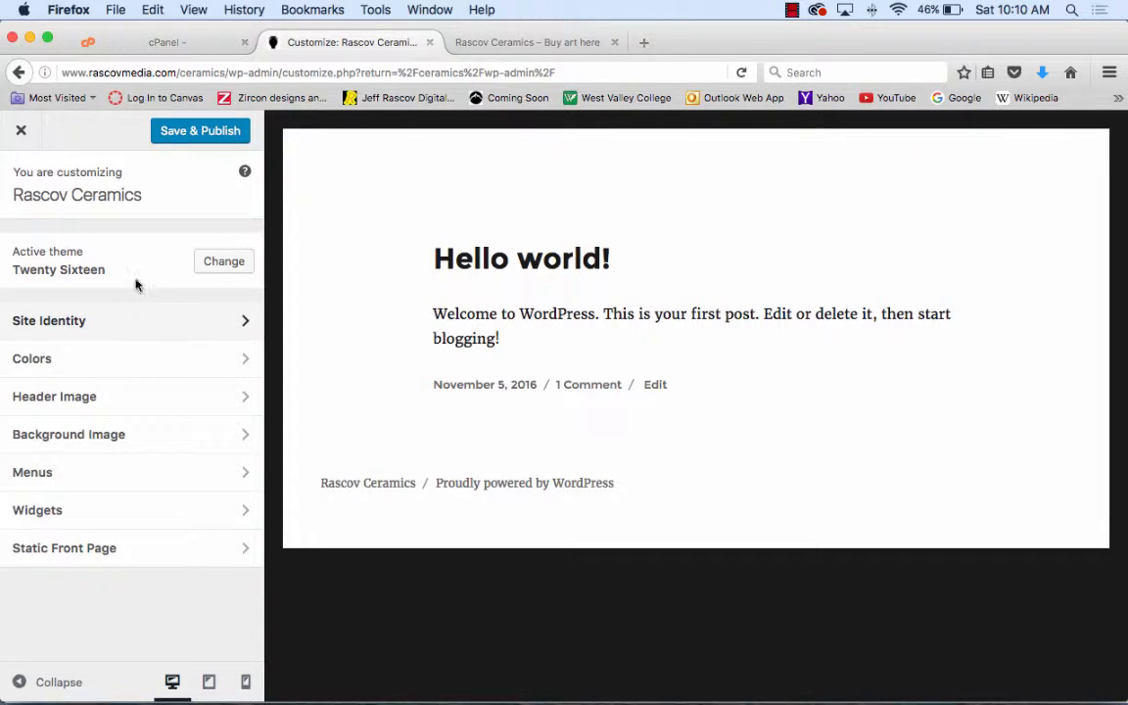
click(88, 325)
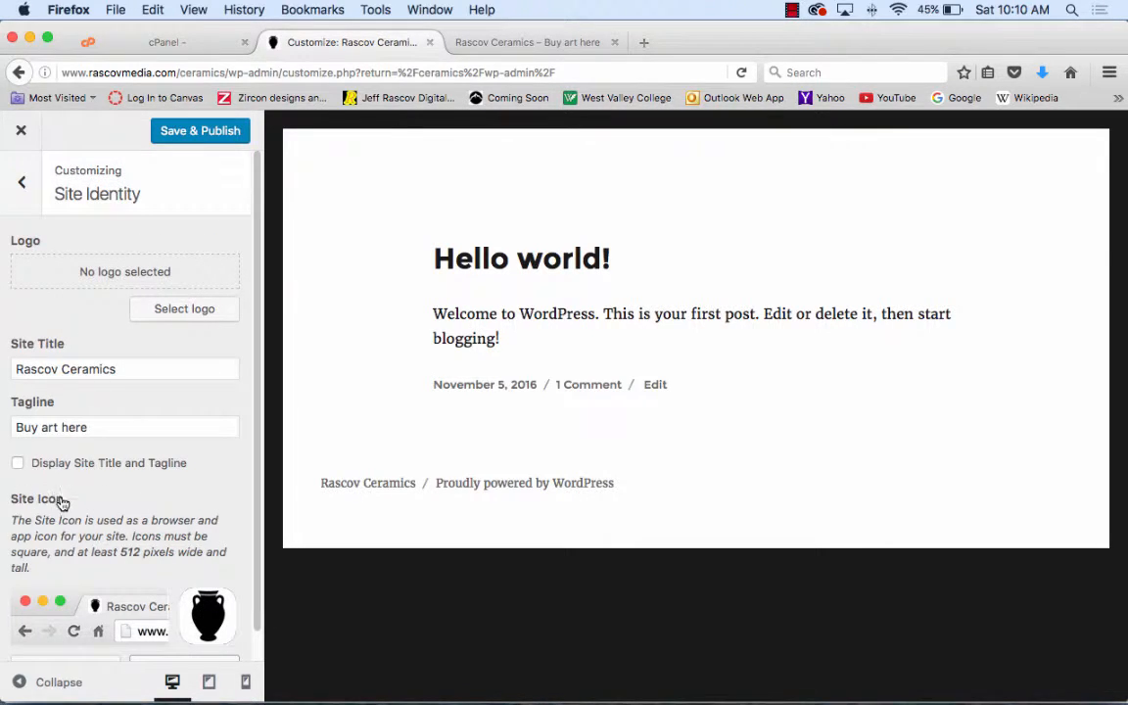
scroll(193, 527, down, 1)
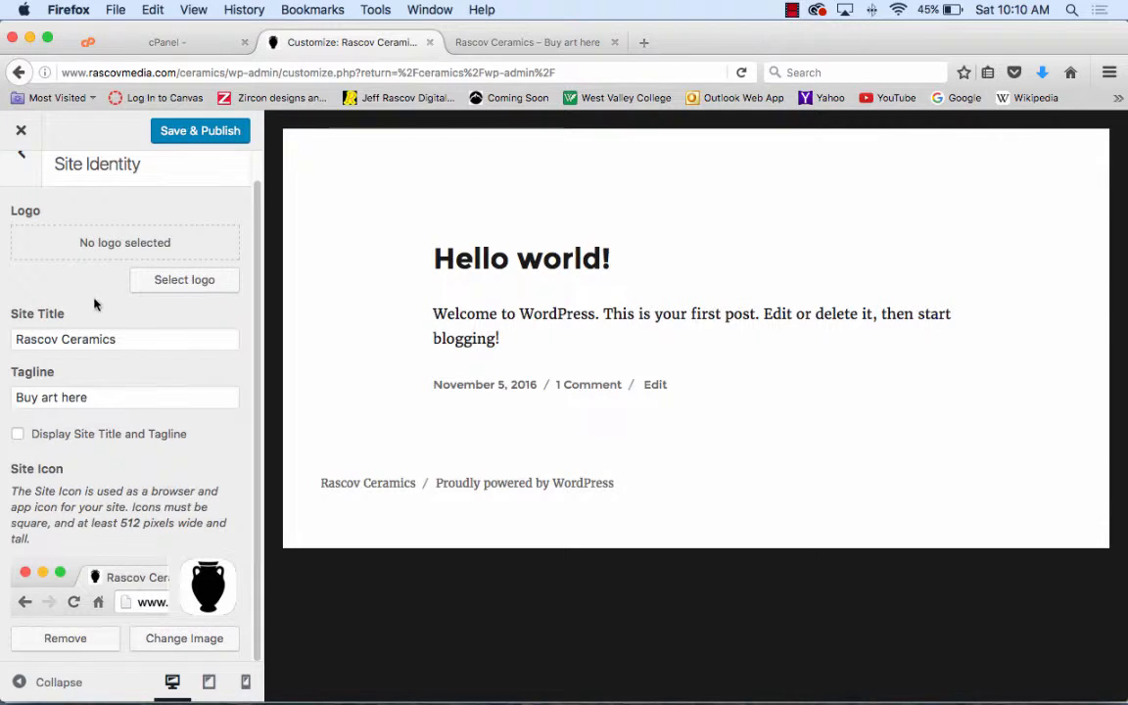
scroll(95, 312, up, 2)
- In the customizer's color settings, set the site's background color to green #81d742
click(24, 184)
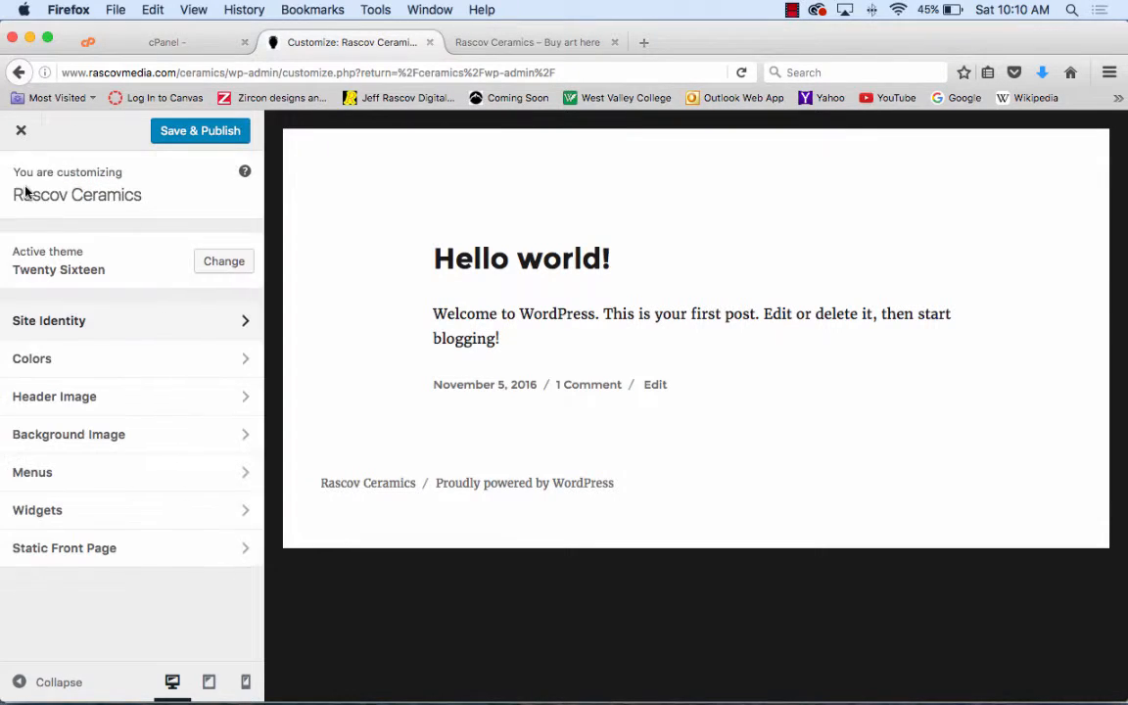
click(75, 368)
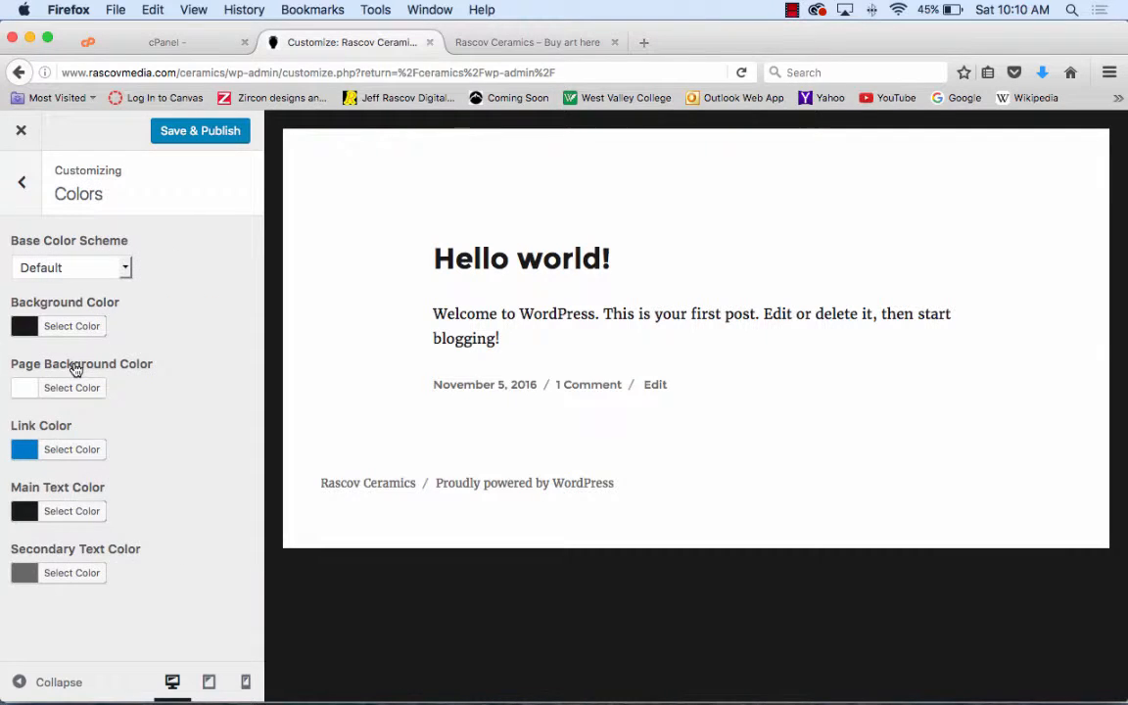
click(64, 328)
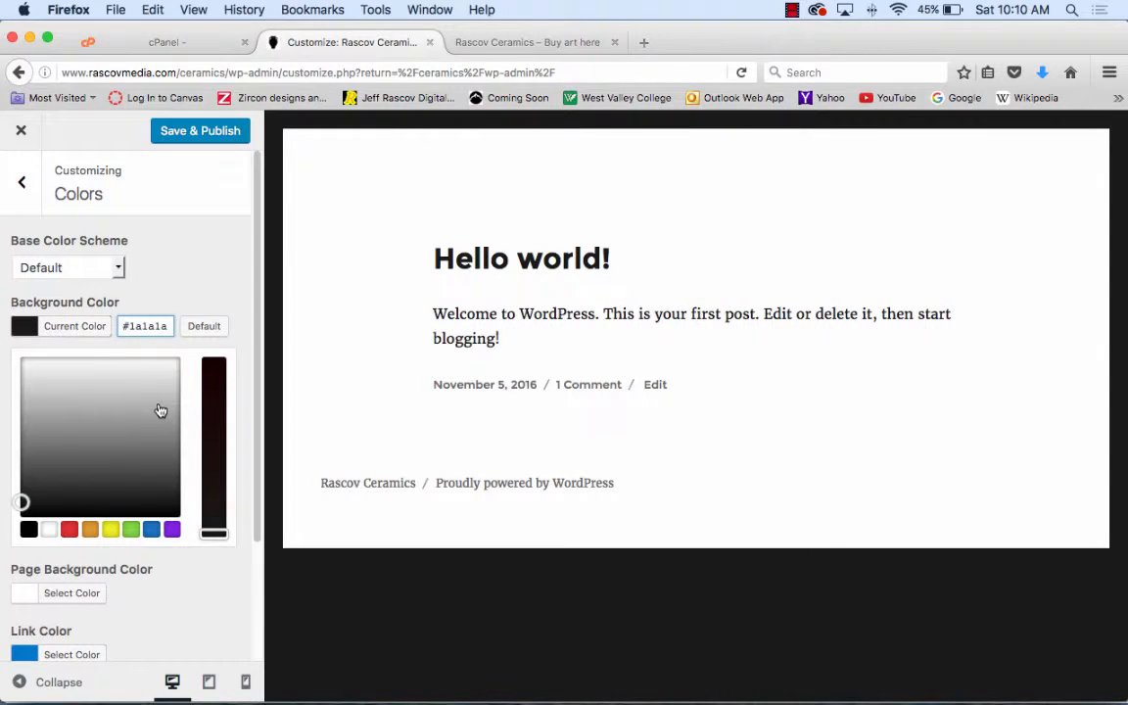
click(131, 529)
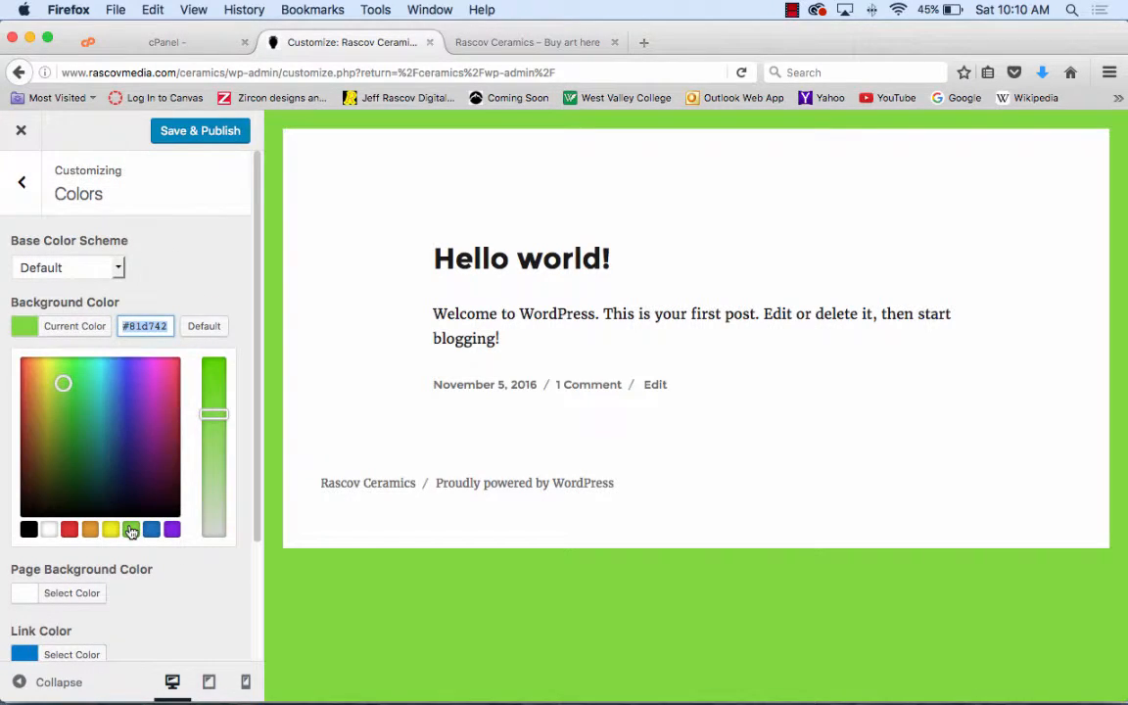
- Set the background color to orange #f29100 and the page background color to a very light off-white
drag(98, 460, 35, 364)
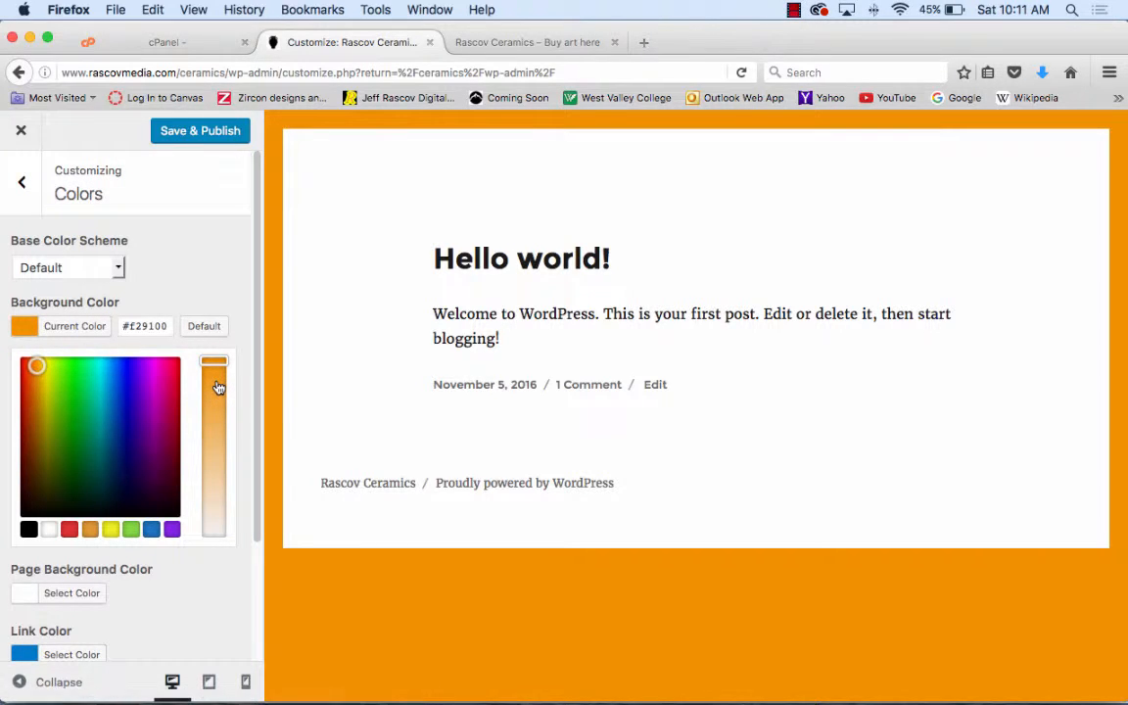
scroll(165, 578, down, 5)
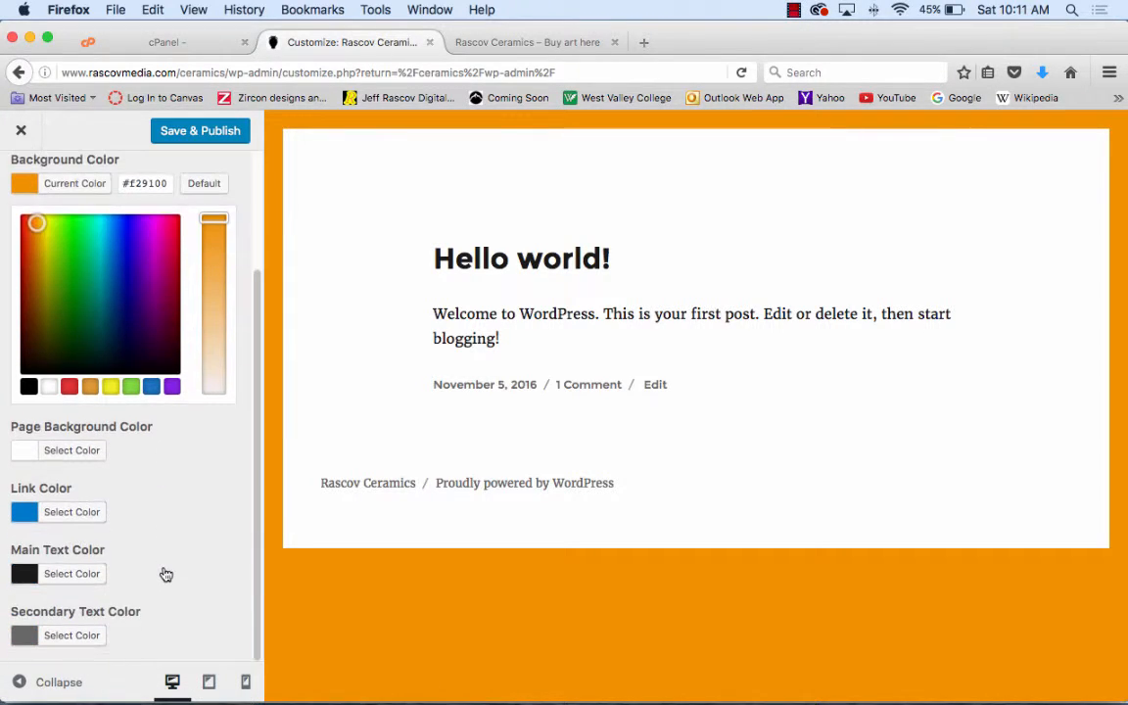
click(71, 450)
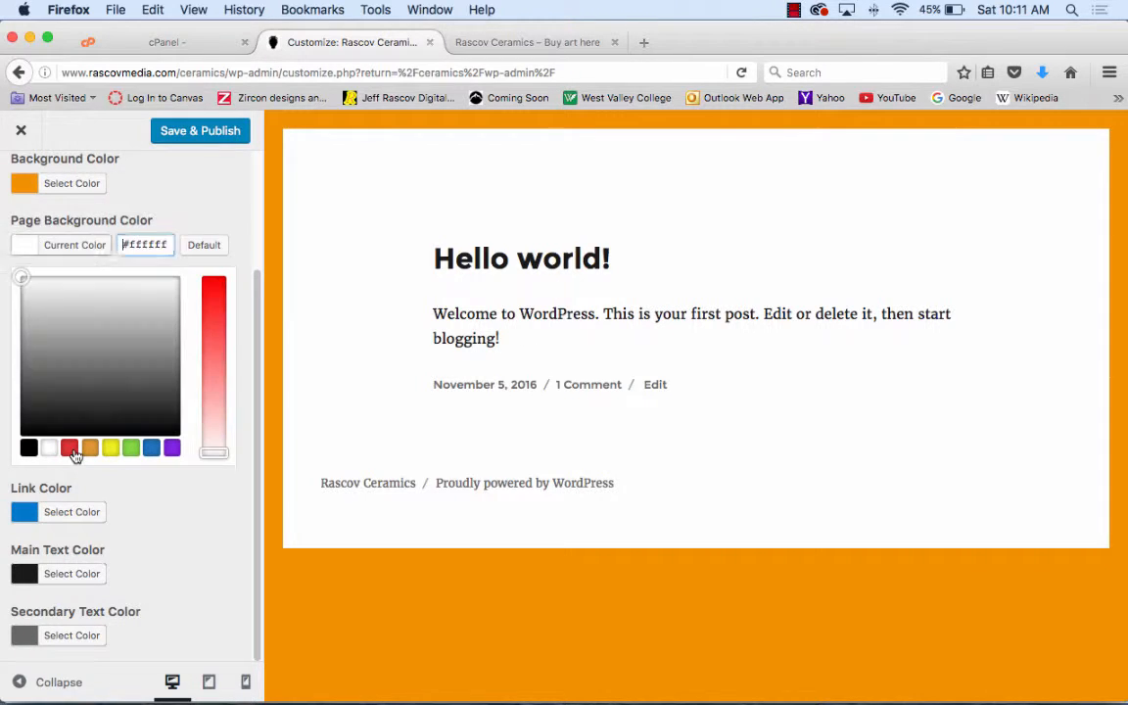
click(117, 403)
drag(118, 403, 112, 280)
- Set the main text color to dark blue #173591
click(76, 580)
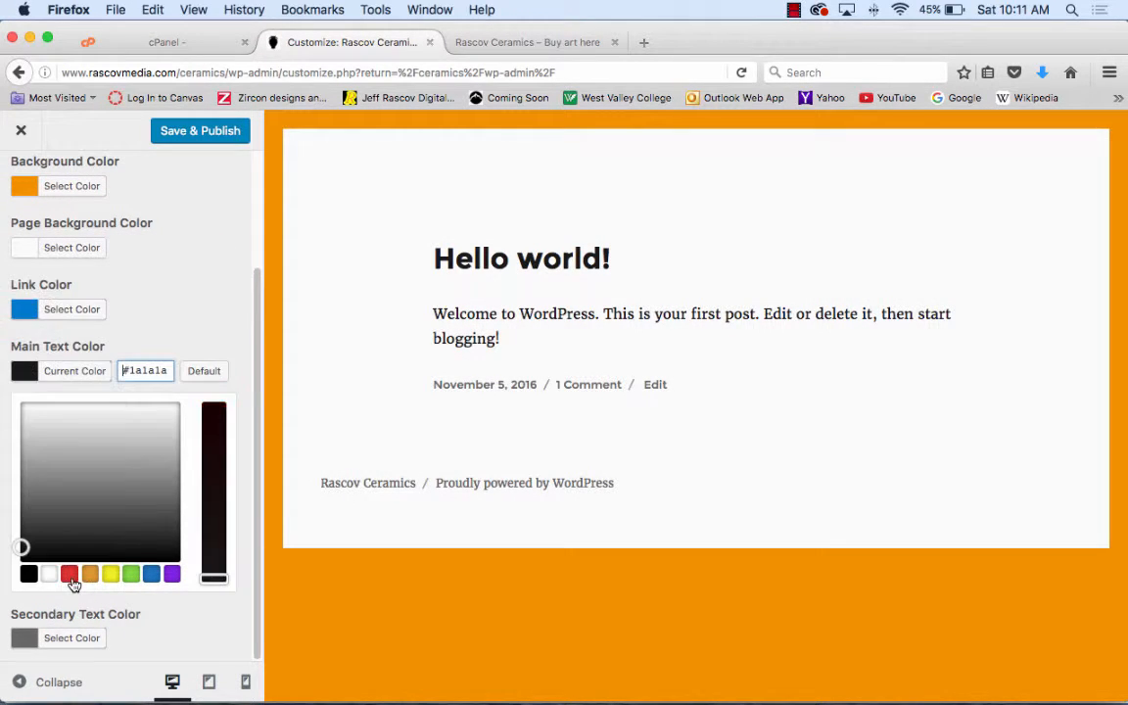
click(152, 575)
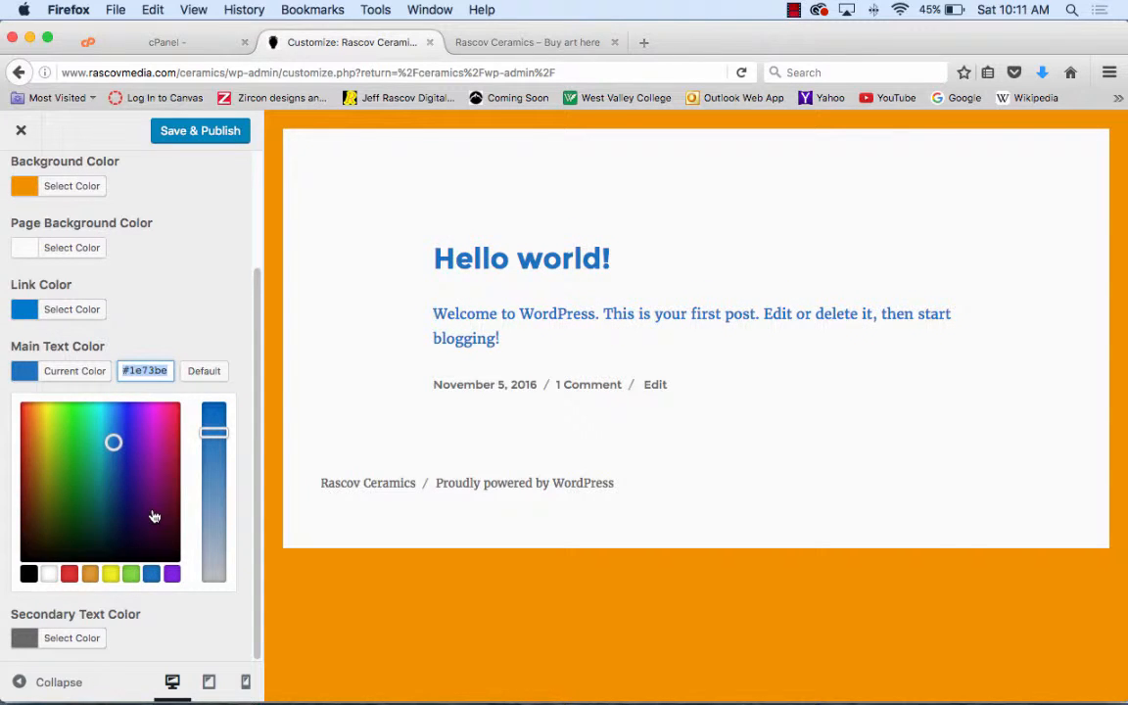
drag(114, 442, 121, 471)
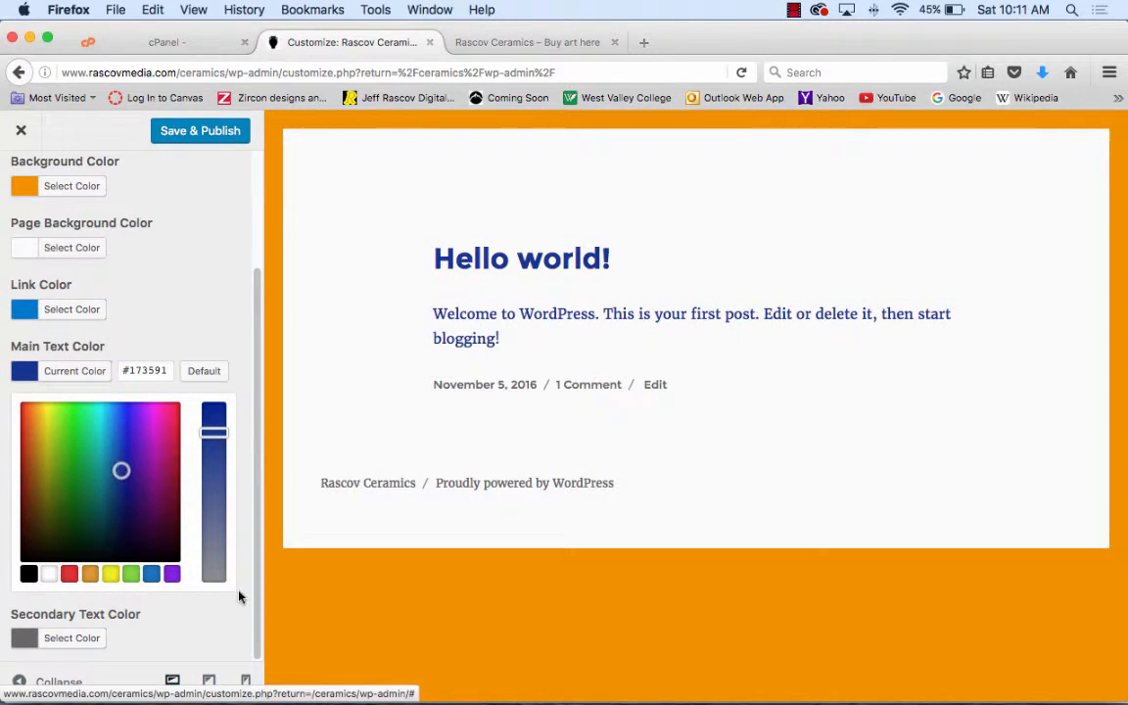
scroll(183, 599, down, 1)
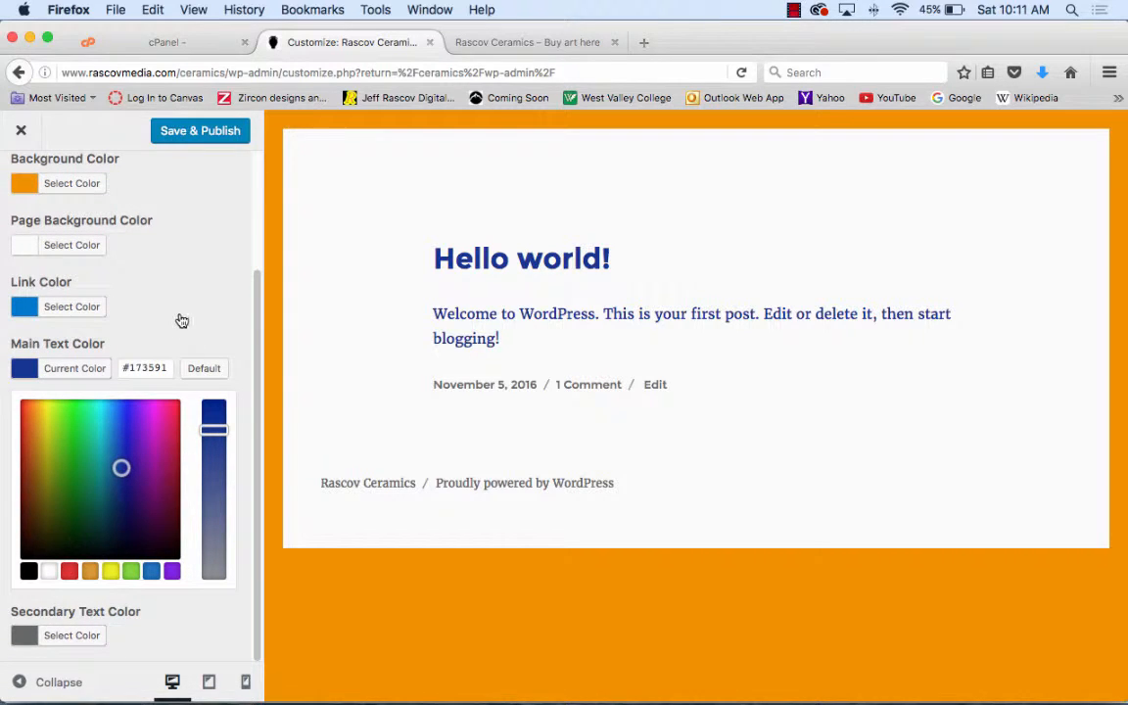
- Set the link color to red #f40008 and close its color picker
click(45, 307)
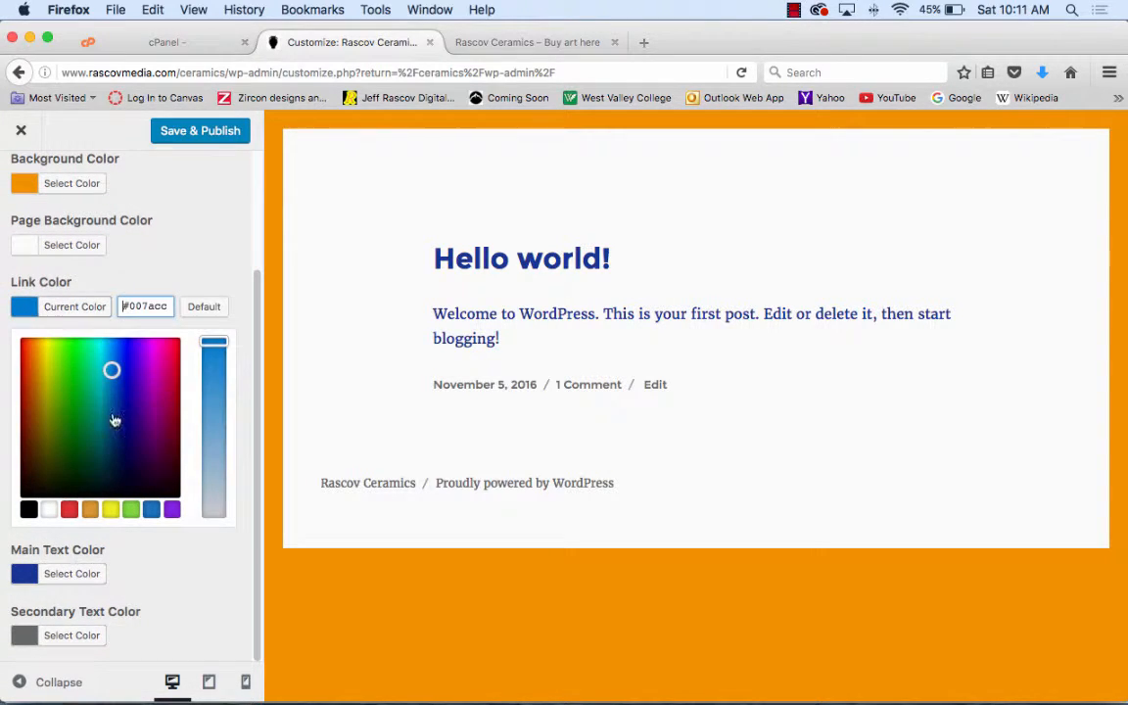
click(157, 361)
drag(158, 359, 179, 344)
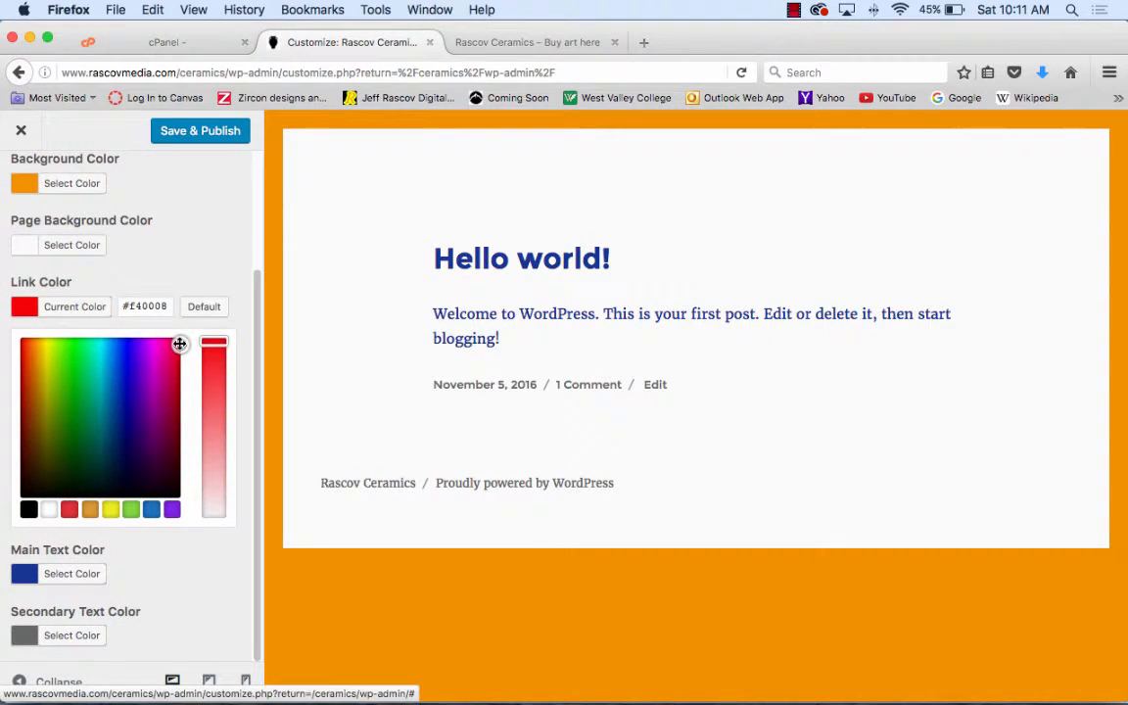
click(190, 268)
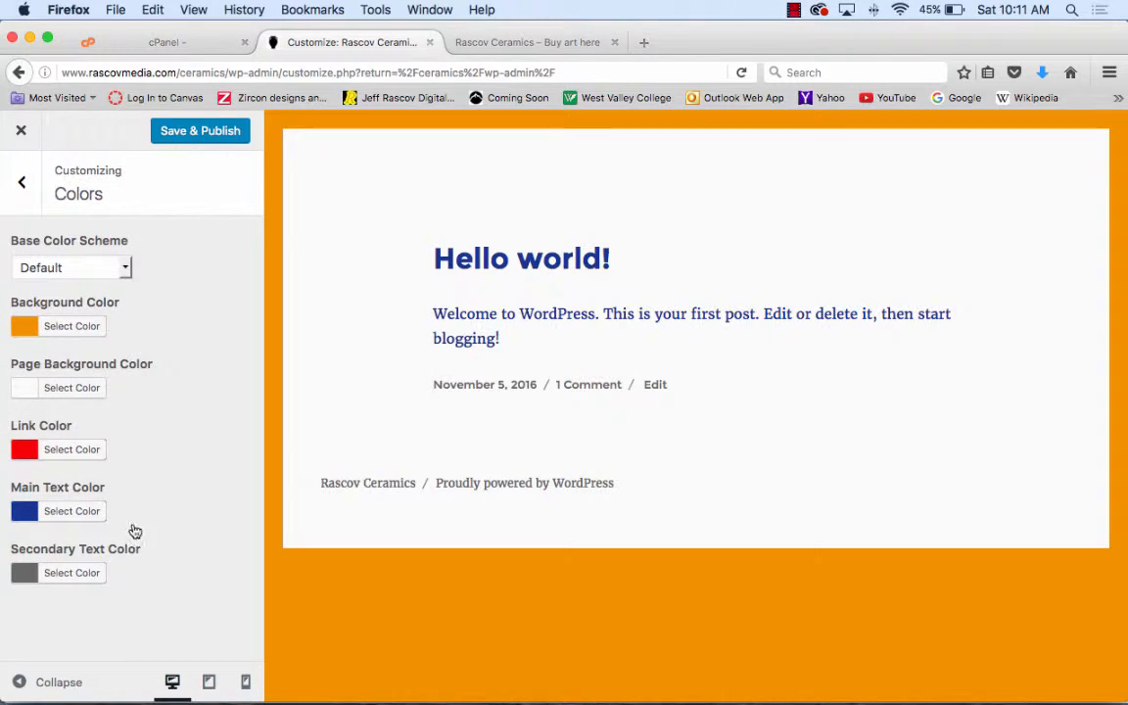
- Set the secondary text color to dark brown #773f00
click(69, 576)
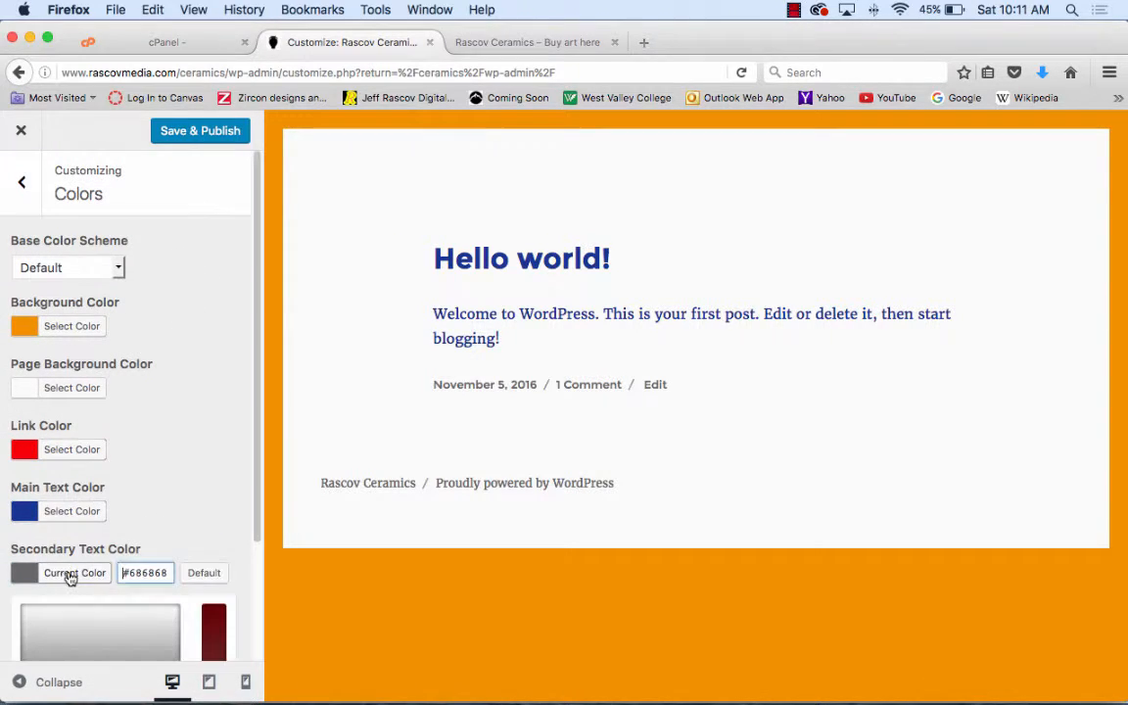
scroll(181, 509, down, 3)
drag(168, 557, 196, 600)
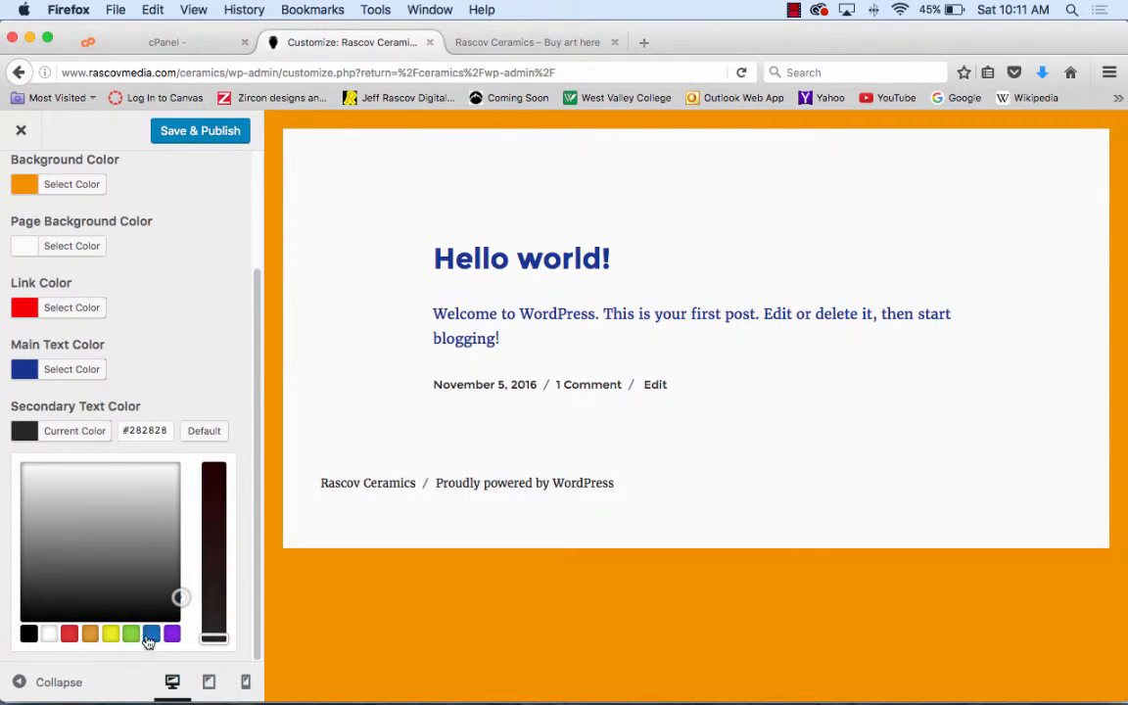
click(87, 636)
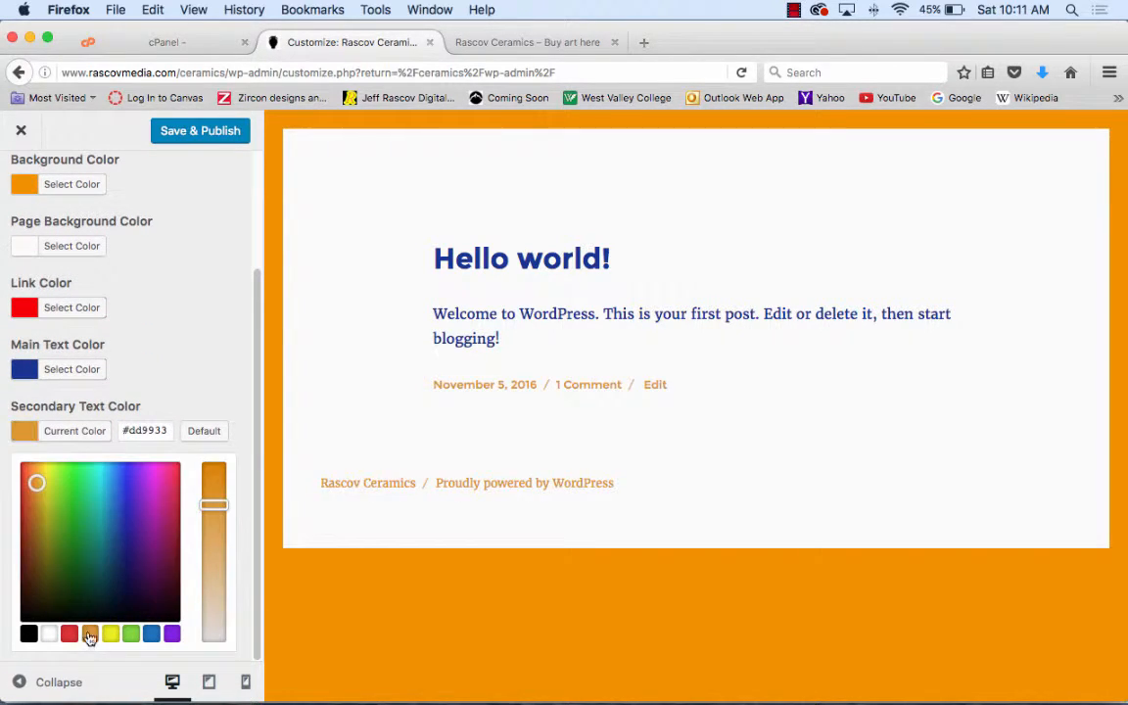
drag(226, 503, 220, 466)
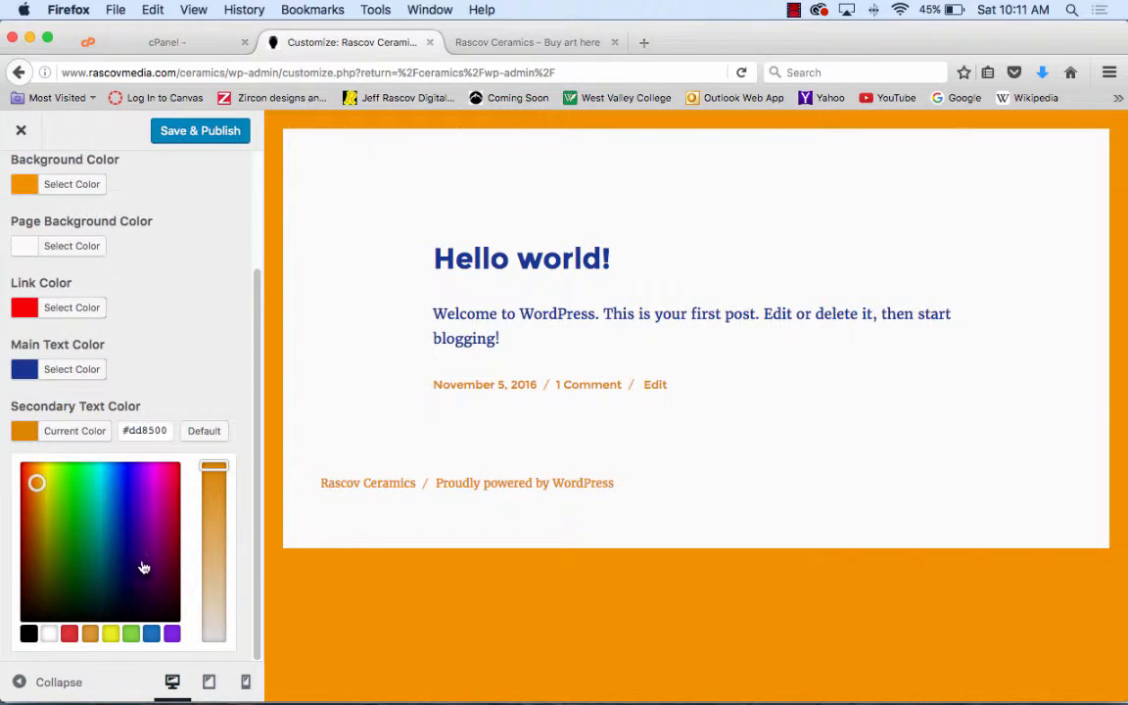
drag(41, 502, 34, 547)
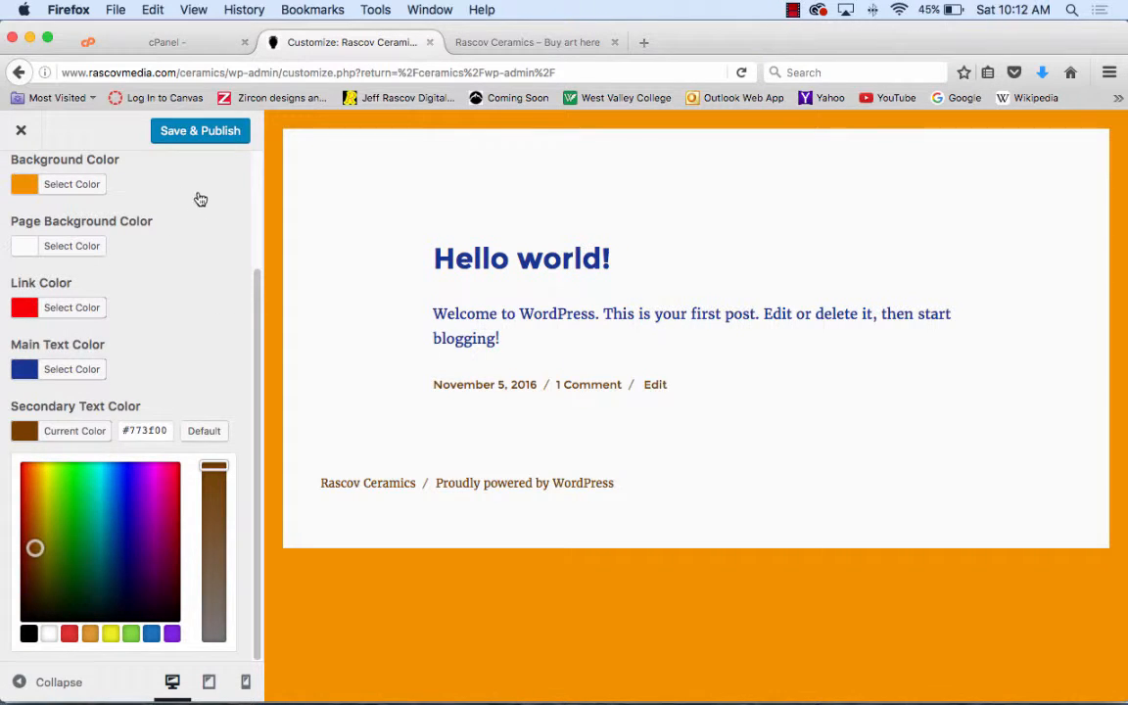
- In the customizer's header image settings, upload 3little_vases.jpg from the Desktop as a new header image
scroll(230, 372, up, 3)
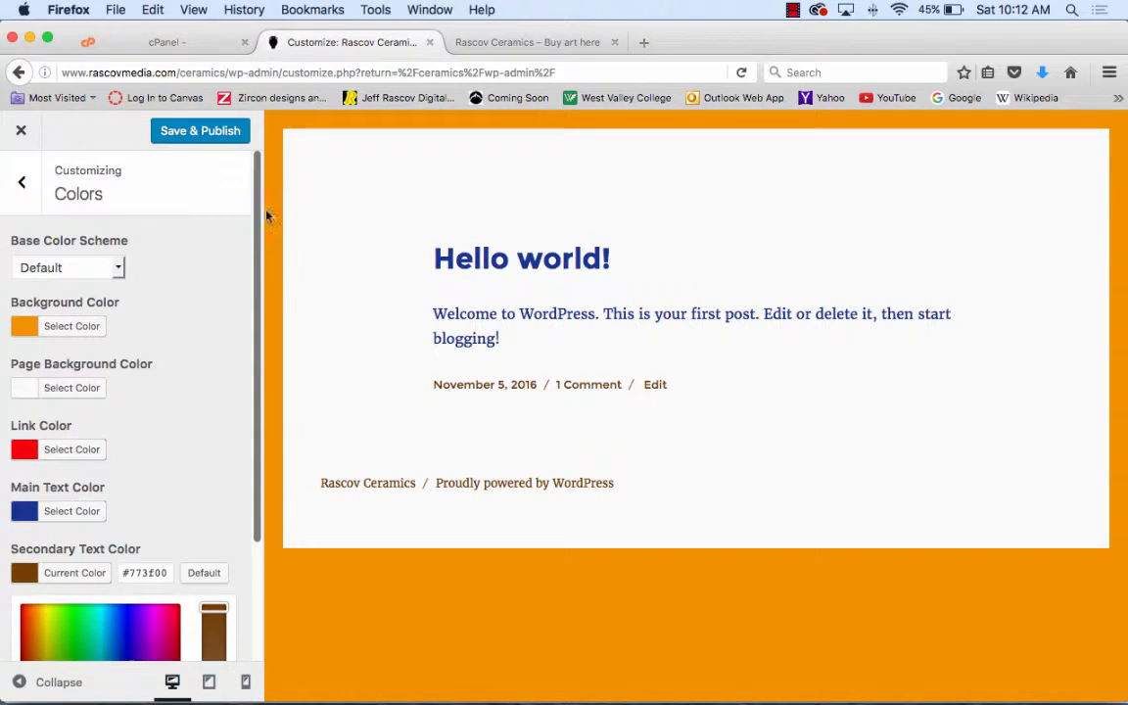
click(24, 186)
click(84, 403)
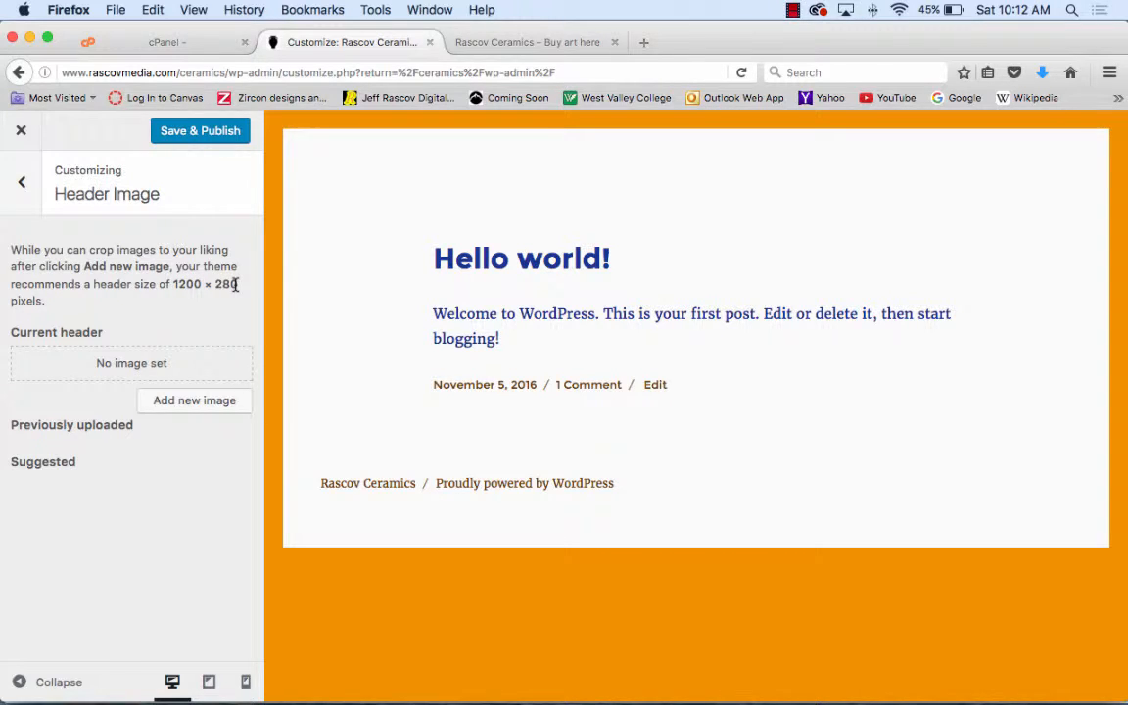
click(212, 403)
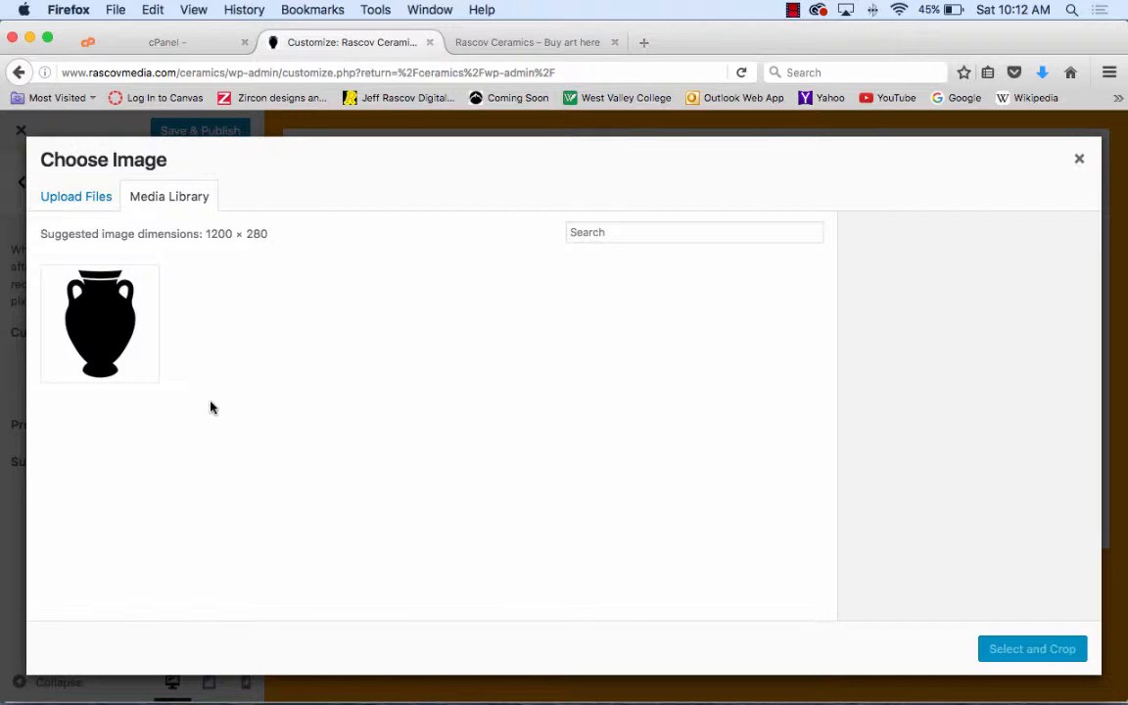
click(93, 201)
click(541, 415)
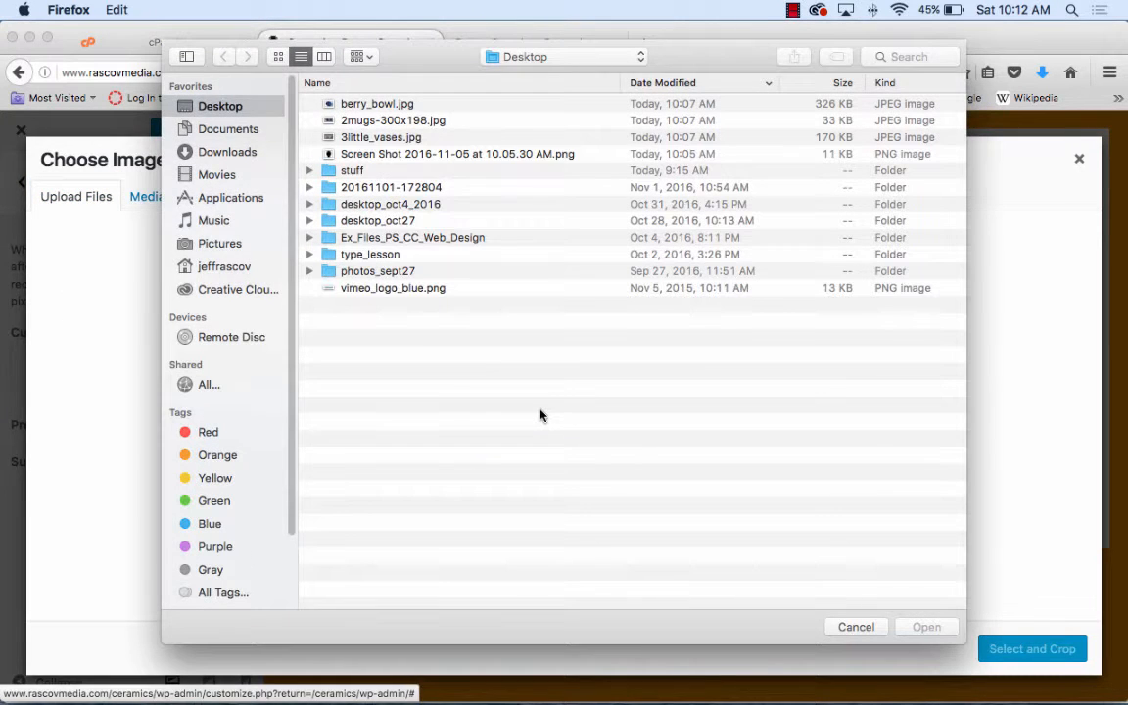
click(385, 139)
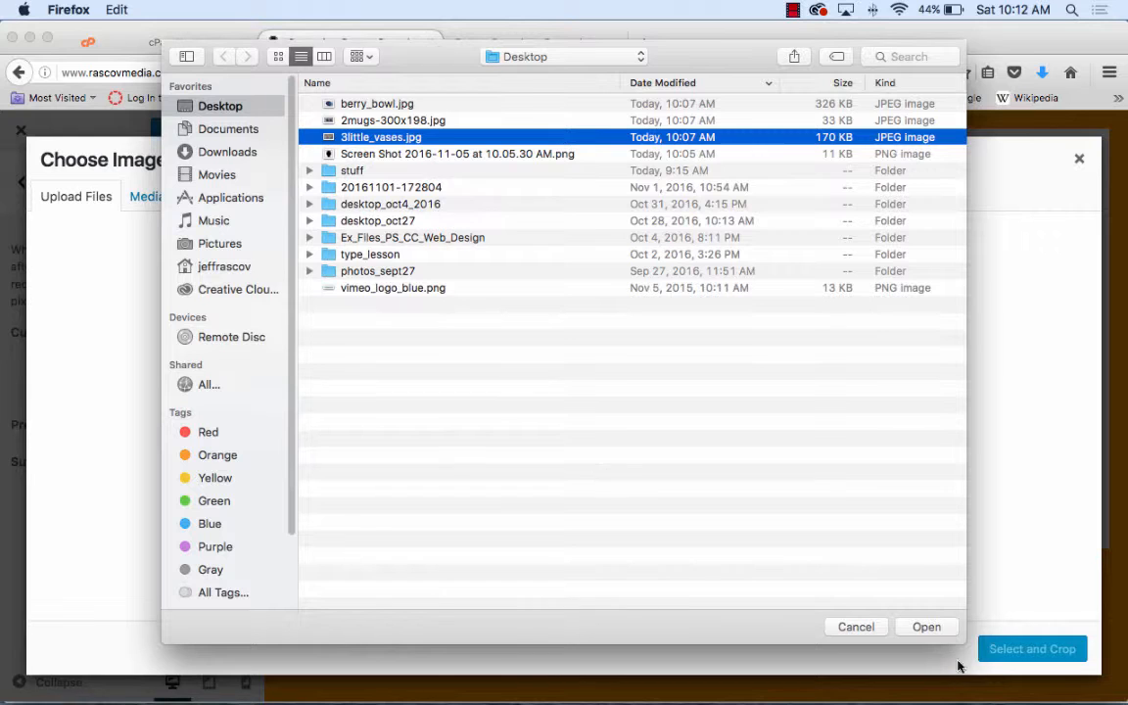
click(926, 626)
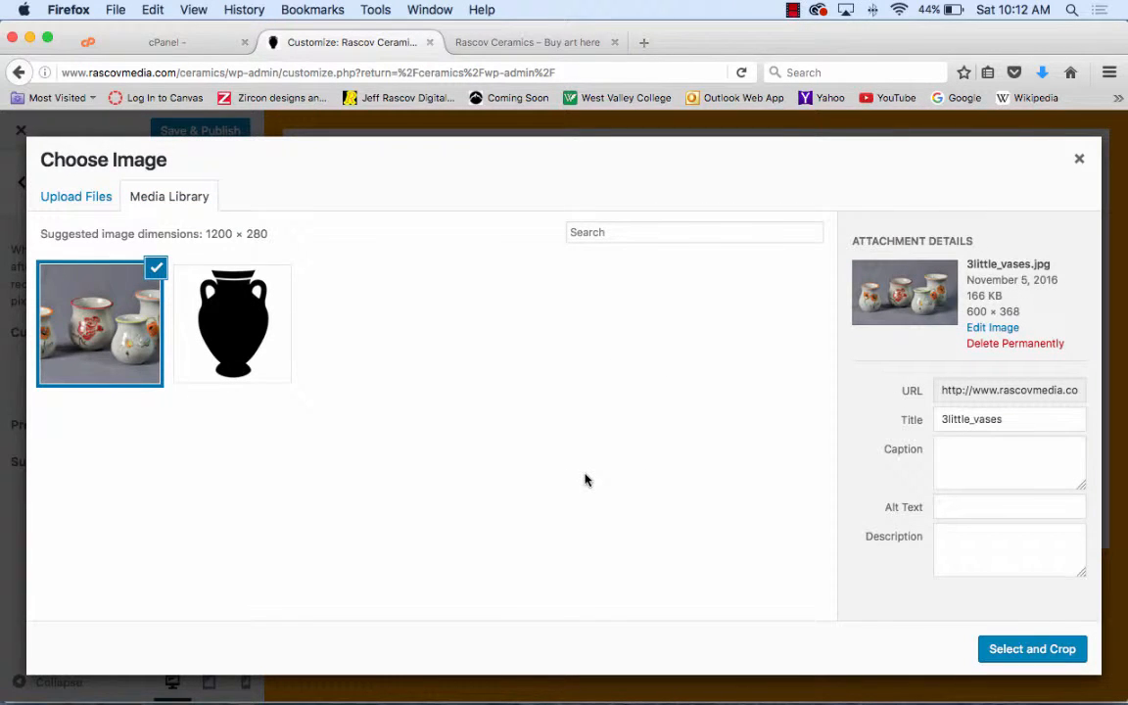
- Crop the vases picture to a full-width band across the vases' rims and flowers, and apply it as the header image
click(1019, 649)
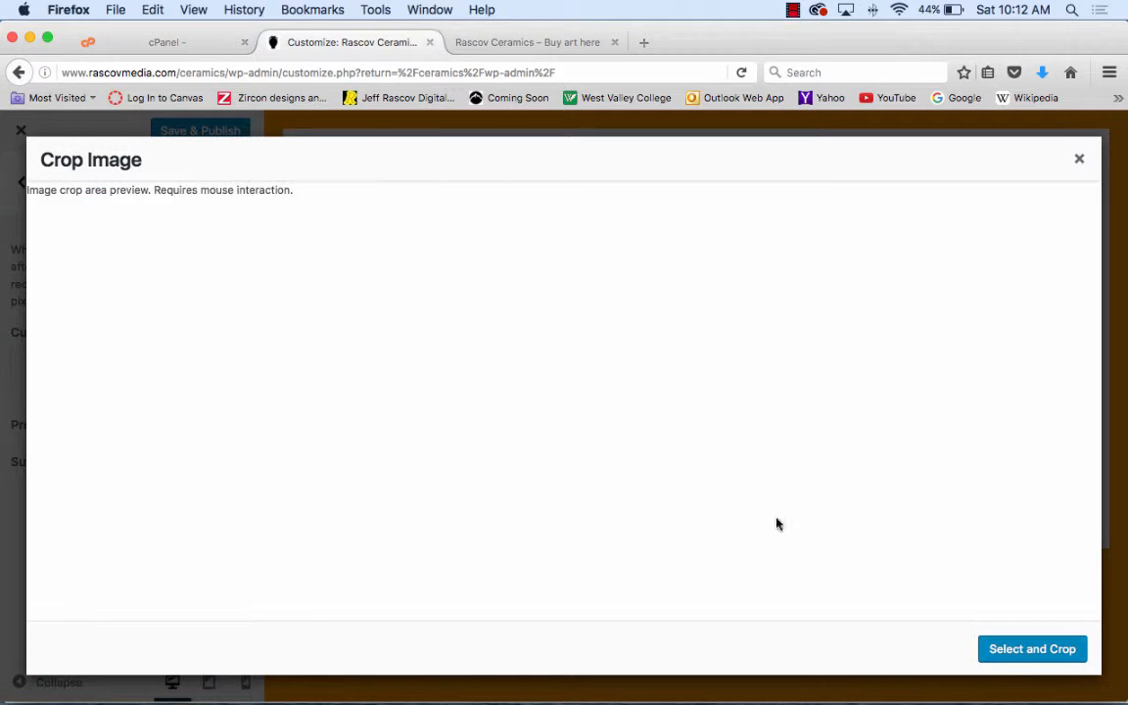
drag(700, 270, 702, 337)
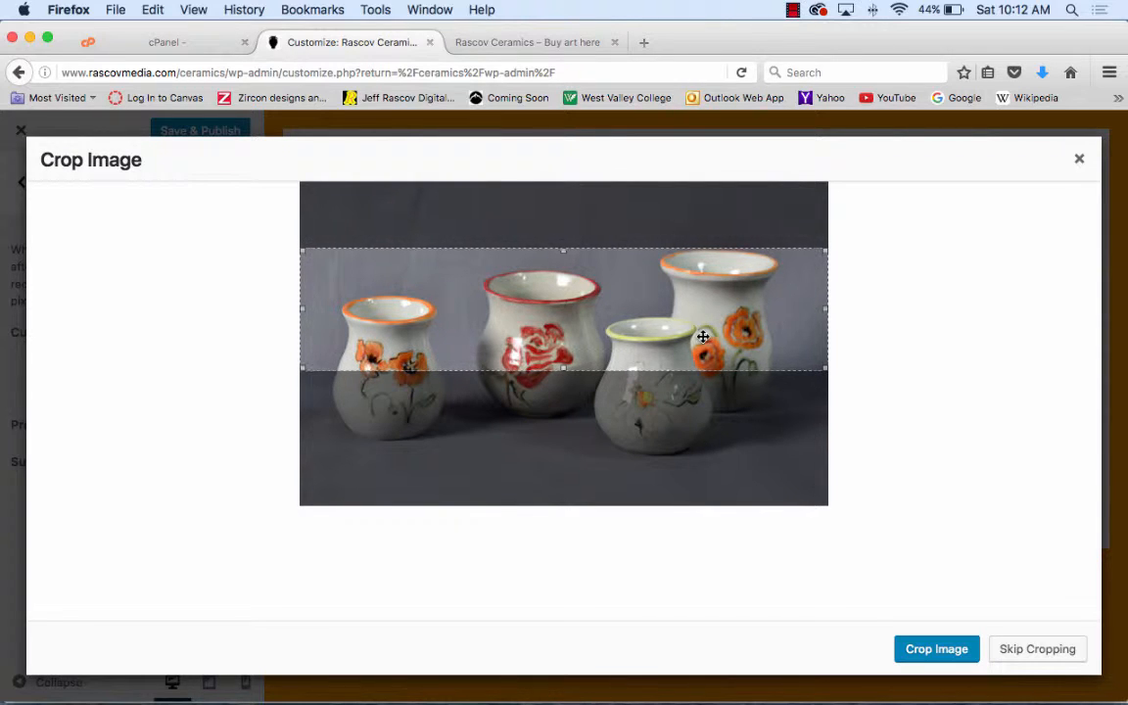
click(952, 653)
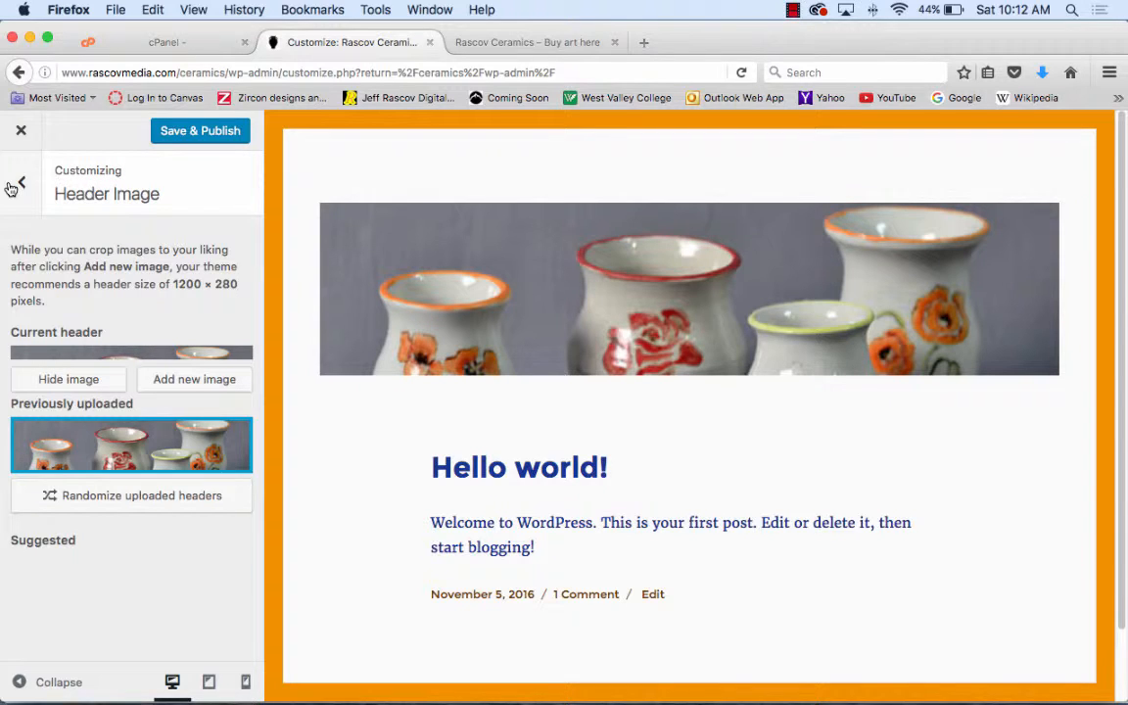
- Save and publish the color and header changes, then leave the customizer for the dashboard
click(15, 186)
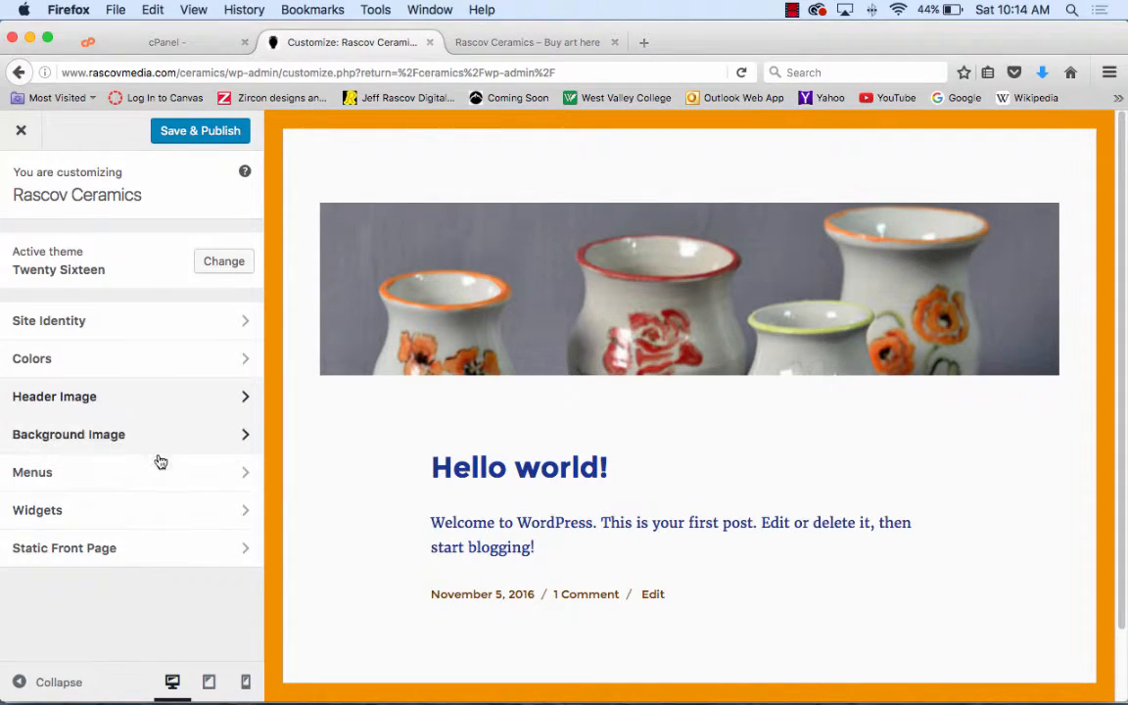
click(207, 133)
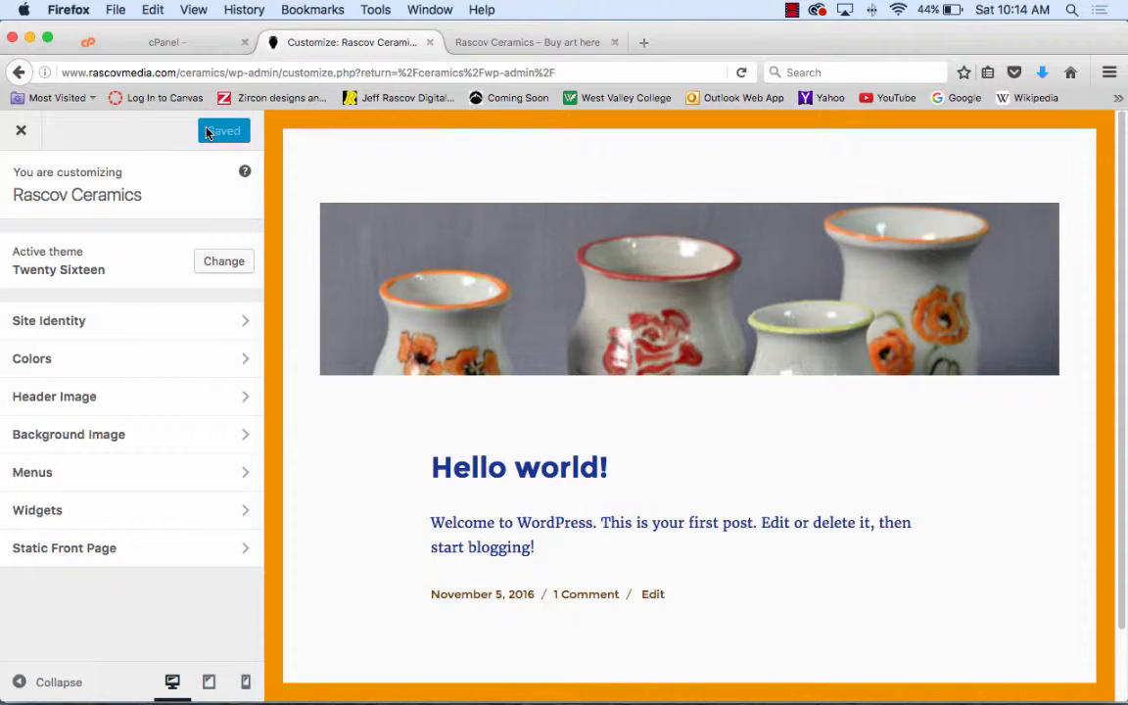
click(20, 131)
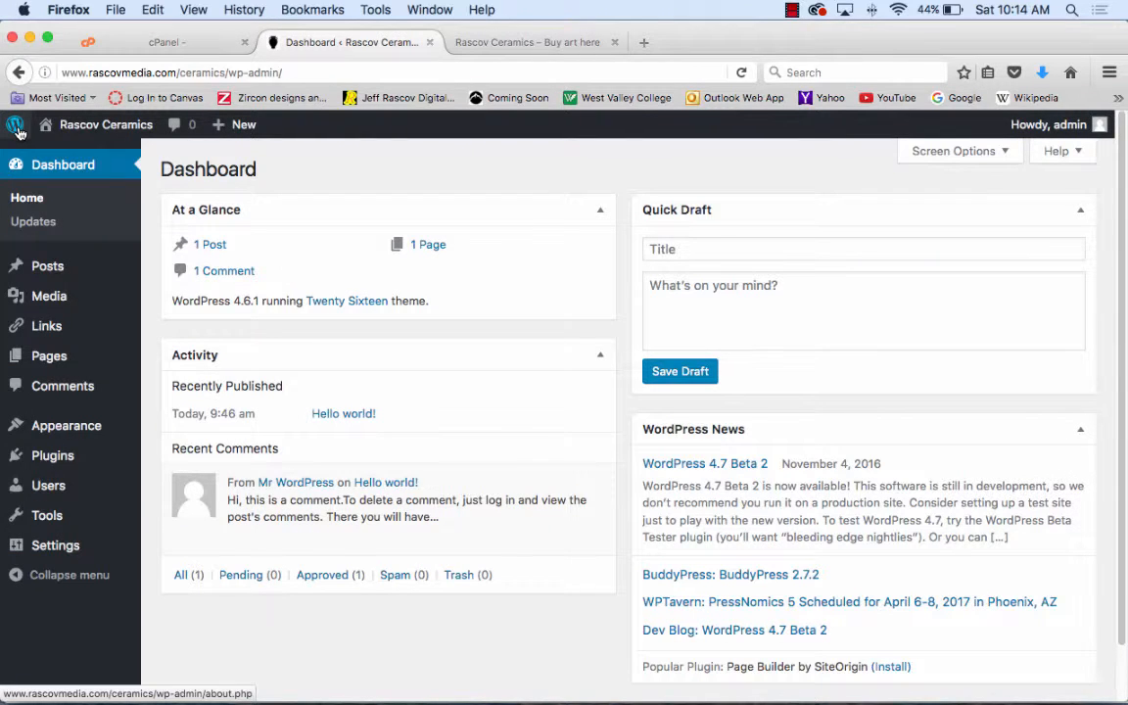
- Start a new page from the dashboard
mouse_move(98, 425)
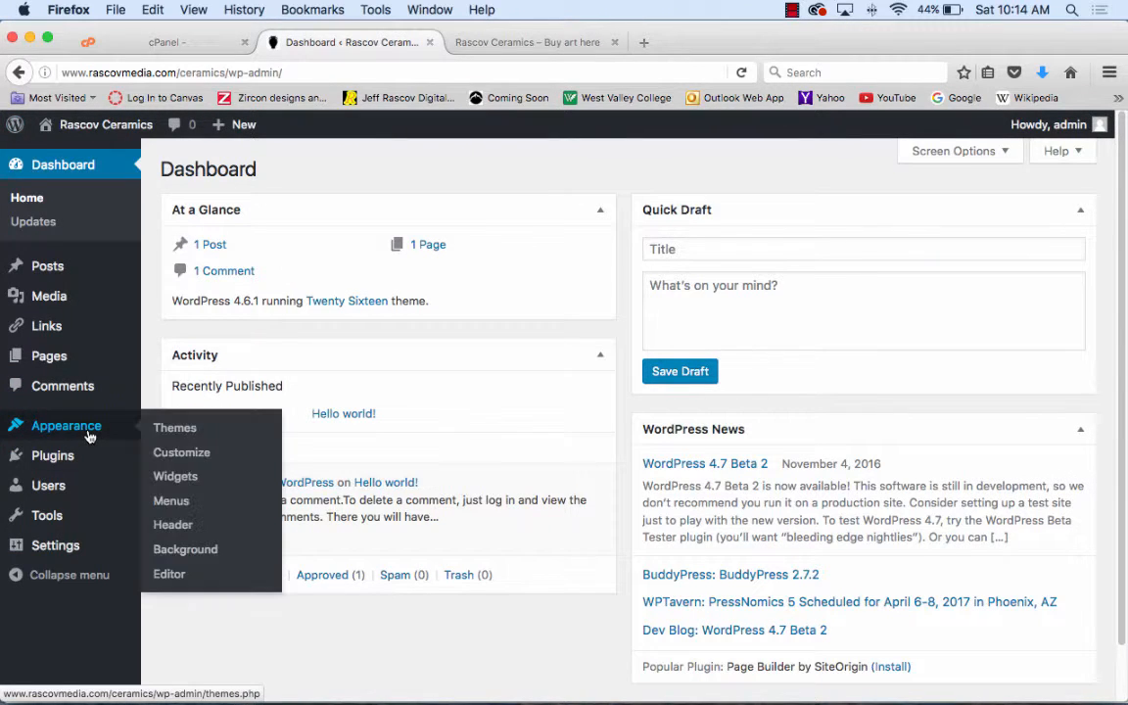
mouse_move(108, 359)
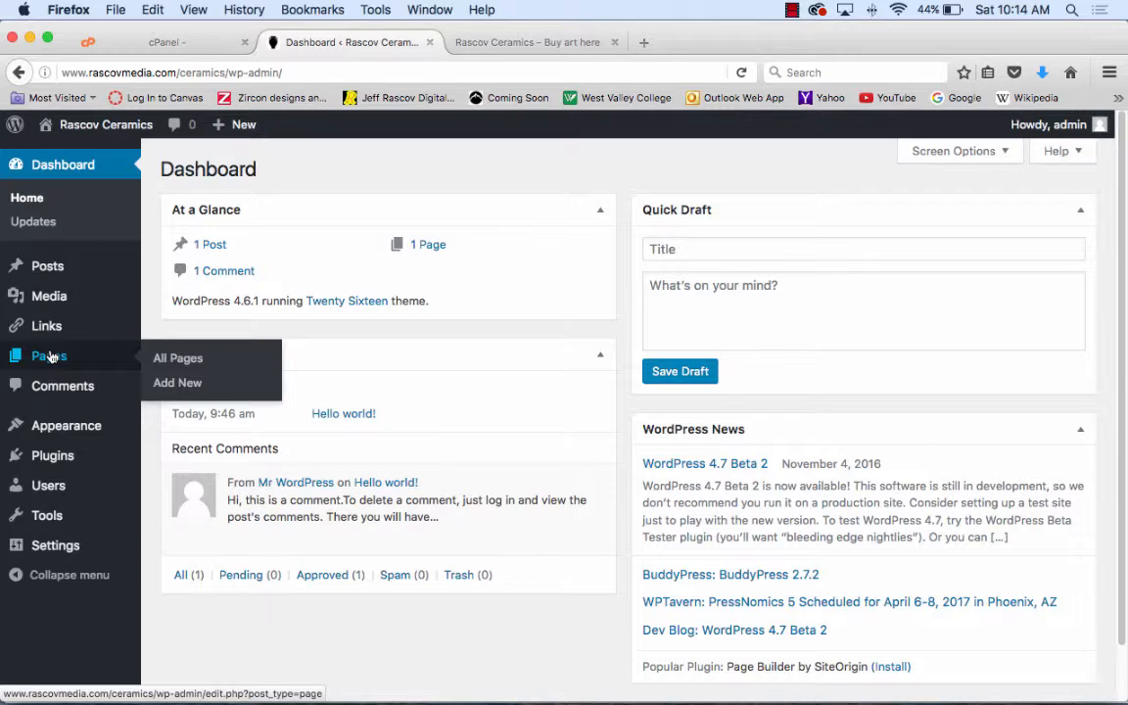
click(191, 384)
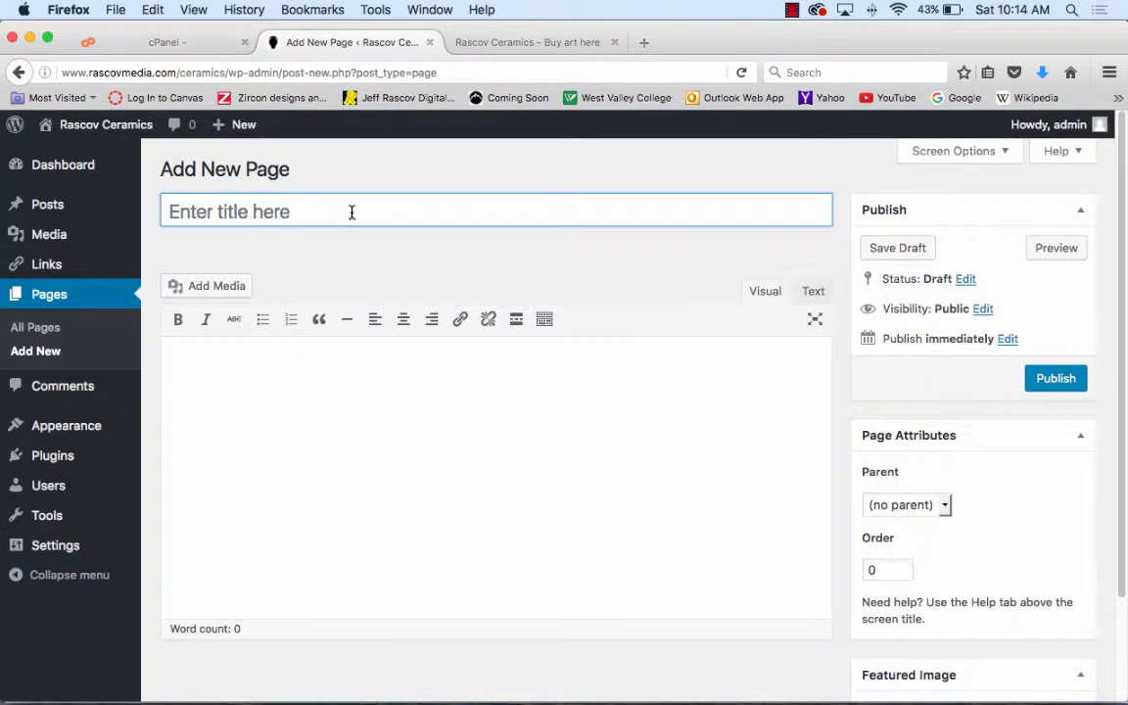
text(Cerm)
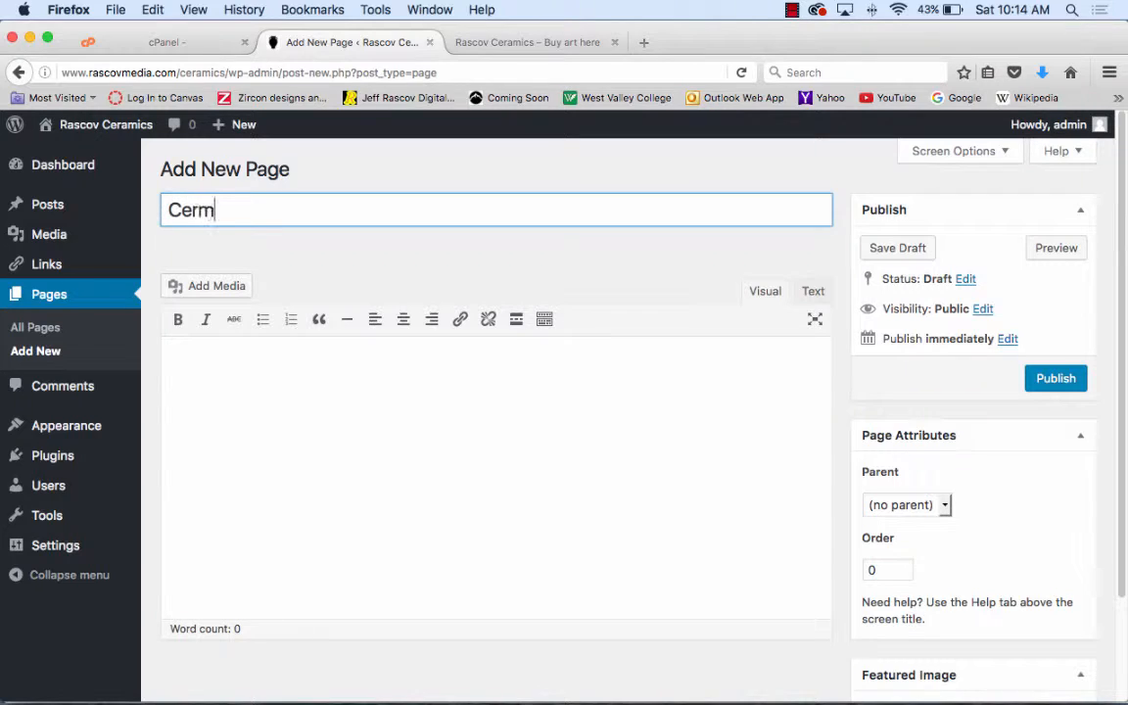
text(i)
key(BackSpace)
key(BackSpace)
key(BackSpace)
key(BackSpace)
key(BackSpace)
- Title the new page "Home", enter "Home" as its body text, and publish it
text(Home)
click(383, 390)
text(Home)
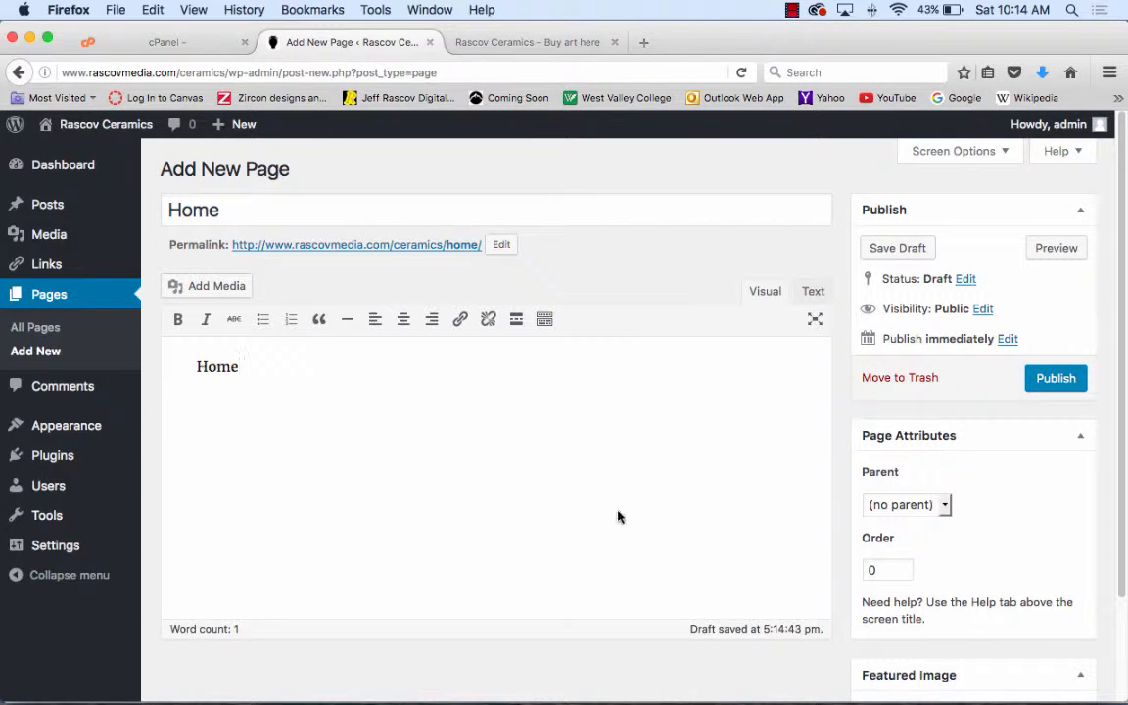
click(1052, 378)
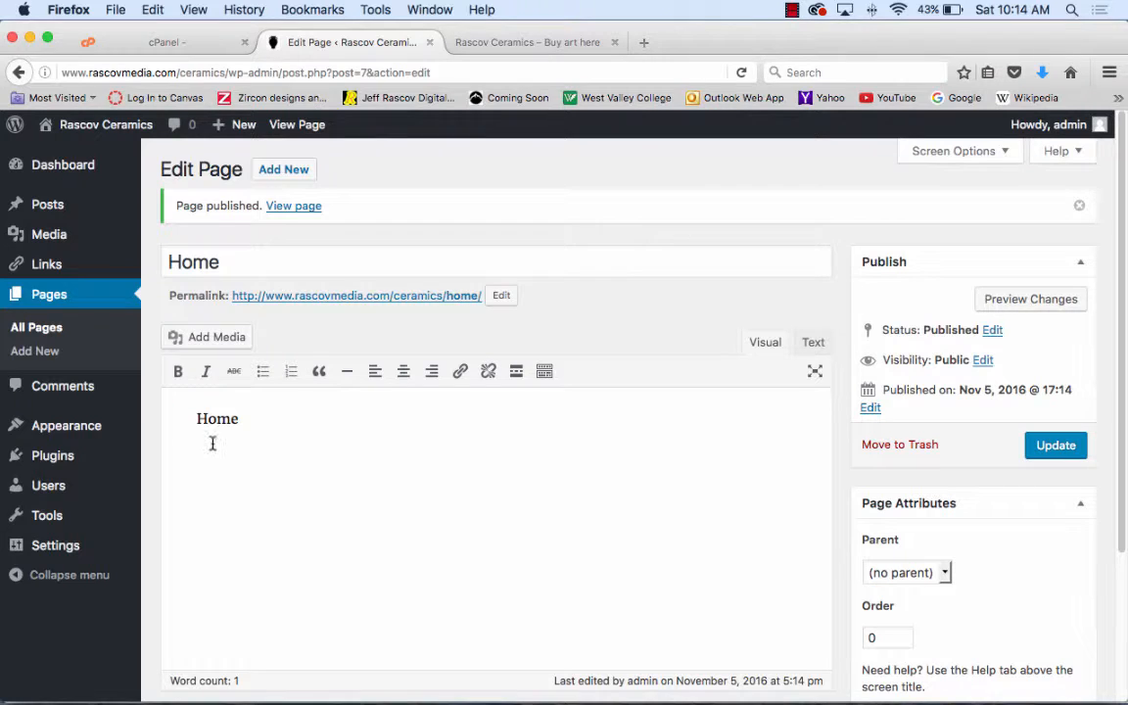
- Create a new page titled "Ceramics" with an empty body and publish it
click(37, 354)
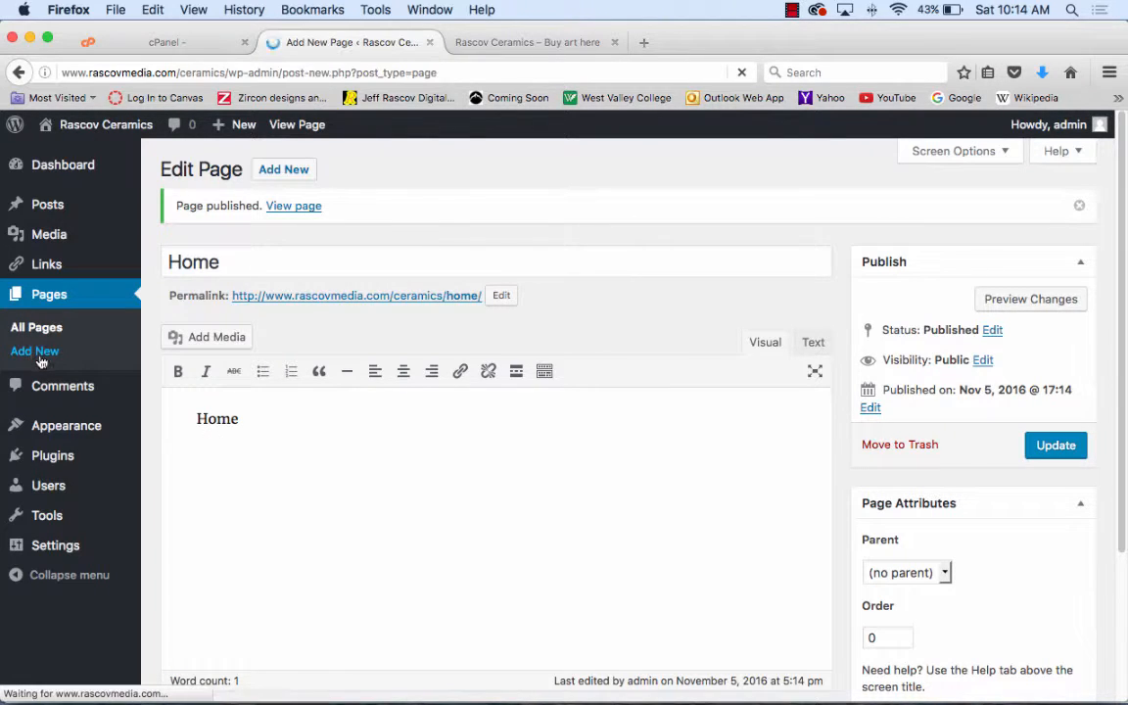
click(313, 208)
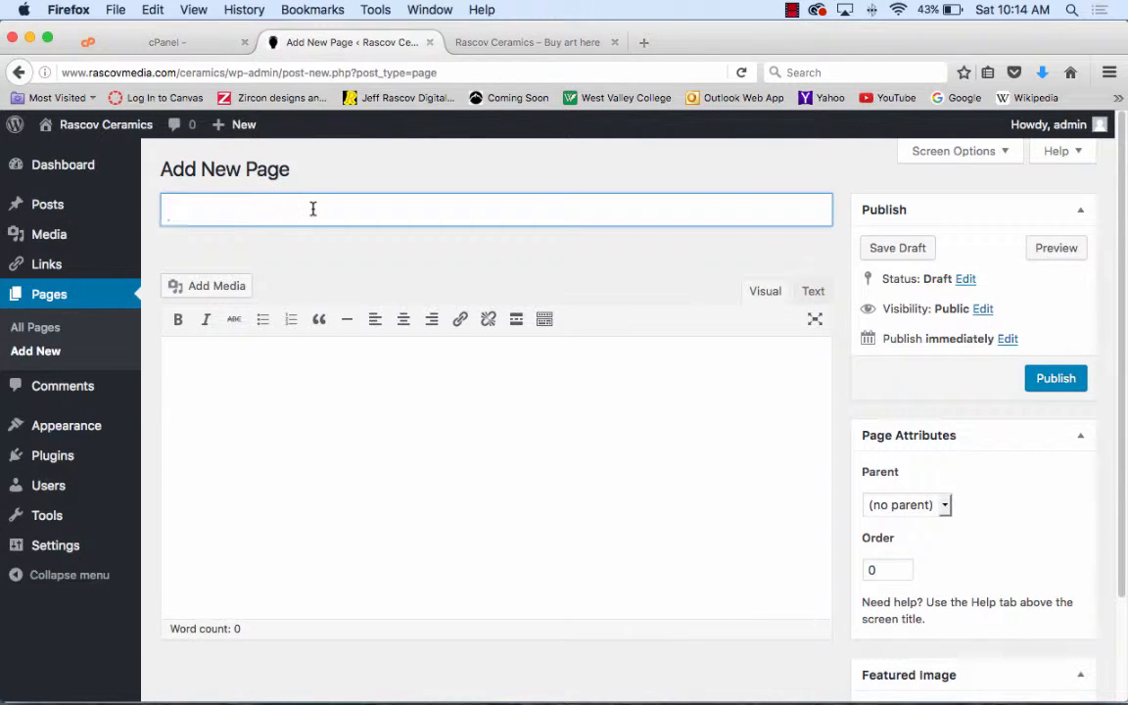
text(Ceramics)
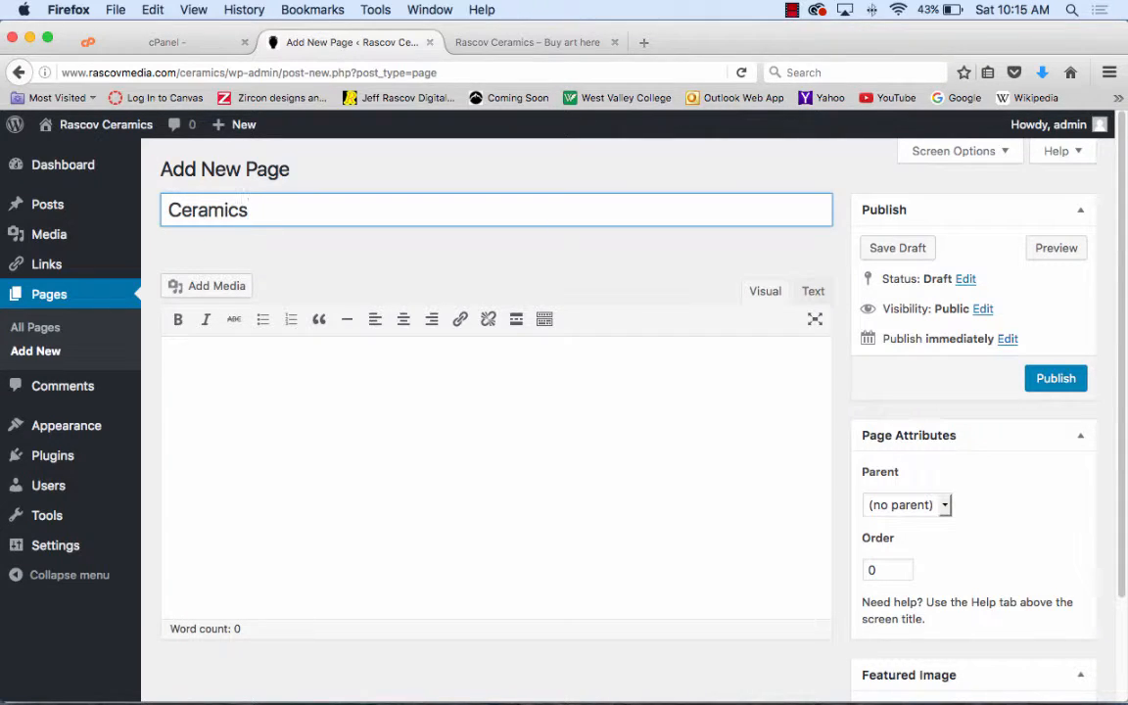
click(1056, 379)
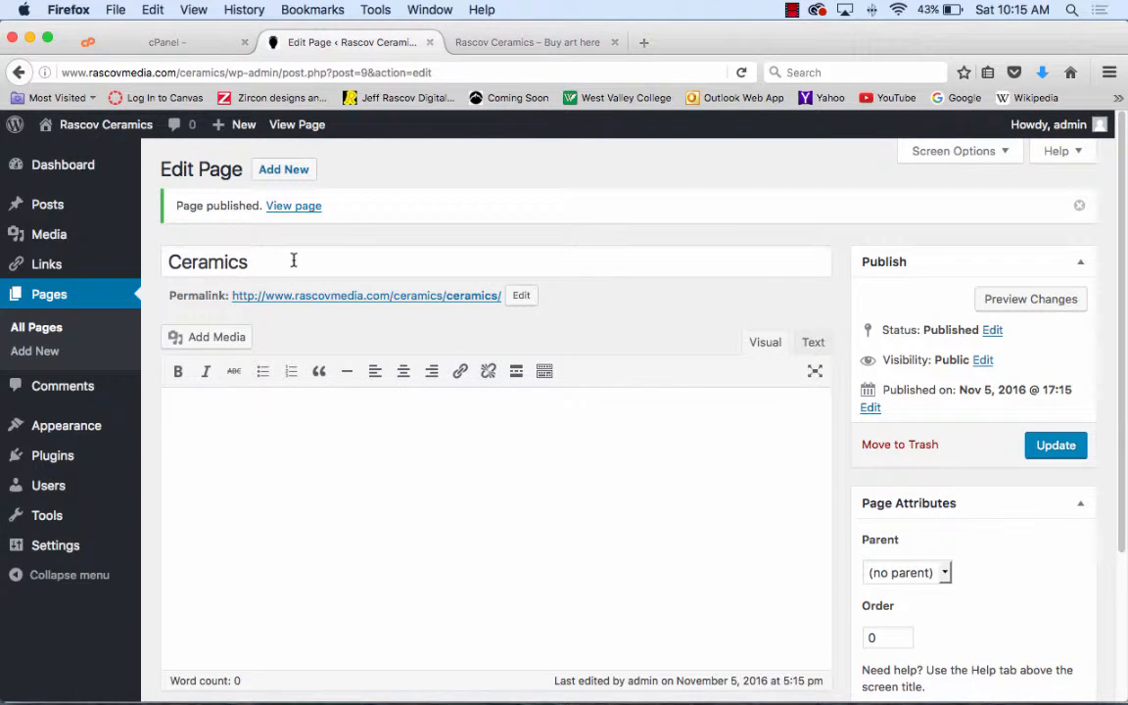
- Create a new page titled "Paintings" and publish it
click(41, 359)
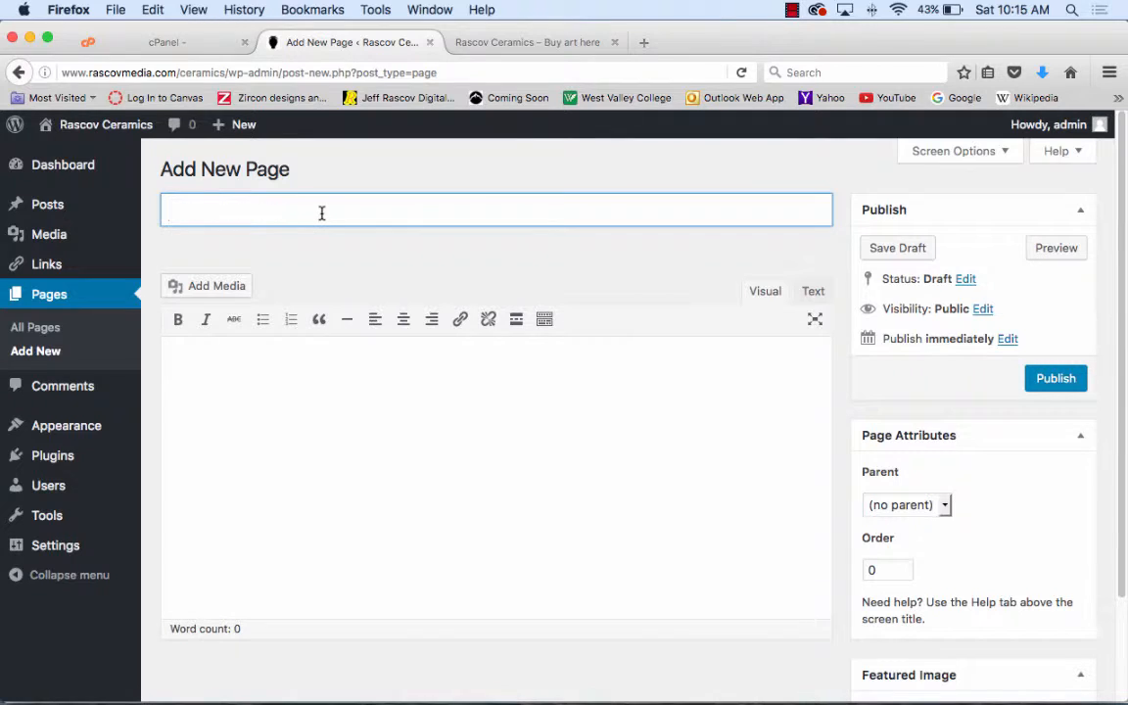
text(Paintings)
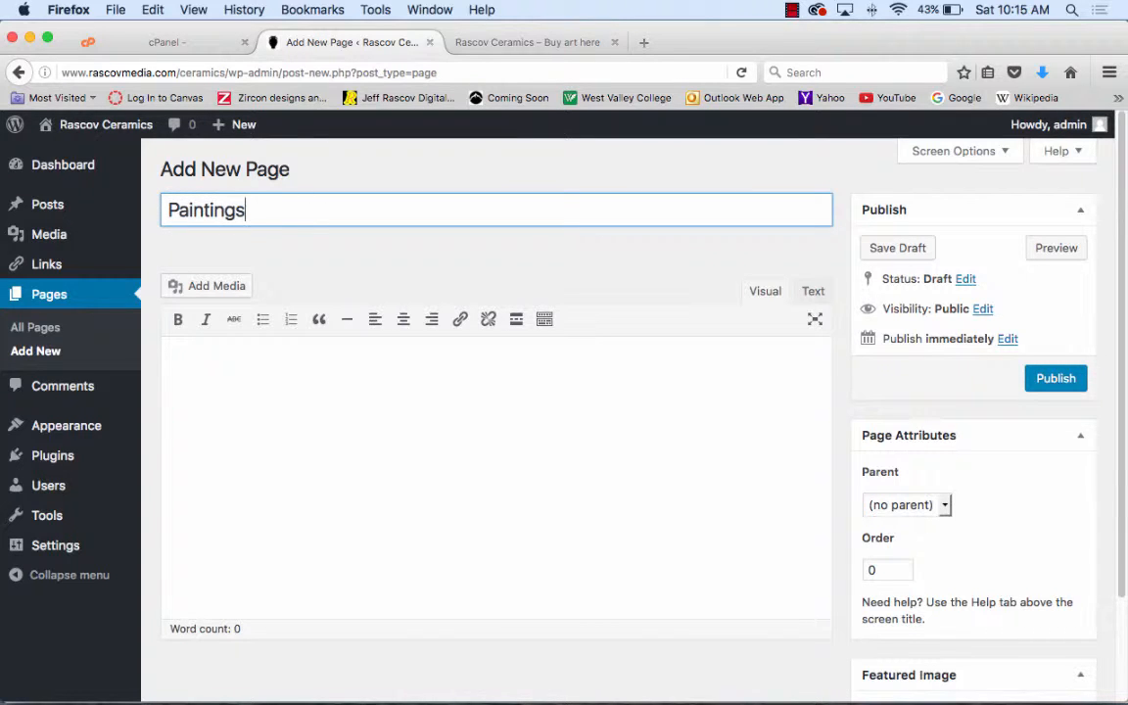
click(1053, 378)
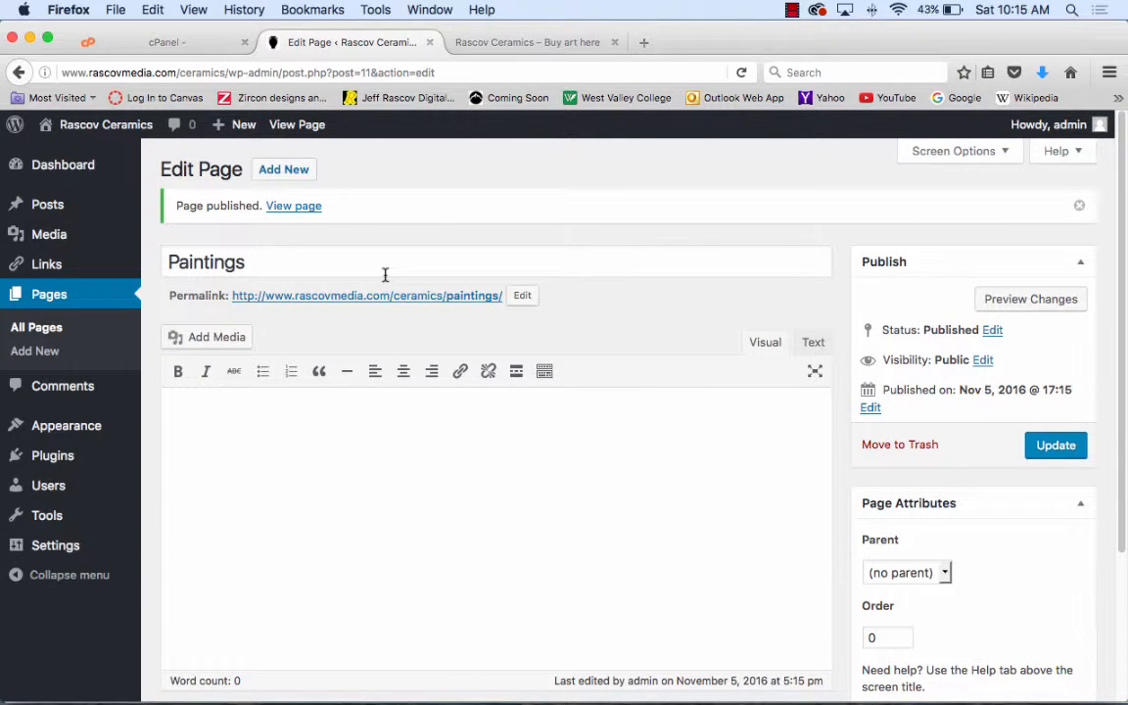
- Retitle the just-published Paintings page as "Contact" and update it
triple_click(317, 261)
text(Contact)
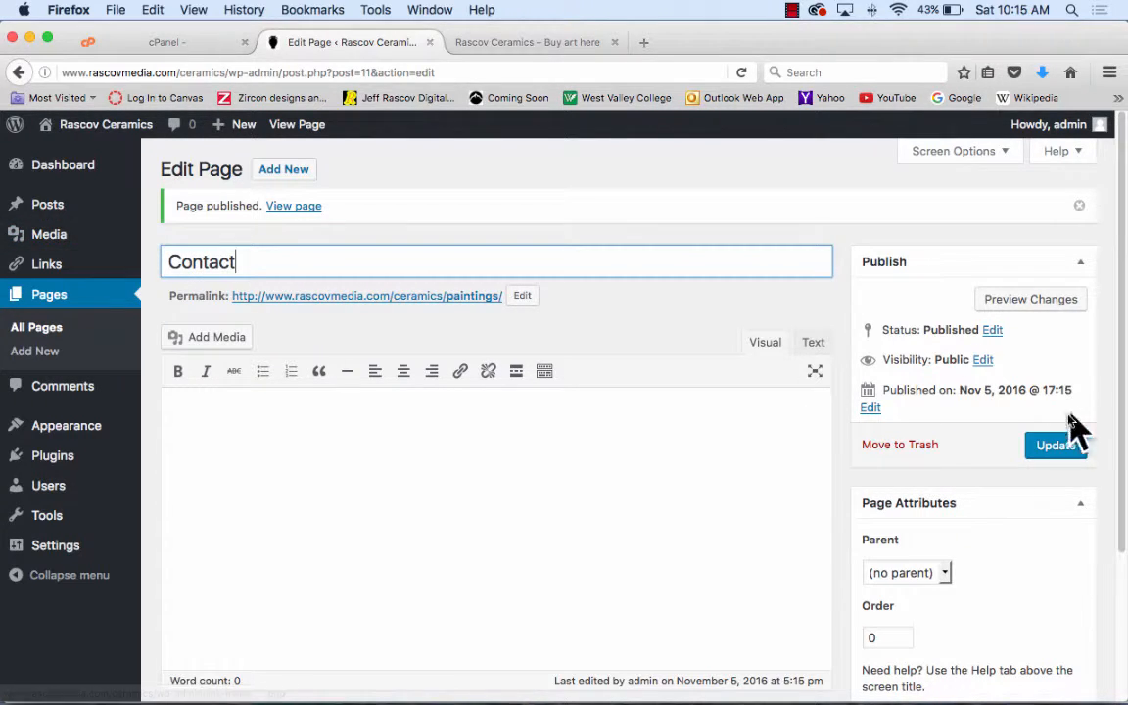
click(1058, 446)
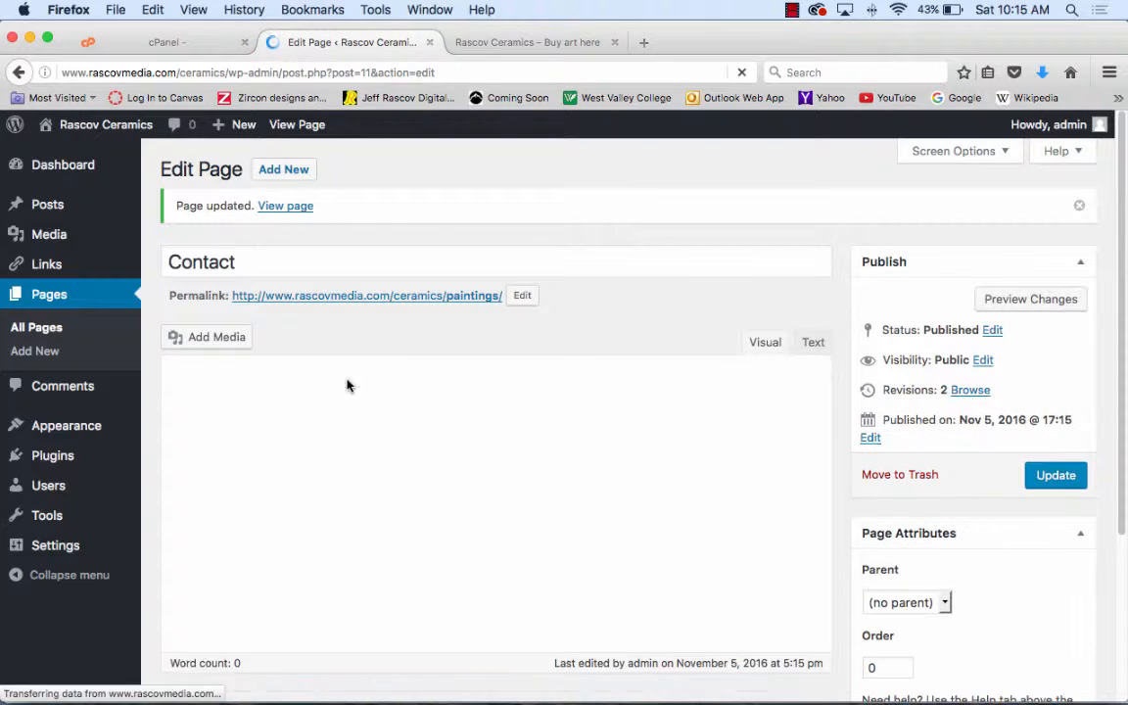
- Check the list of all pages, and publish another new page titled "Paintings" to replace the retitled one
click(29, 330)
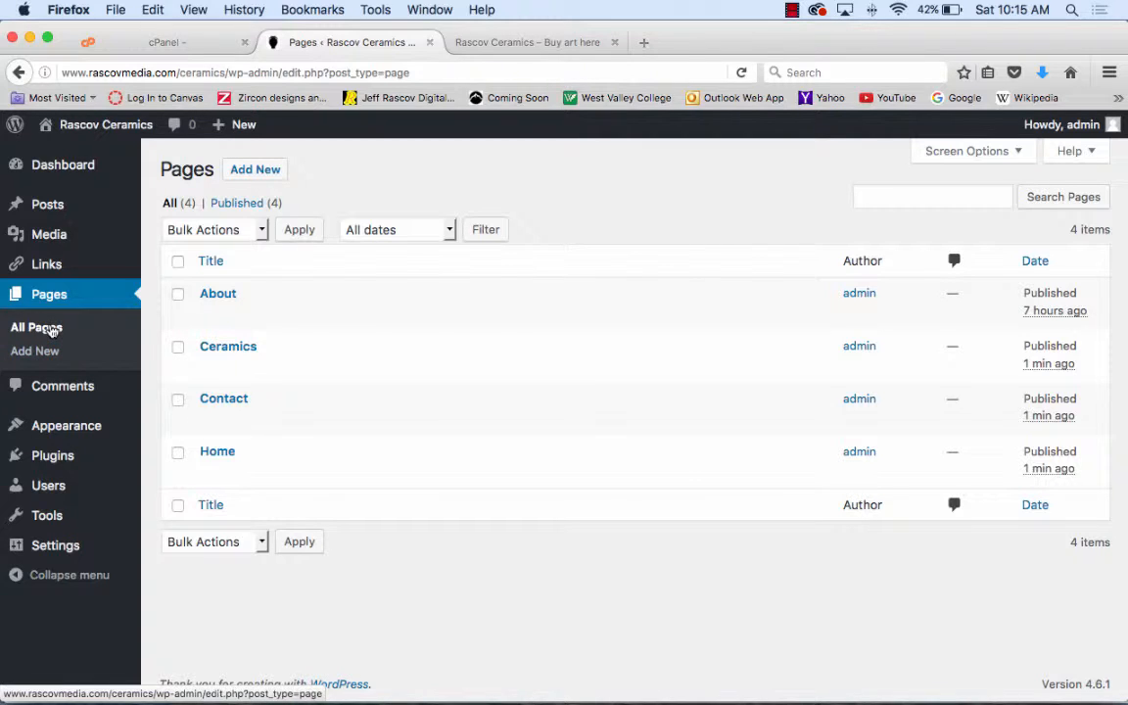
click(43, 353)
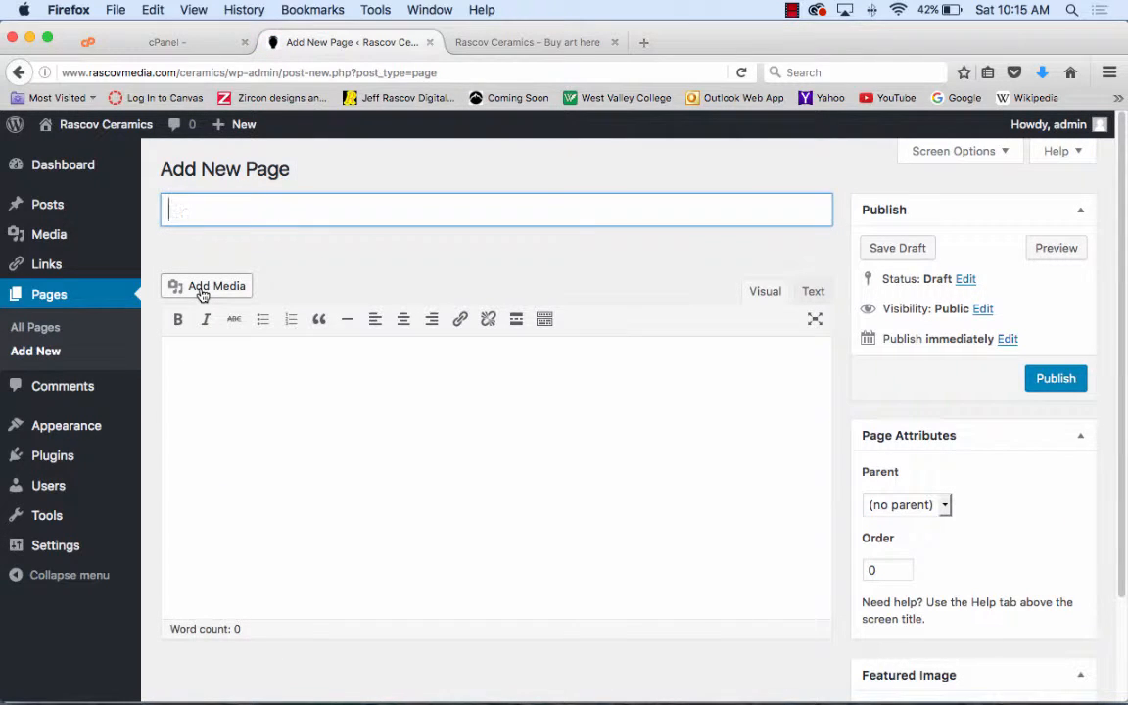
text(Paintings)
key(BackSpace)
text(s)
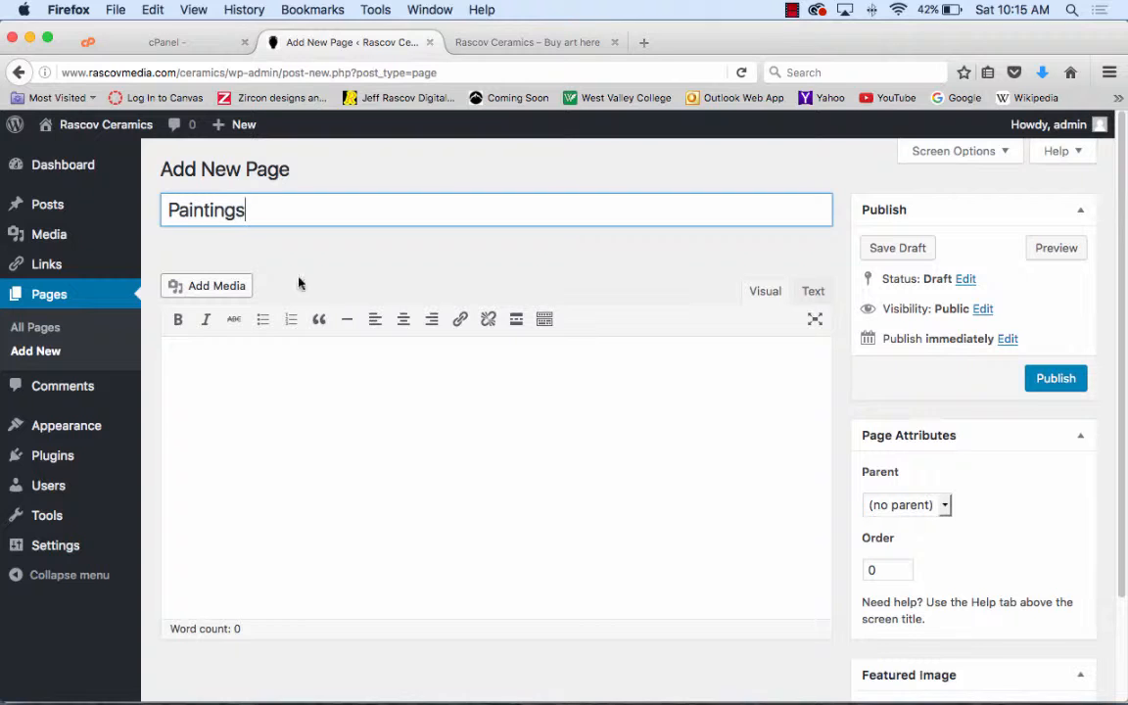
click(1054, 378)
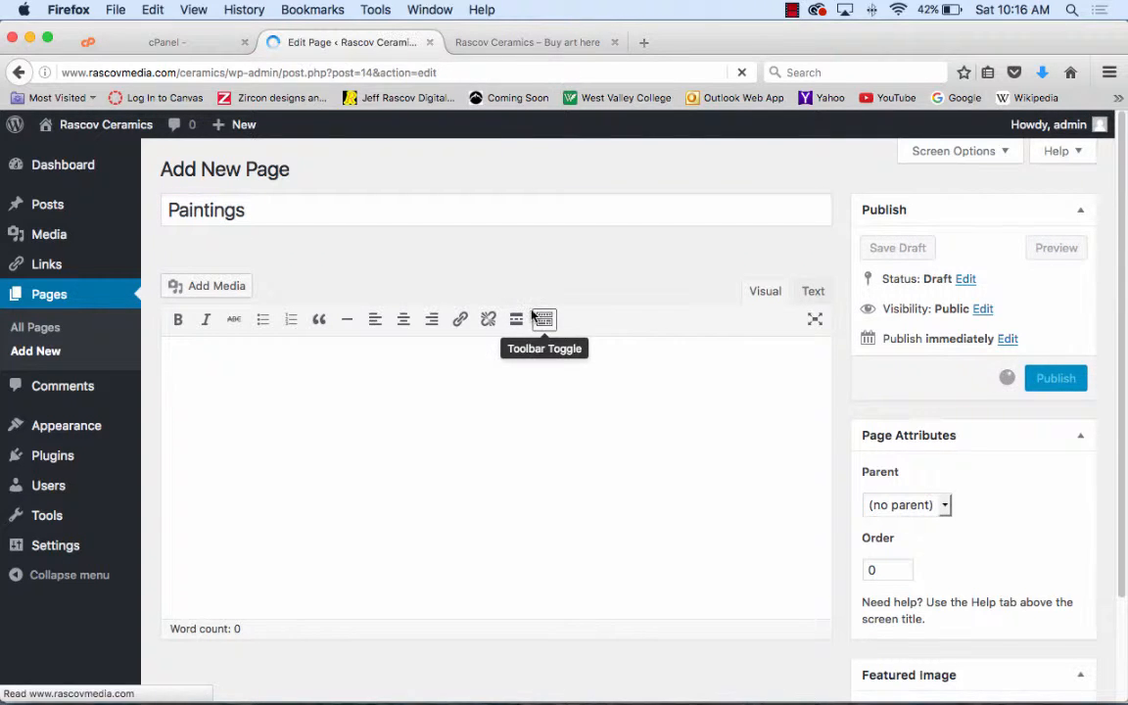
- Review the list of all the site's pages
click(52, 330)
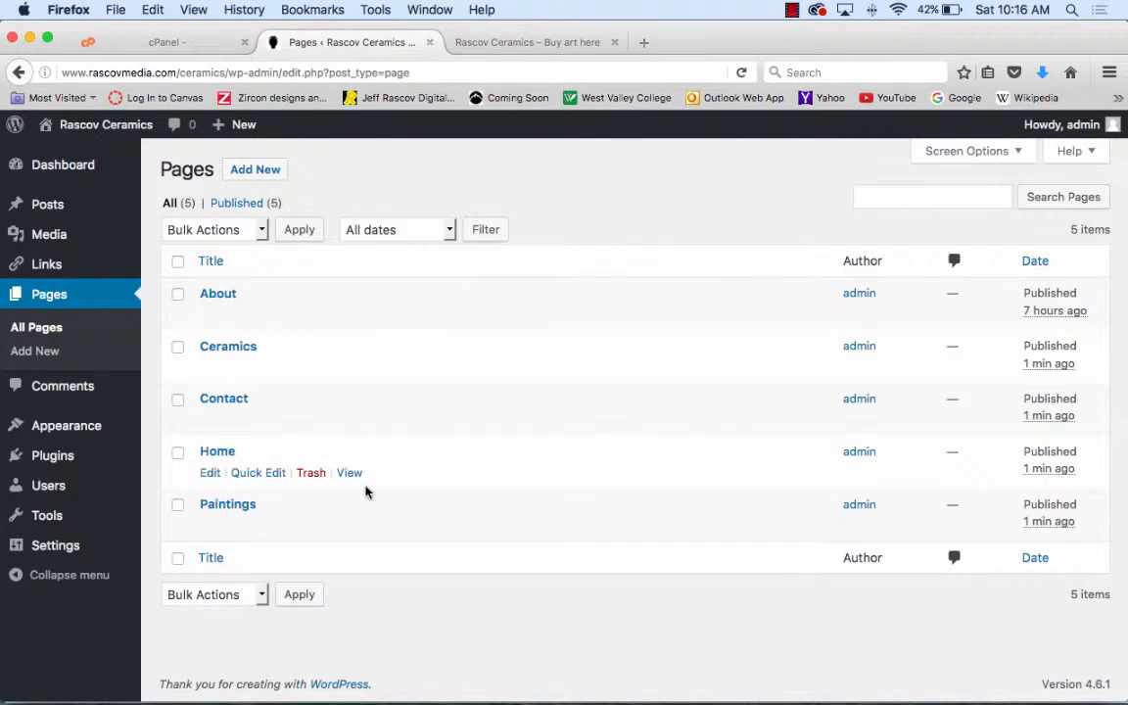
drag(450, 513, 454, 452)
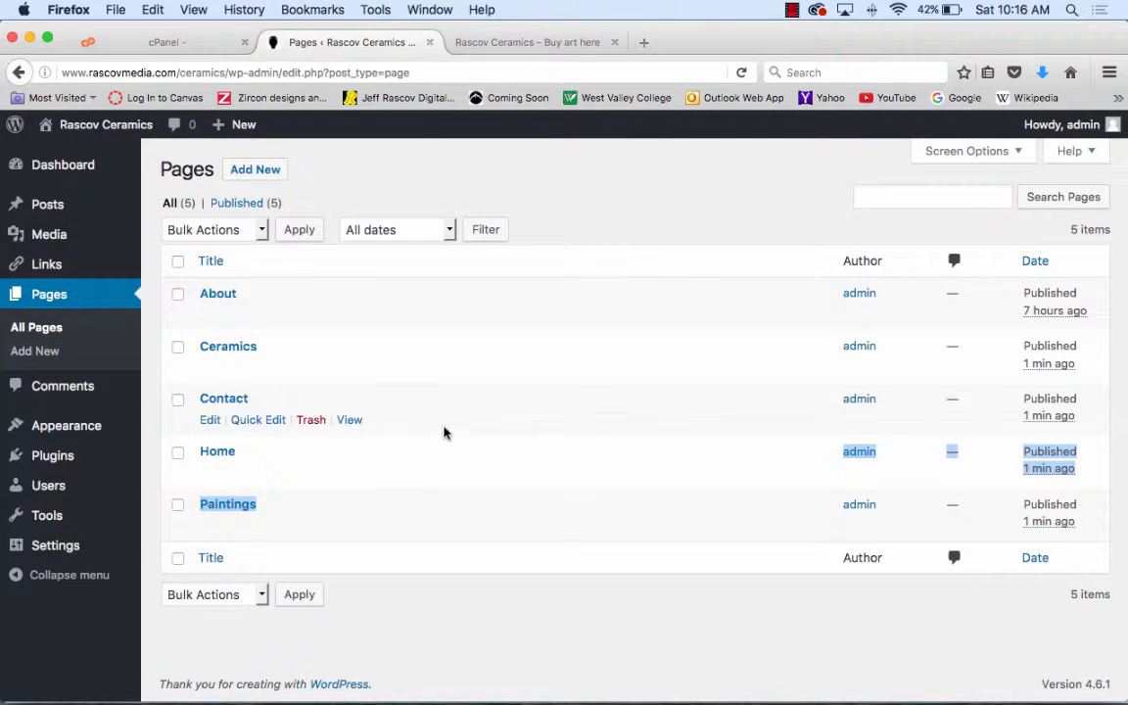
click(431, 328)
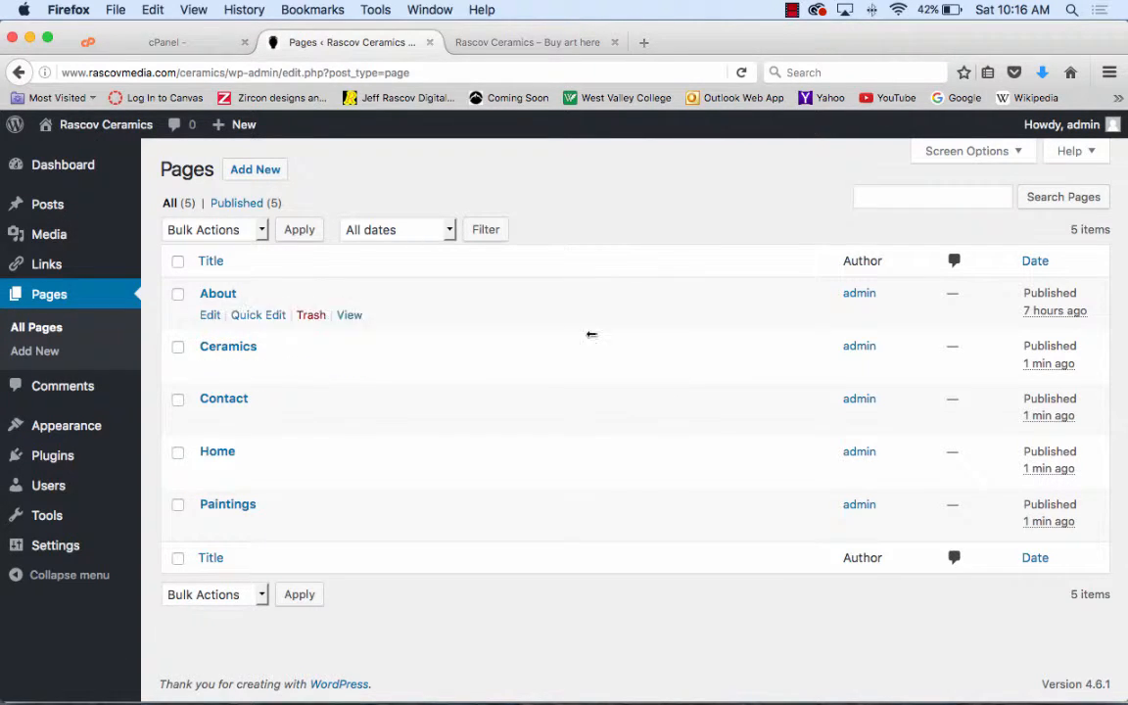
- Visit the live site's front page and examine its header area, blog post and footer for page navigation
mouse_move(89, 127)
click(64, 156)
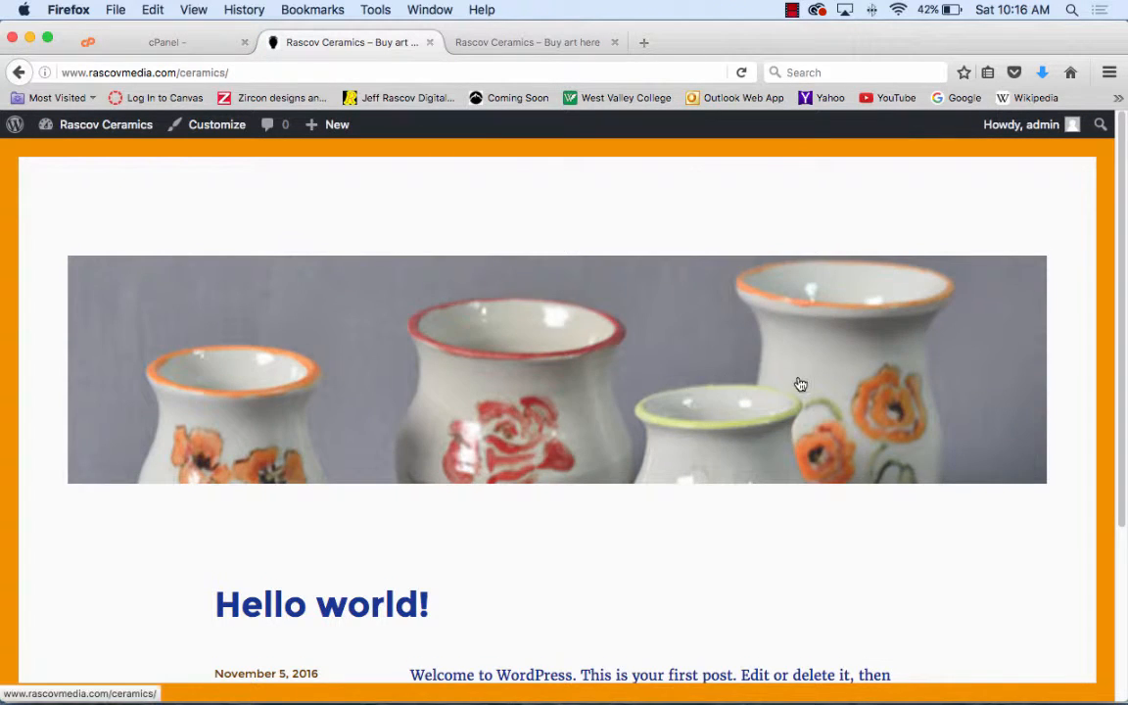
scroll(798, 384, down, 5)
scroll(798, 384, up, 5)
scroll(685, 533, down, 5)
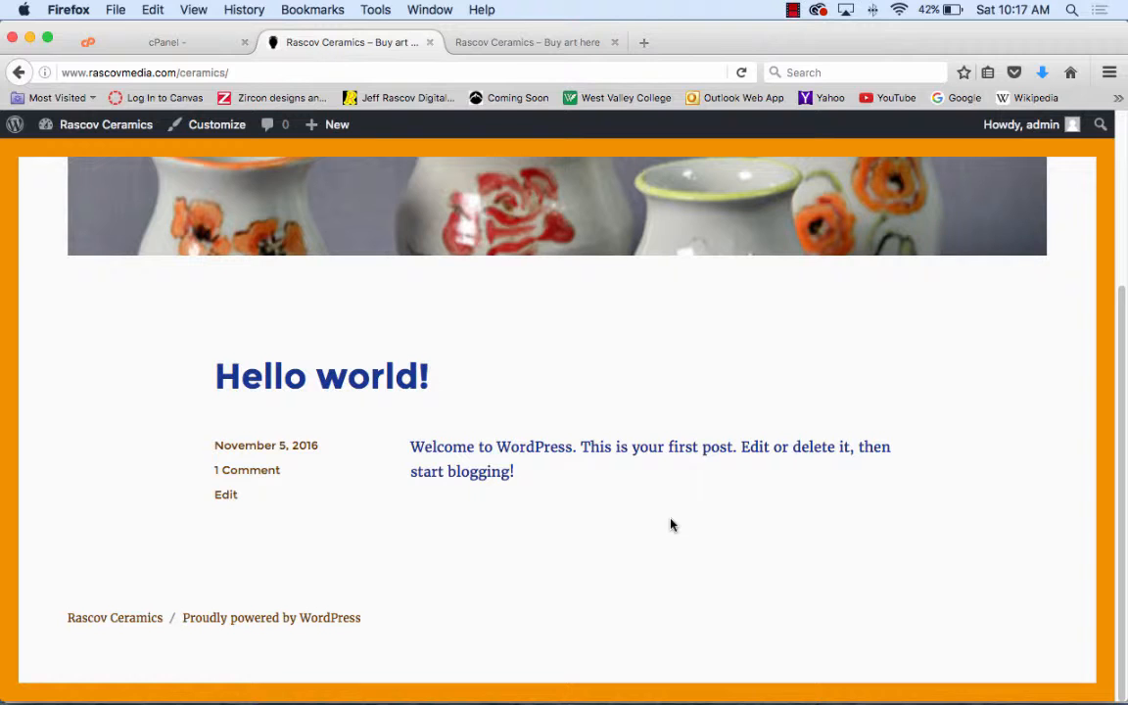
scroll(672, 525, up, 1)
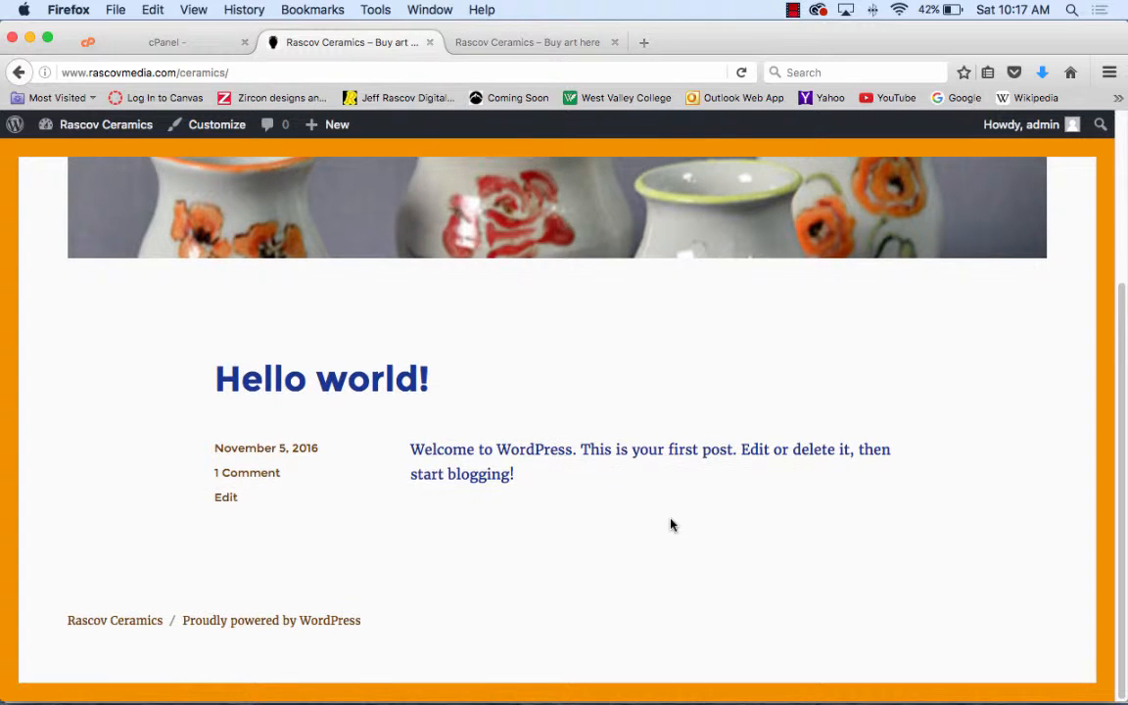
scroll(671, 526, up, 1)
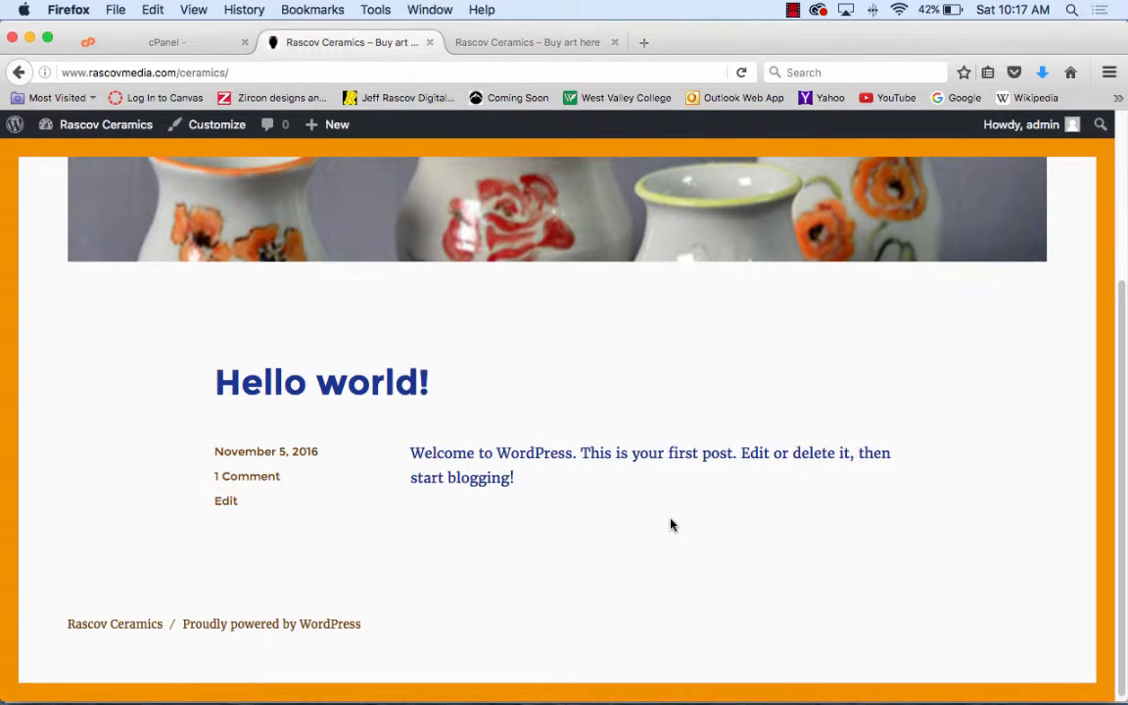
scroll(603, 514, up, 5)
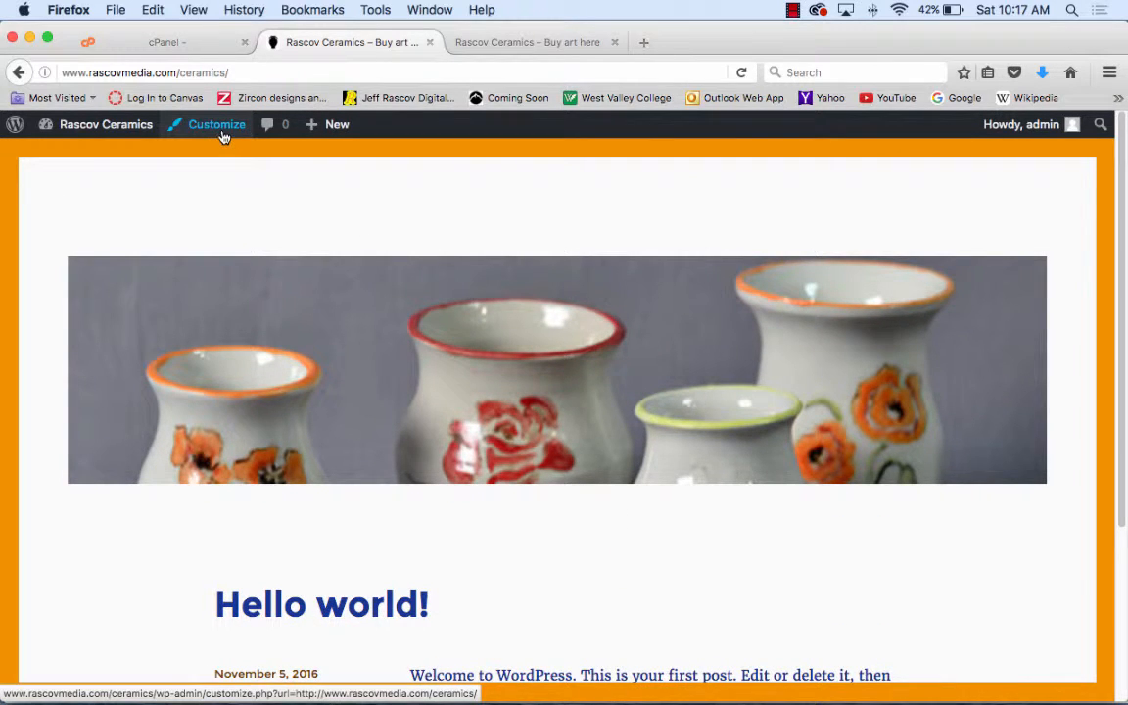
- In the site customizer, create a menu named "main menu", assign it as the Primary Menu and have new top-level pages added automatically
click(219, 126)
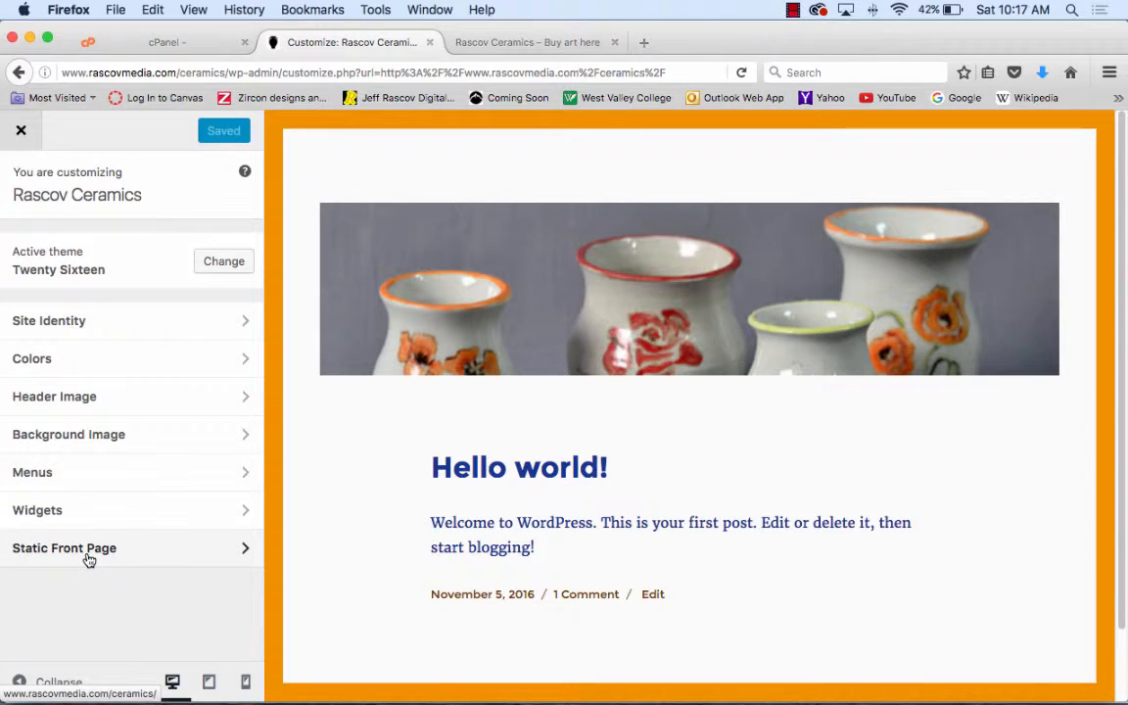
click(108, 484)
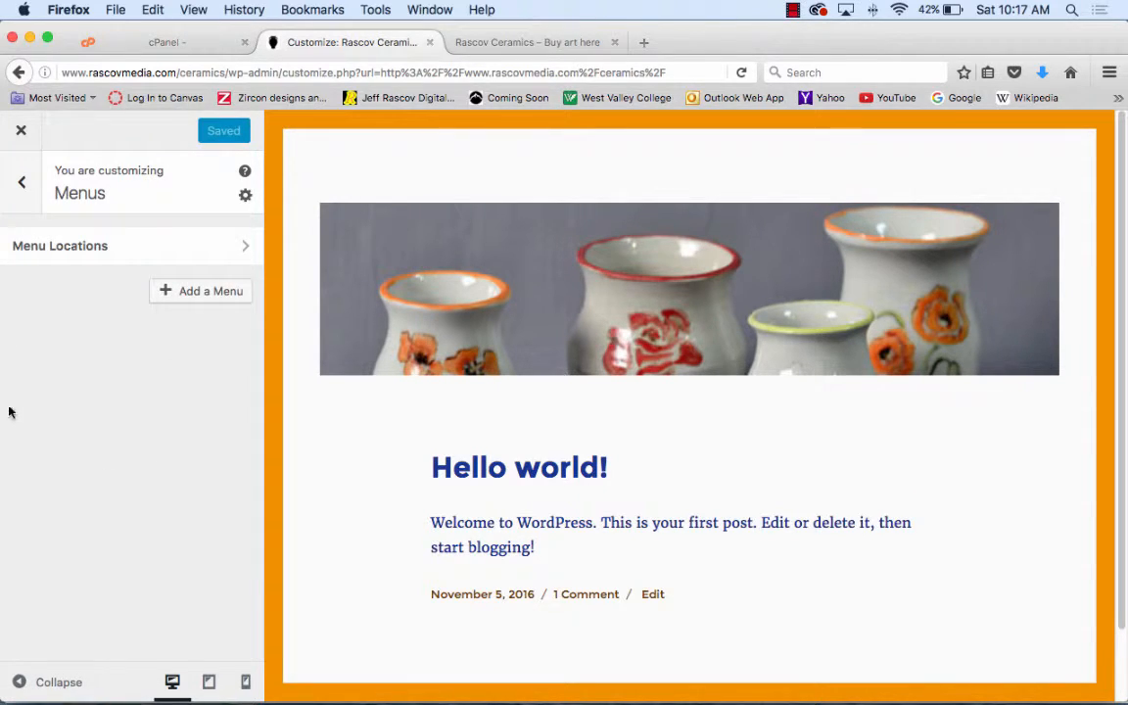
click(212, 291)
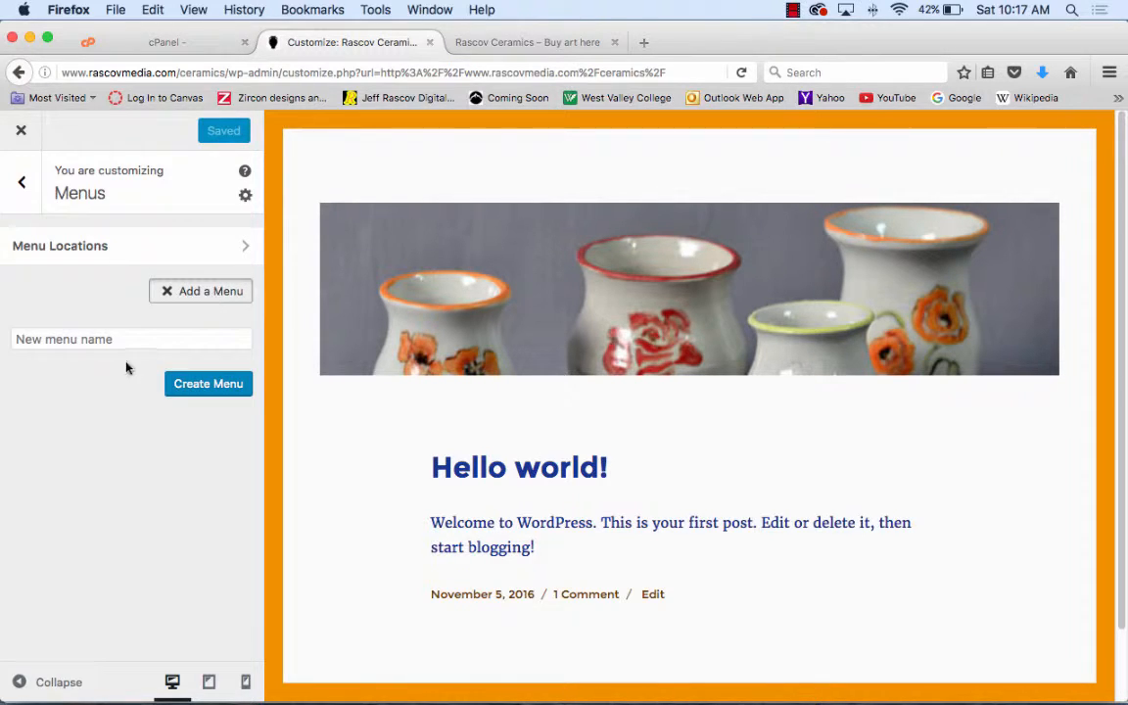
click(160, 338)
text(mai)
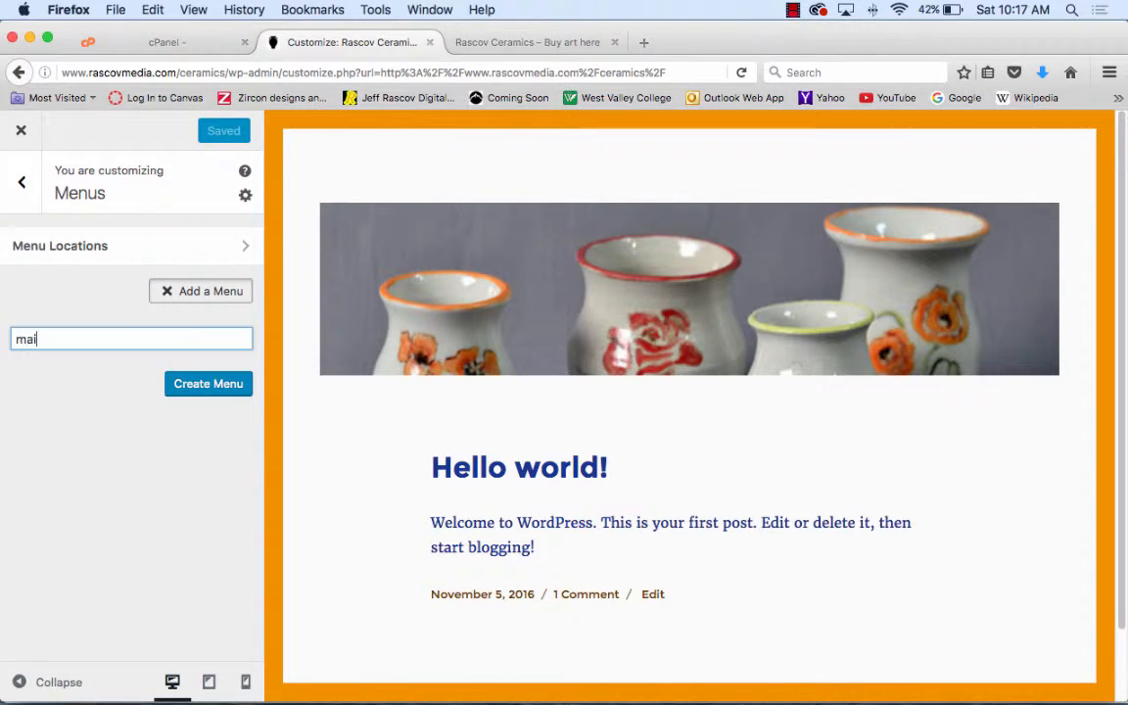
text(n menu)
click(227, 386)
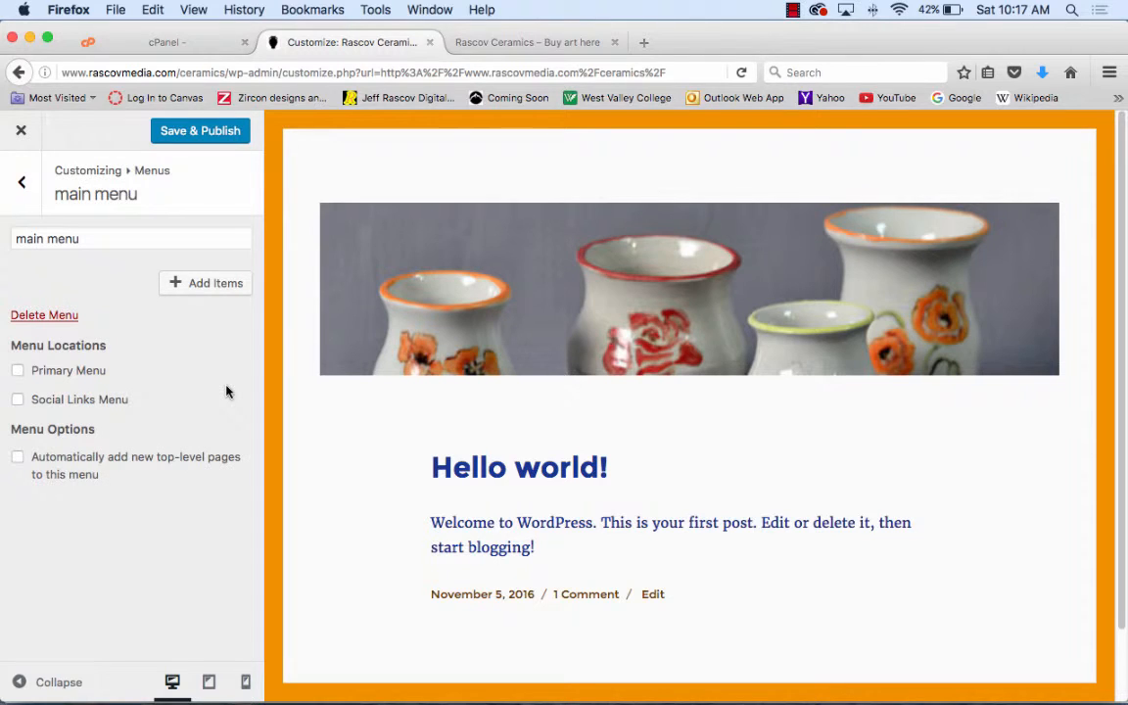
click(18, 371)
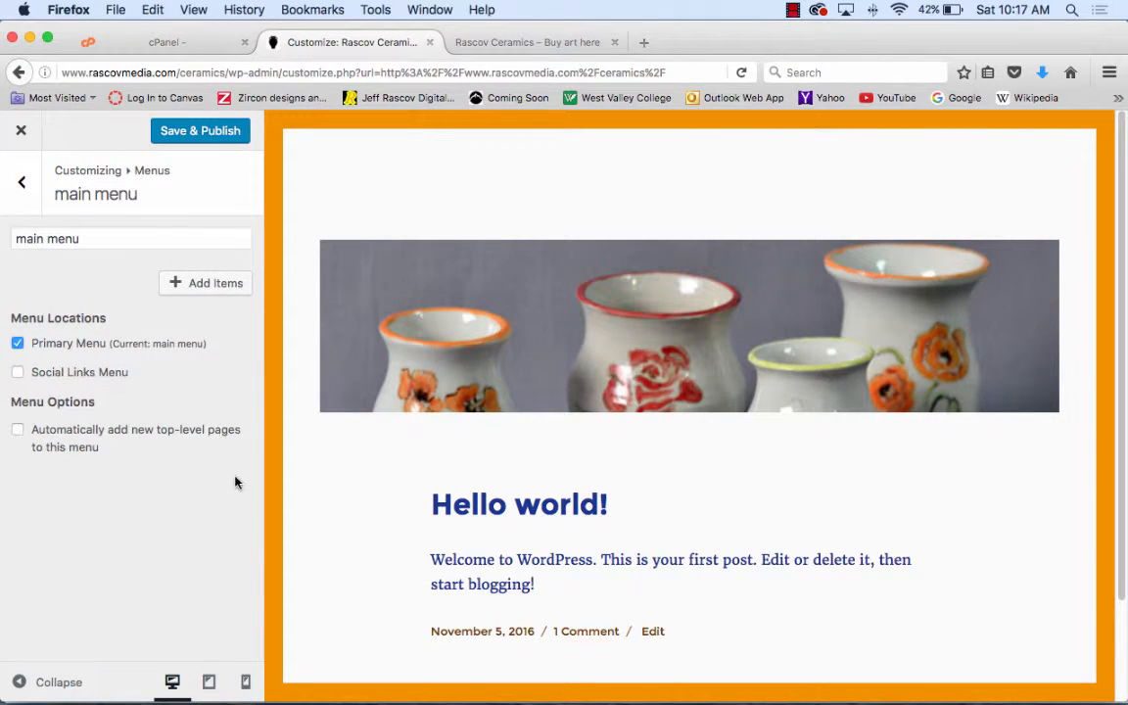
click(18, 432)
- Add the Home custom link and the Paintings, Contact, Ceramics, Home and About pages to the main menu, with the Home page added again last
click(221, 284)
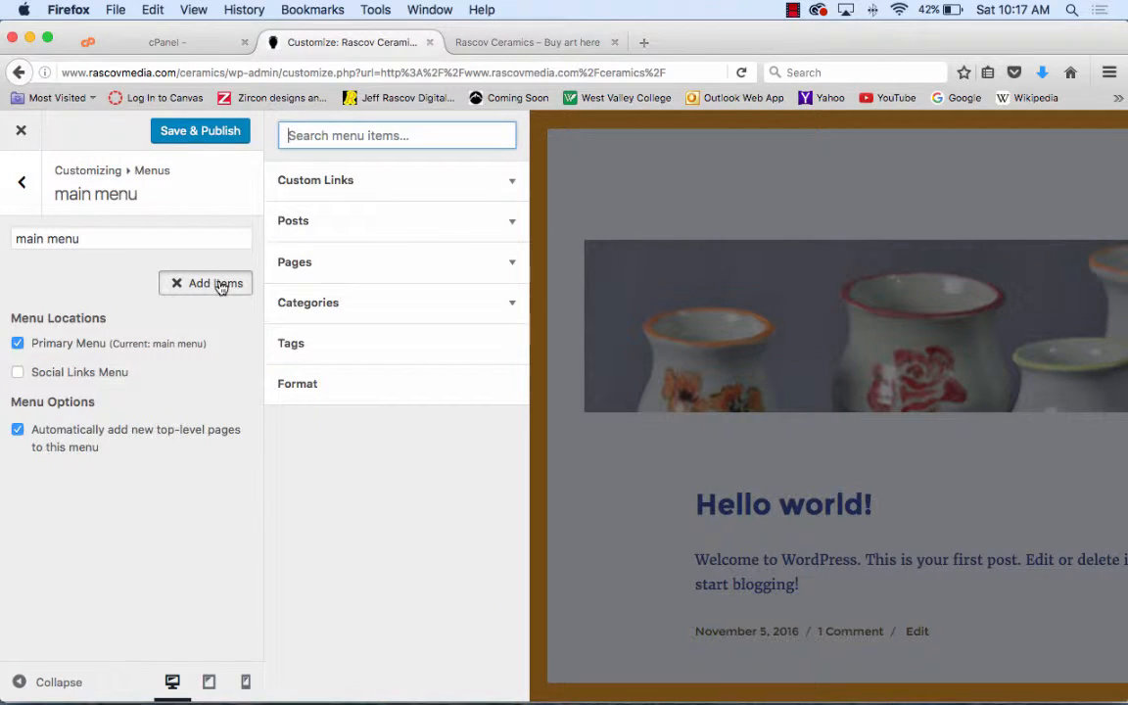
click(333, 264)
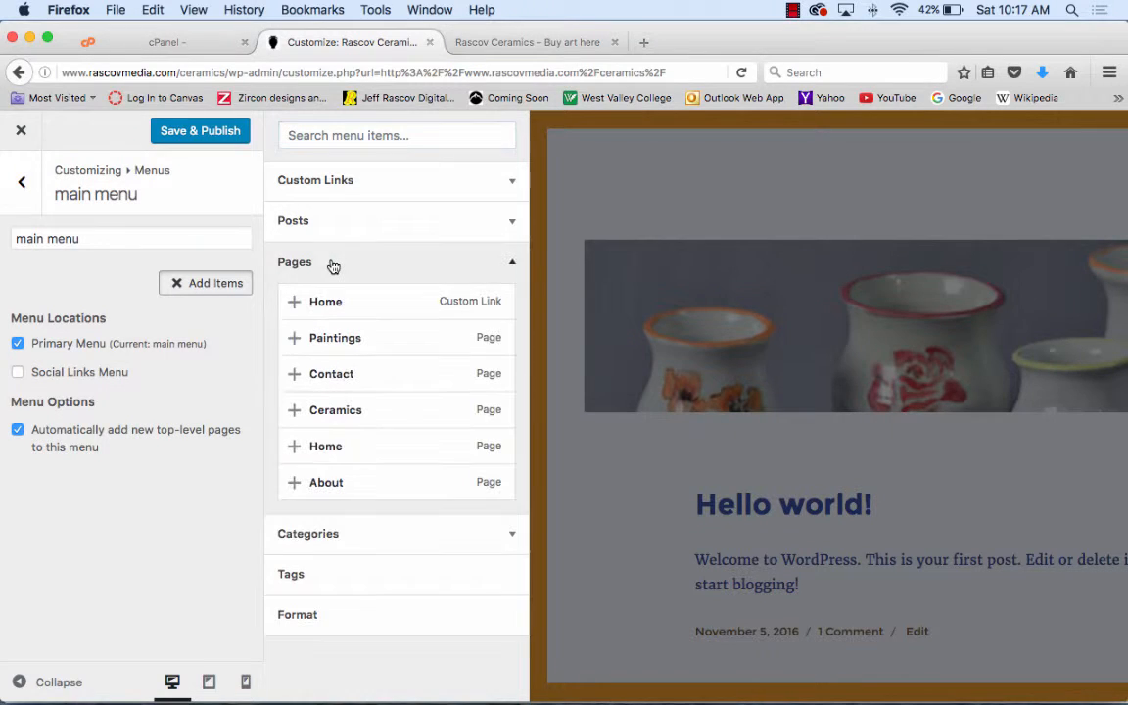
click(299, 309)
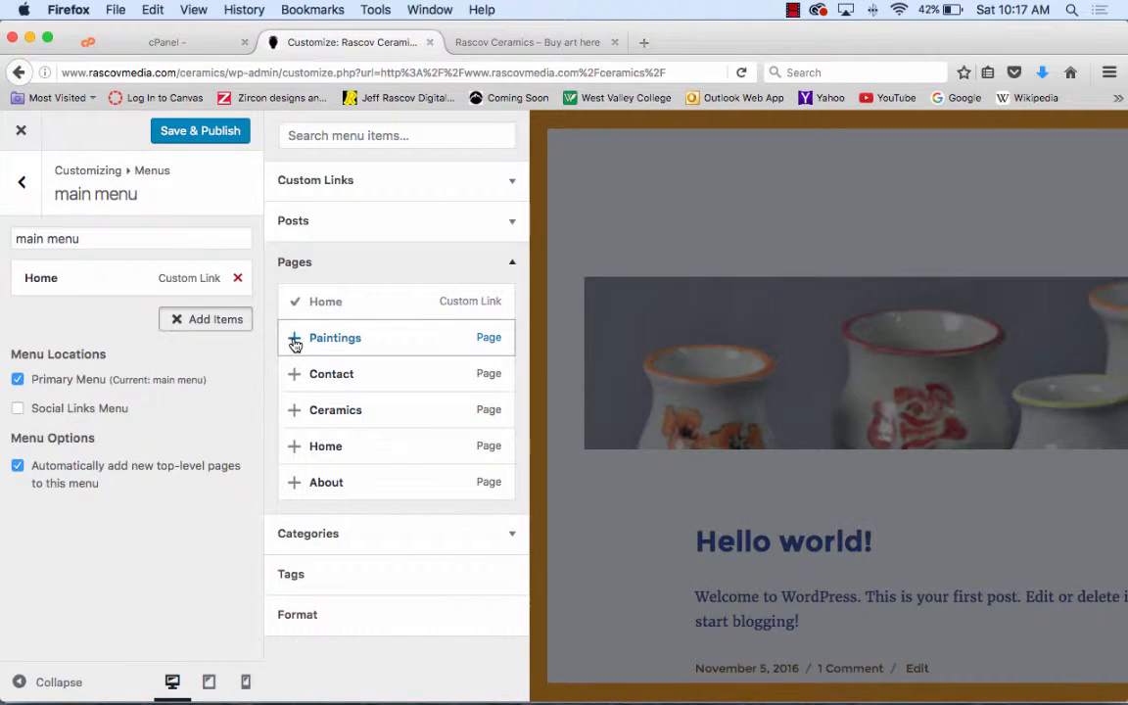
click(294, 338)
click(295, 374)
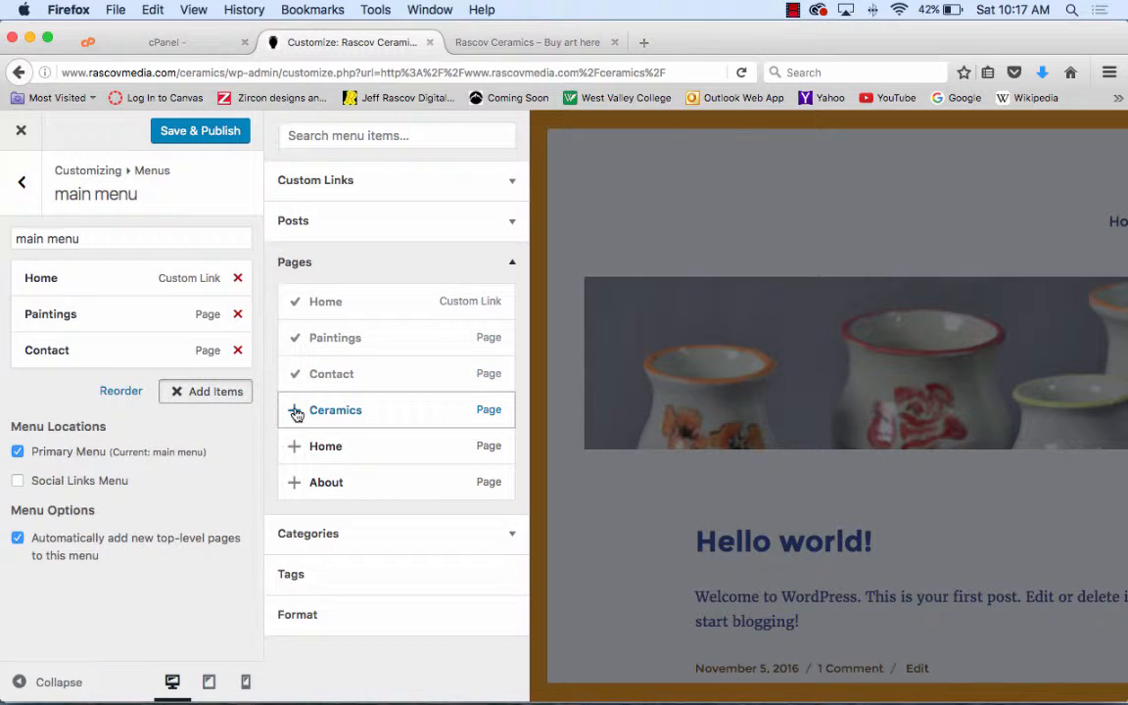
click(296, 411)
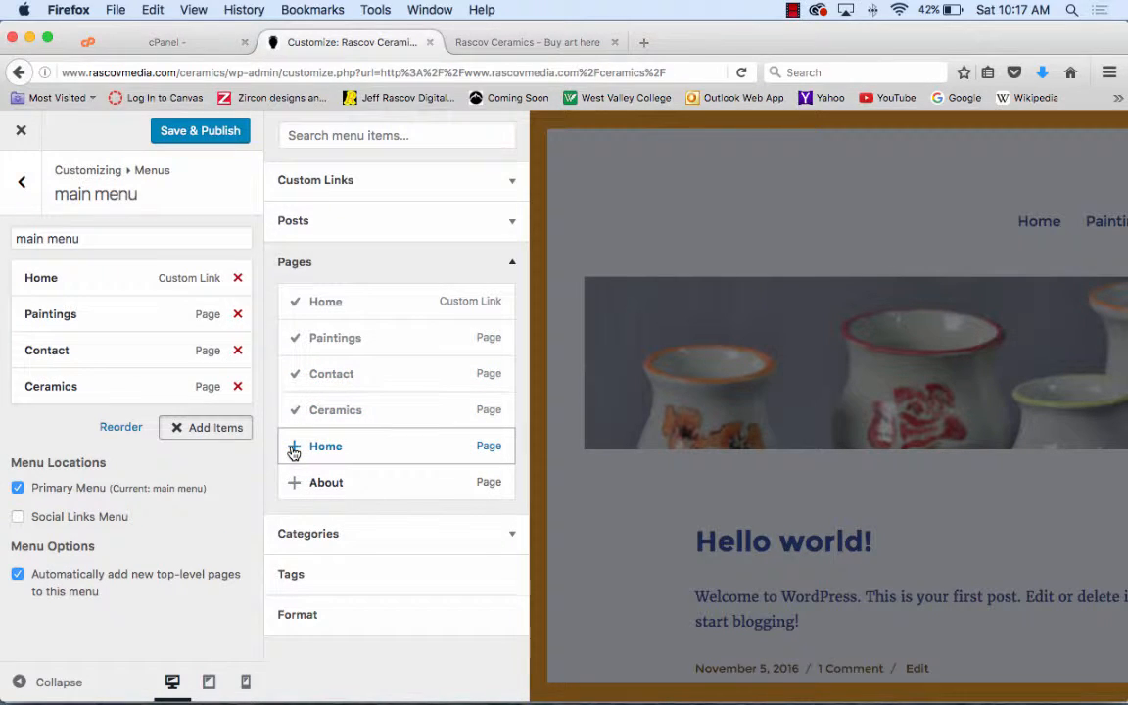
click(294, 449)
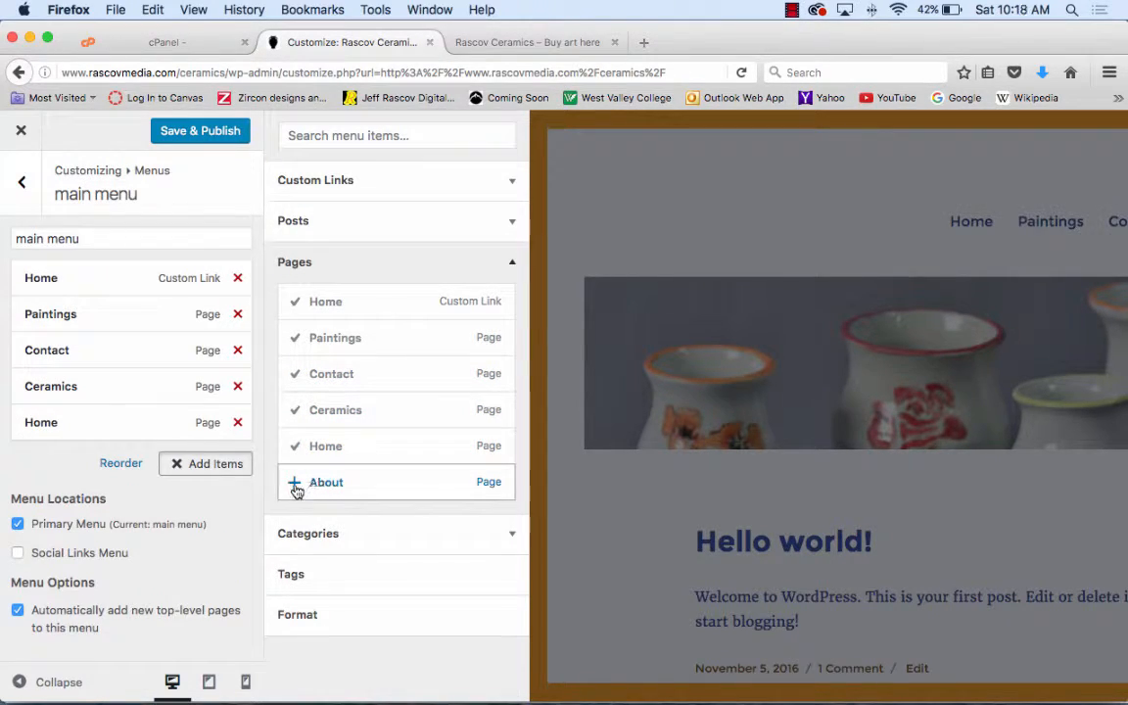
click(295, 484)
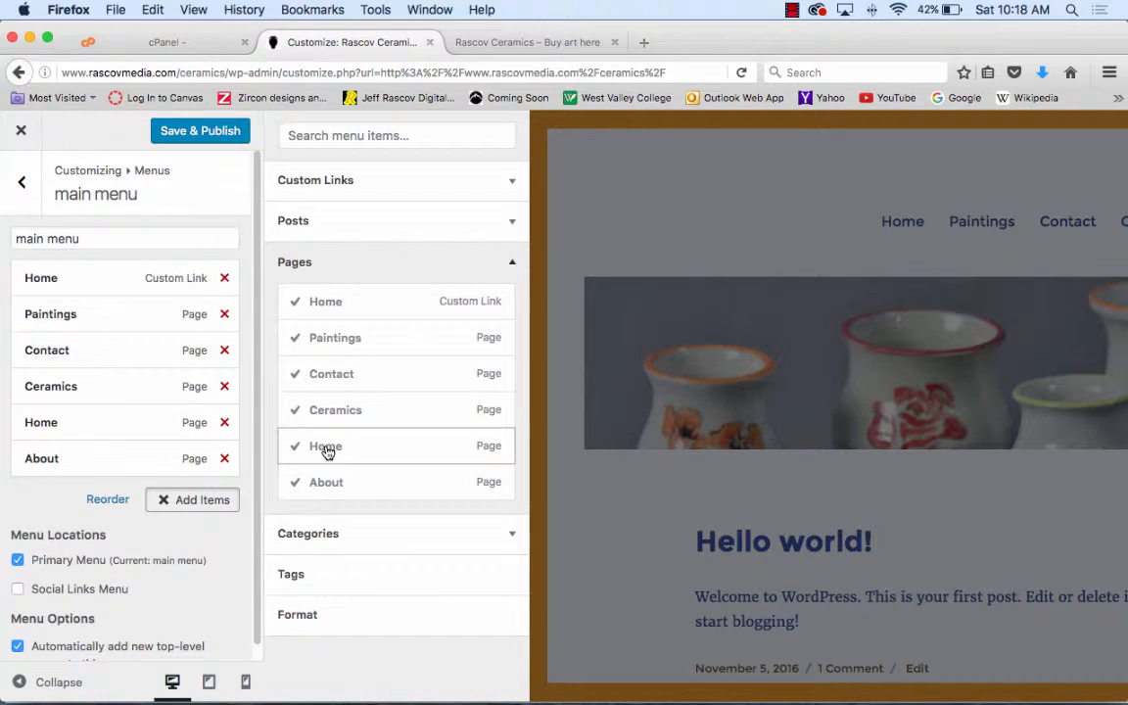
click(295, 451)
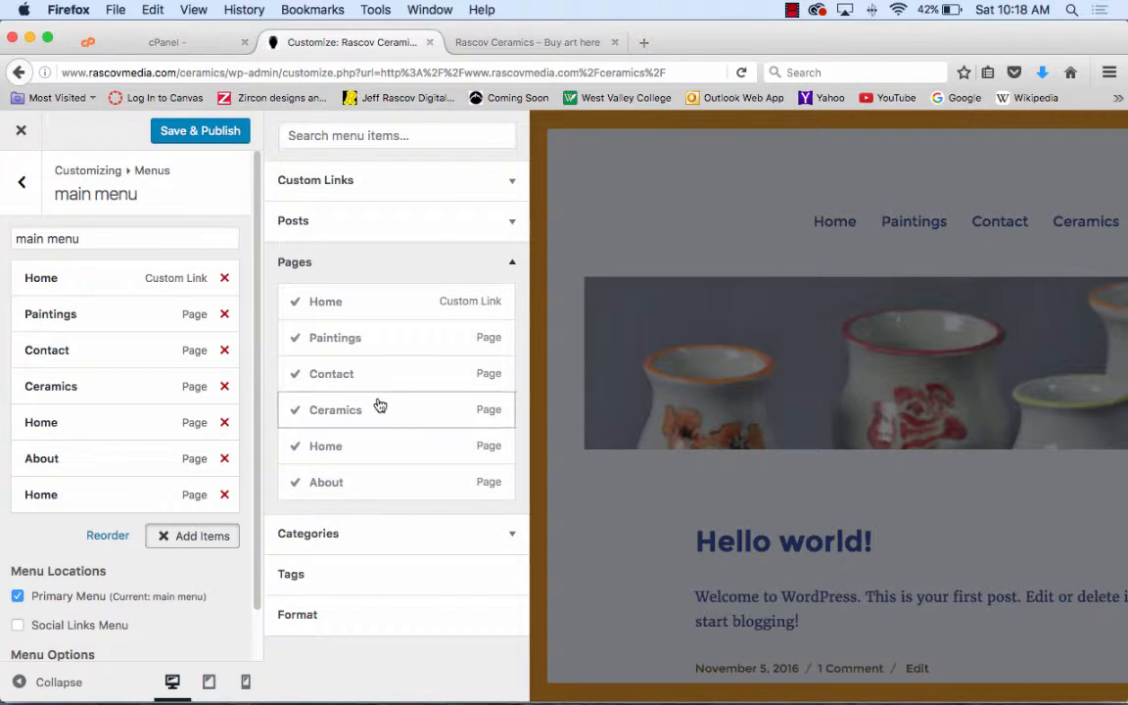
- Remove the two duplicate Home page entries from the main menu, keeping the Home custom link
click(224, 423)
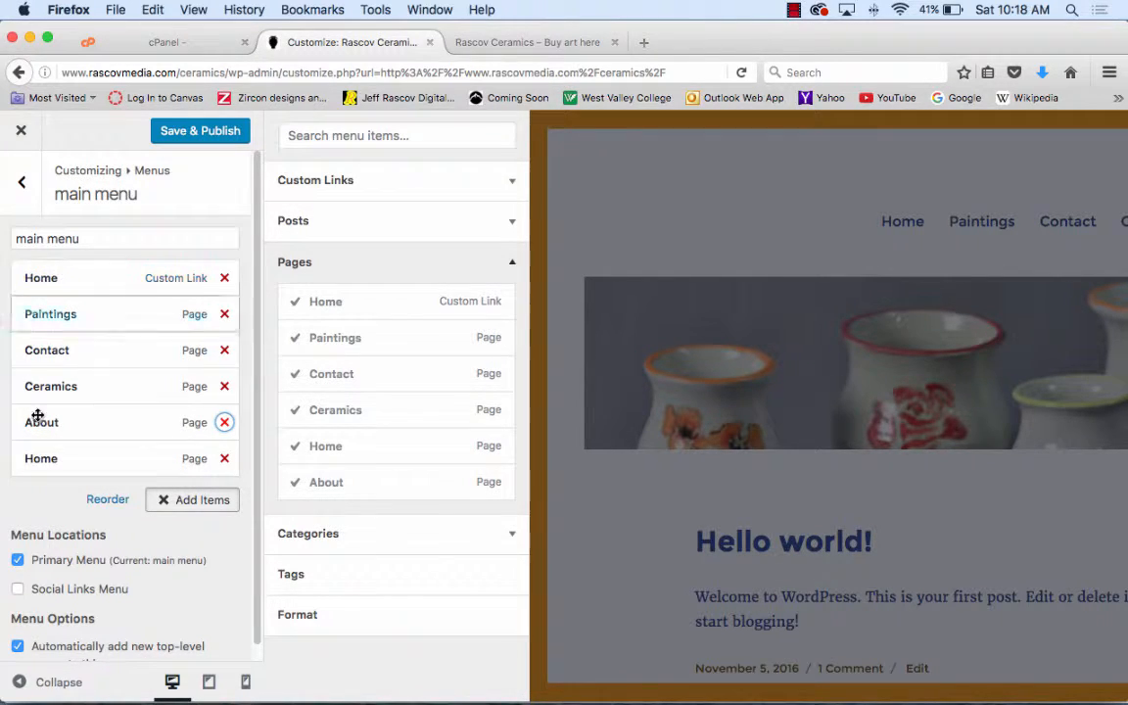
click(224, 458)
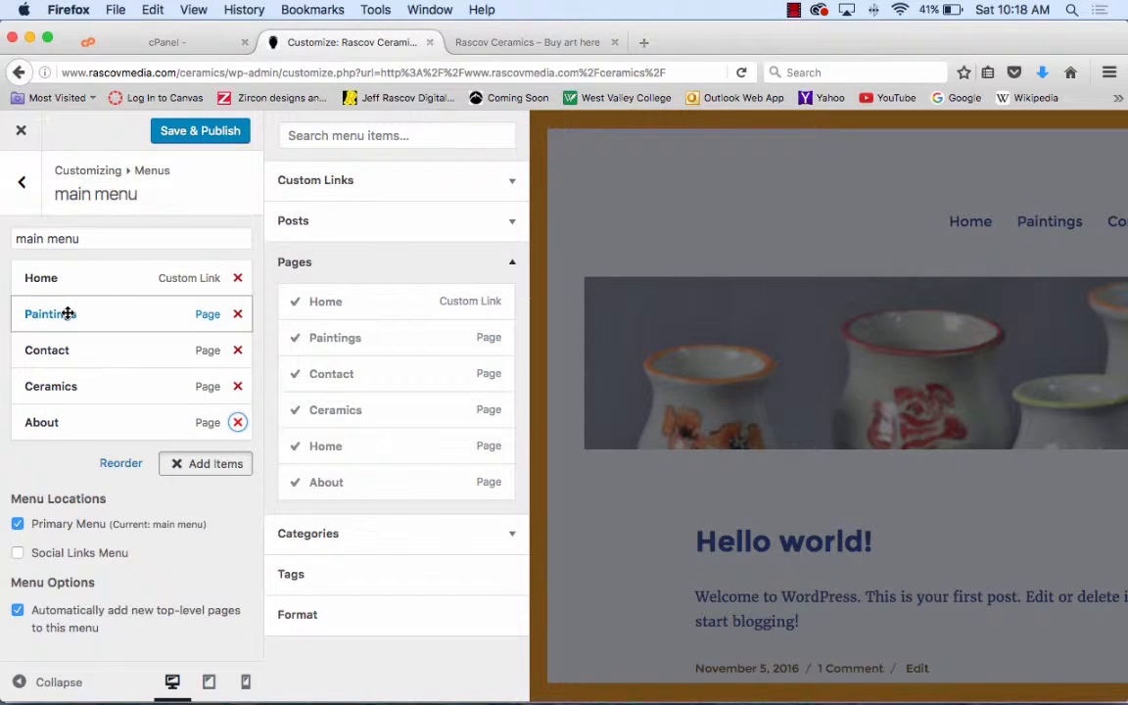
- Try rearranging the main menu by placing Ceramics above Contact, nesting it under Paintings, and moving it back below Contact as a top-level item
mouse_move(66, 360)
mouse_down()
mouse_move(68, 392)
mouse_move(56, 393)
mouse_up()
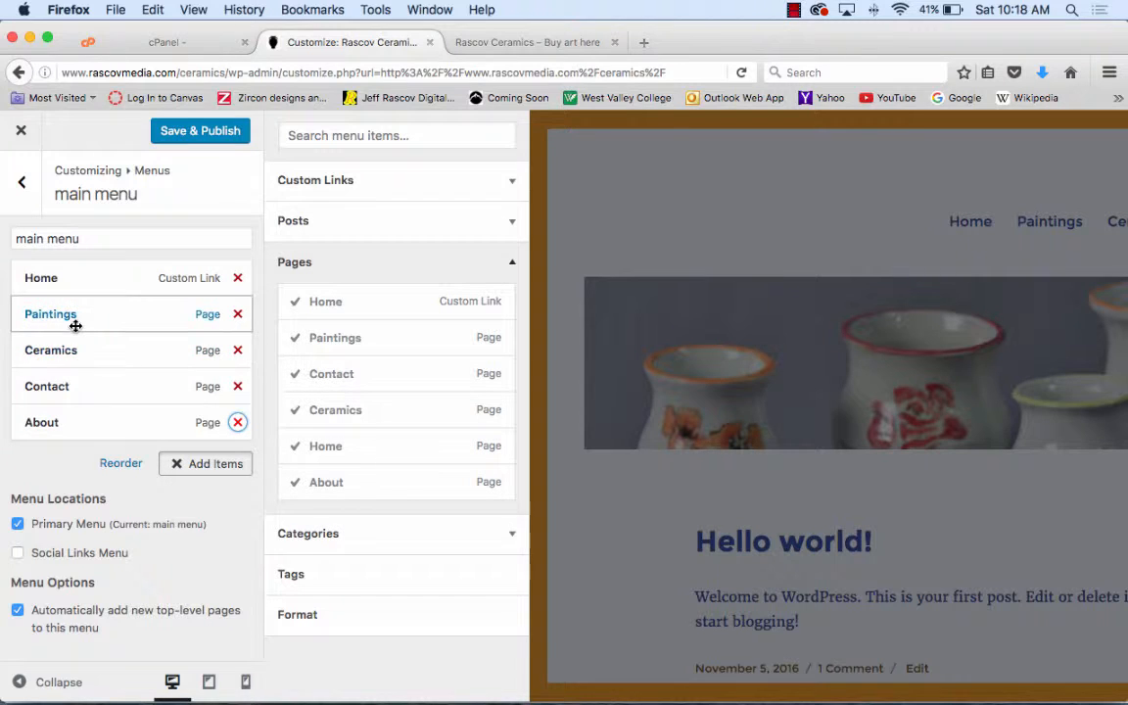
drag(83, 351, 108, 344)
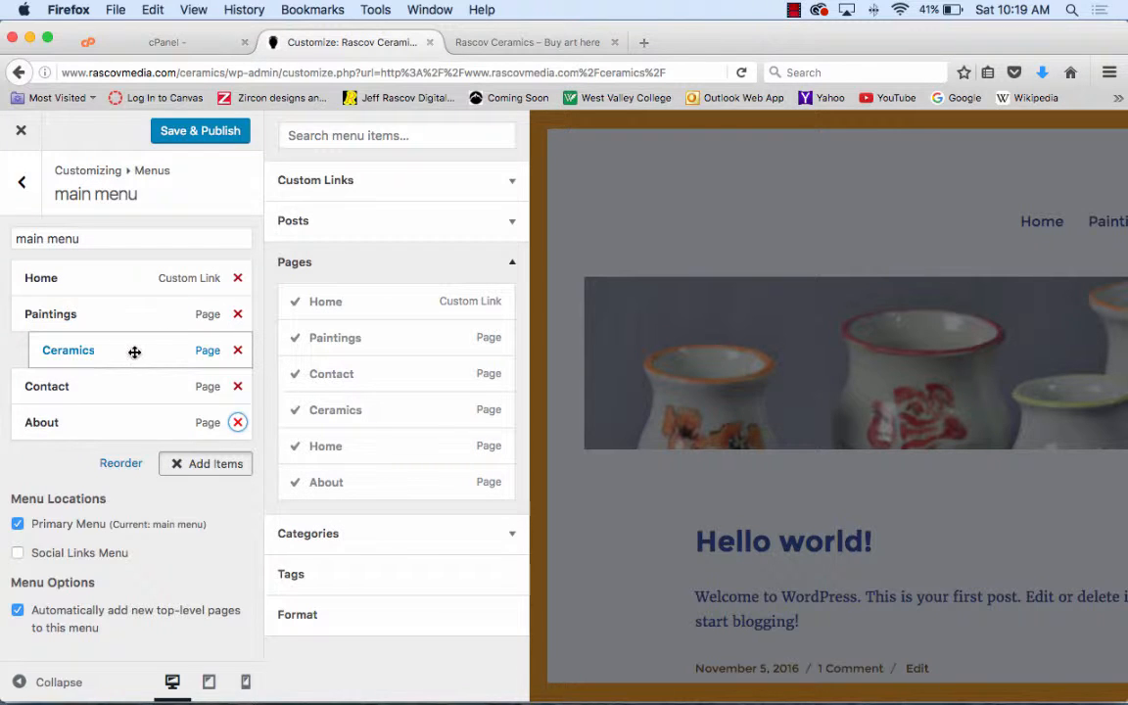
mouse_move(133, 350)
mouse_down()
mouse_move(114, 368)
mouse_move(115, 420)
mouse_move(75, 436)
mouse_move(66, 421)
mouse_move(84, 330)
mouse_move(93, 345)
mouse_move(55, 335)
mouse_move(74, 388)
mouse_move(56, 418)
mouse_move(45, 335)
mouse_move(90, 421)
mouse_move(48, 423)
mouse_up()
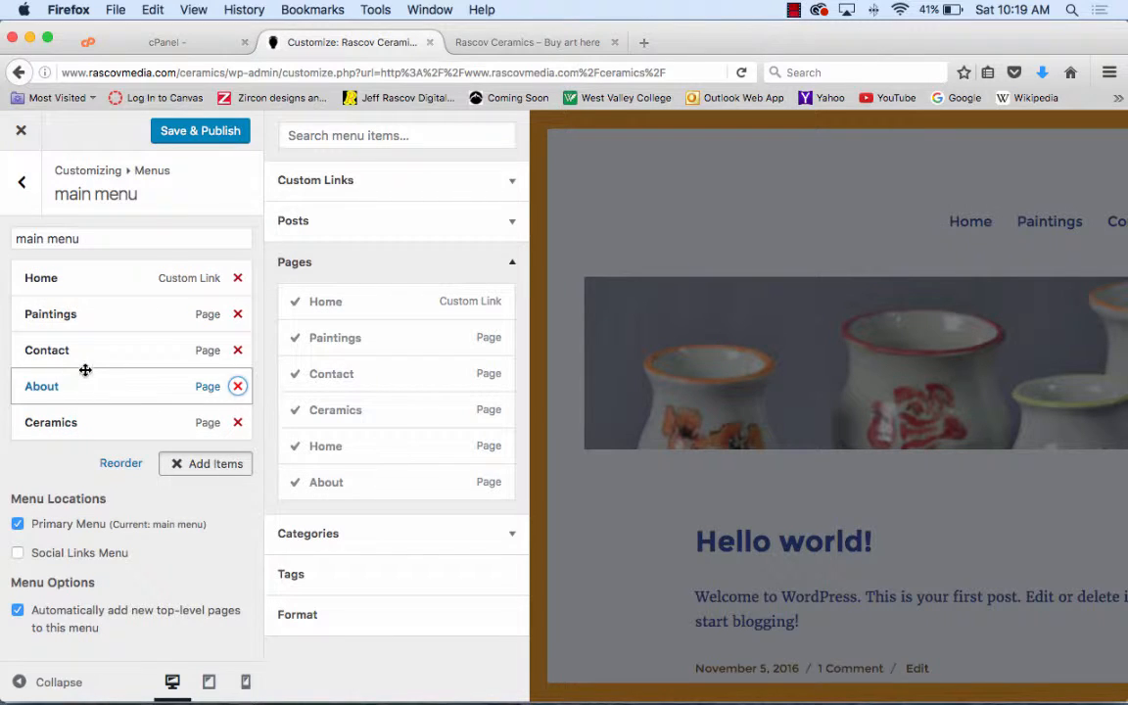
drag(74, 383, 86, 423)
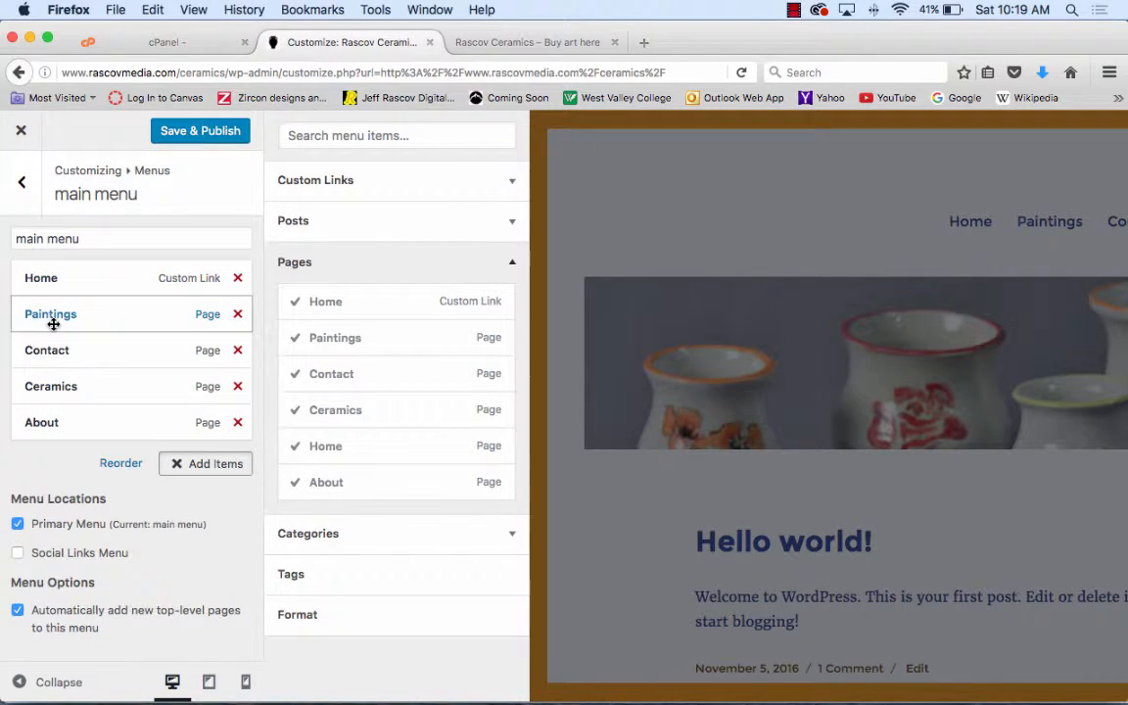
- Move Contact to the end of the main menu, after About, and return to the customizer's overview
drag(56, 360, 61, 395)
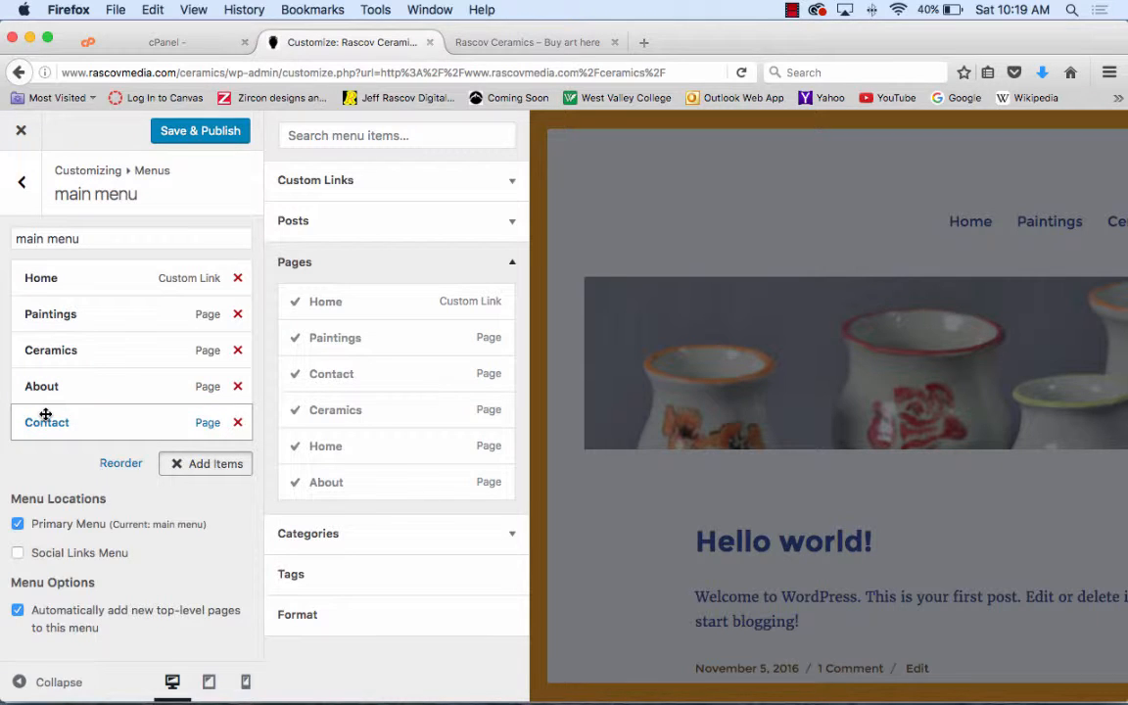
click(22, 186)
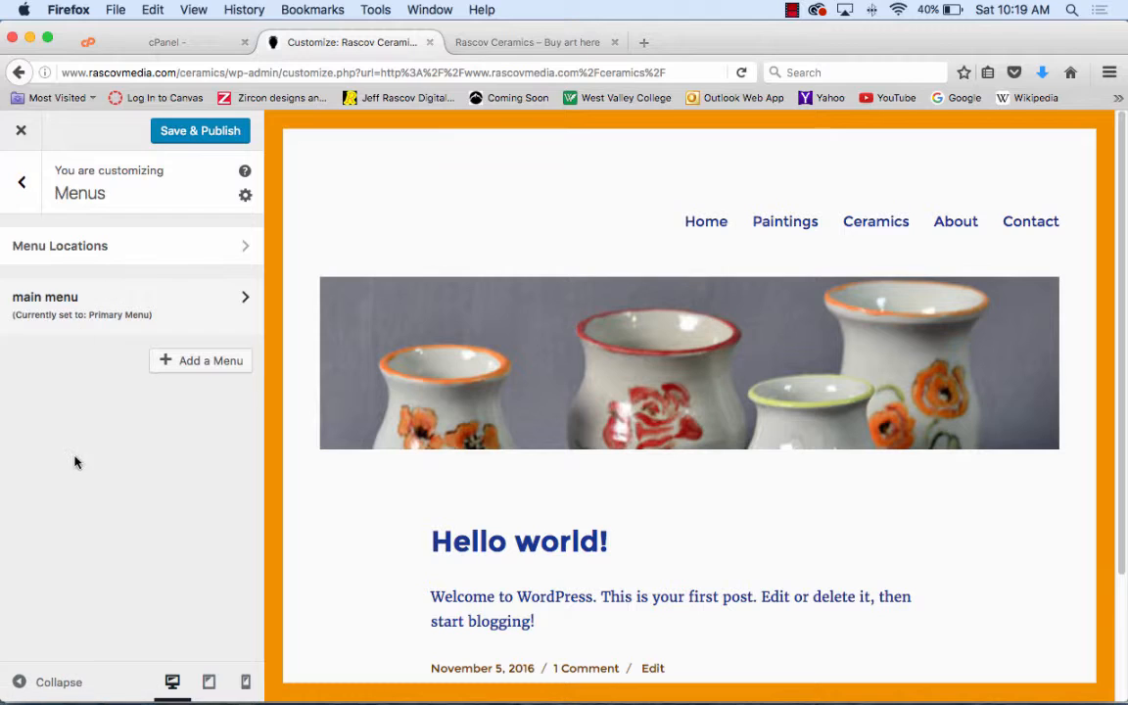
click(24, 186)
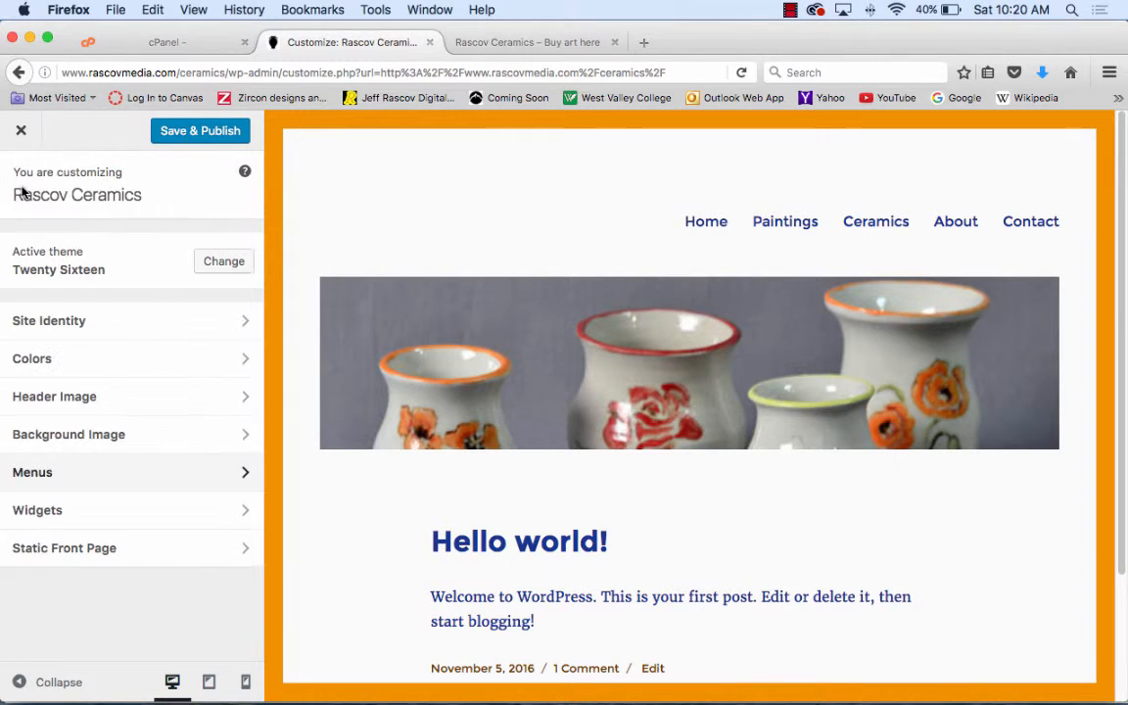
- Set the front page to display a static page, choose Home as that page, and save and publish the changes
click(86, 551)
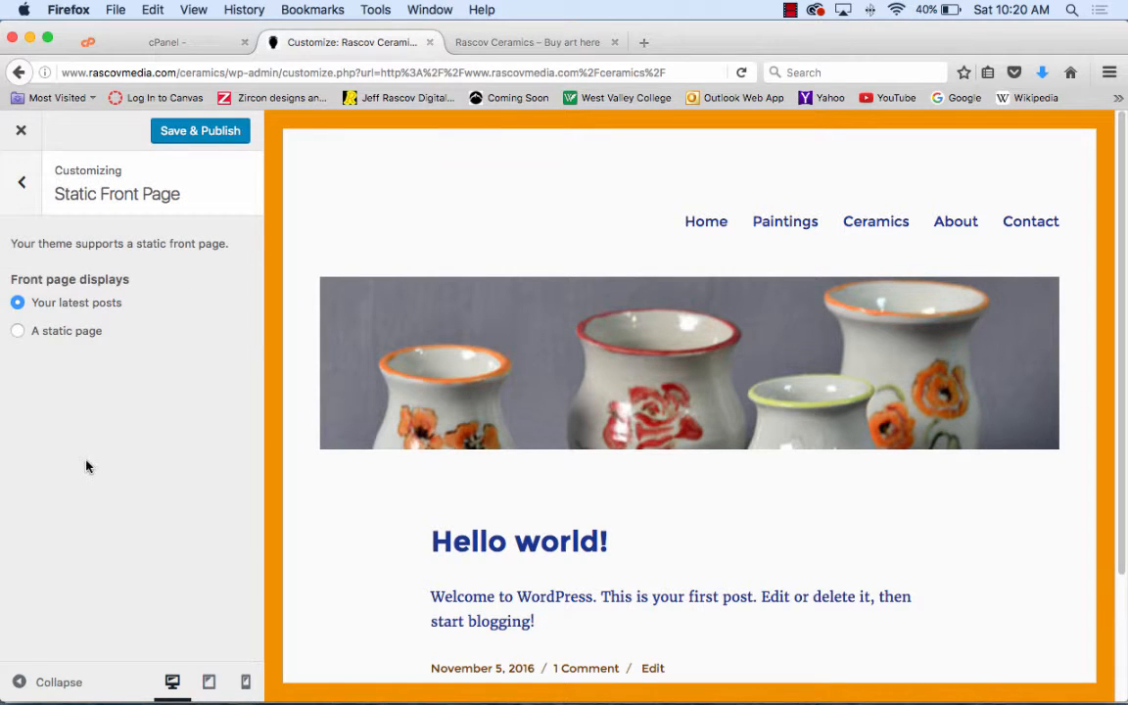
click(81, 334)
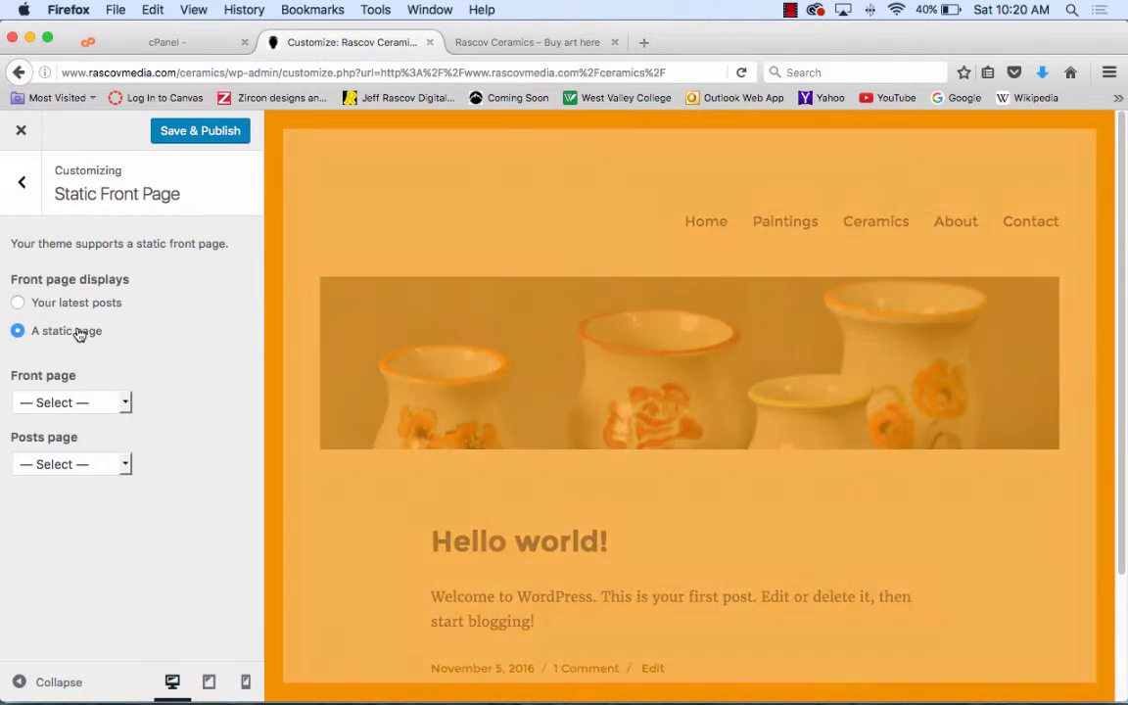
click(127, 404)
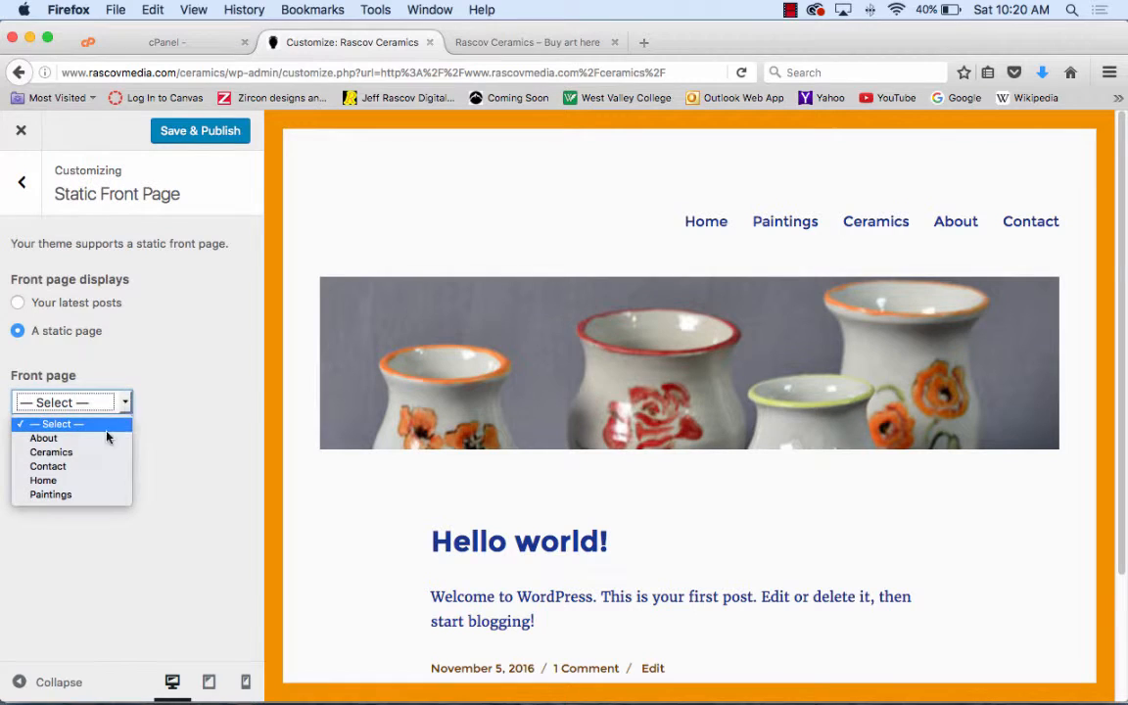
click(86, 480)
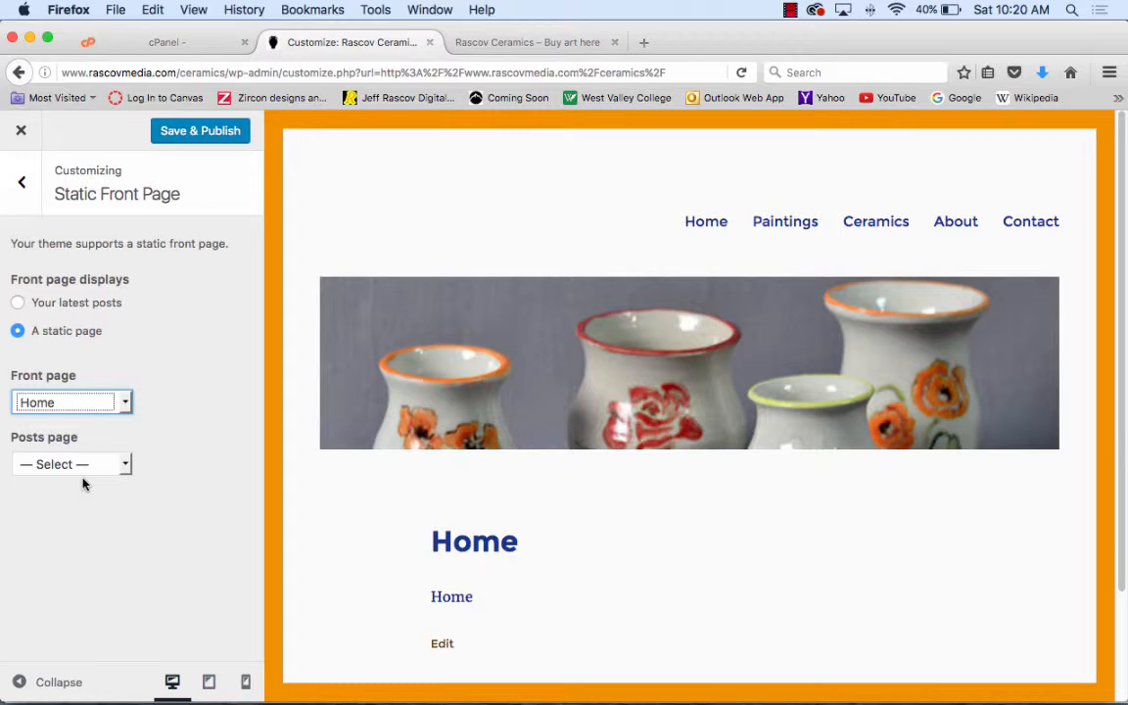
click(22, 185)
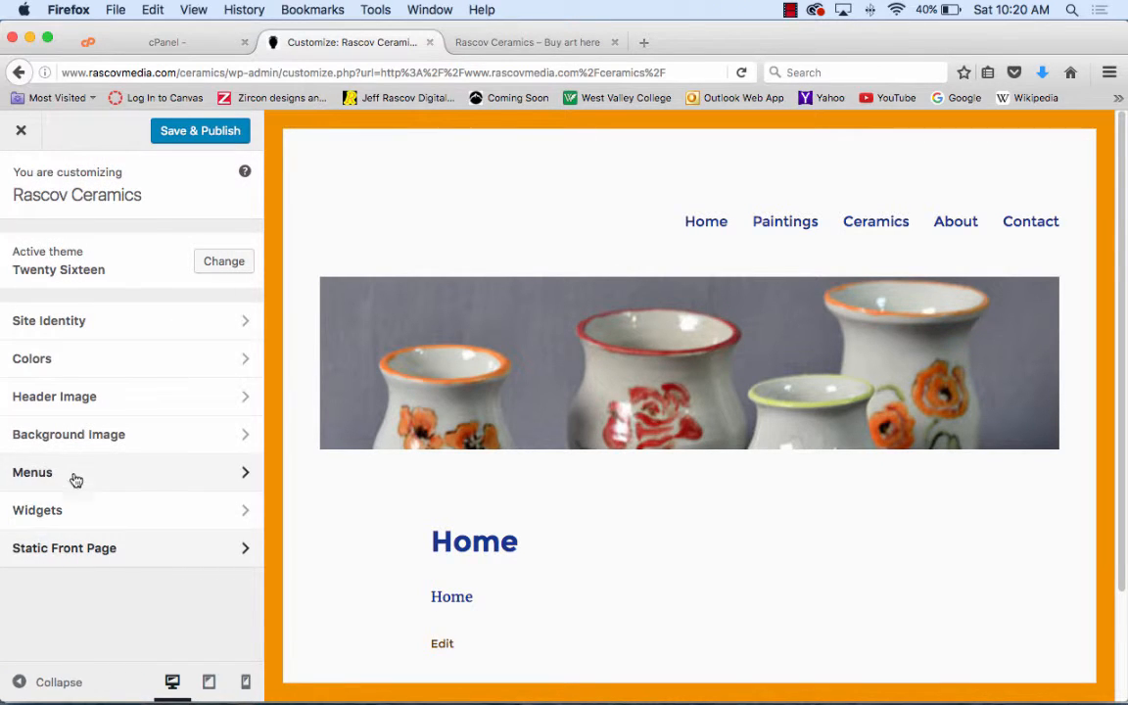
click(110, 556)
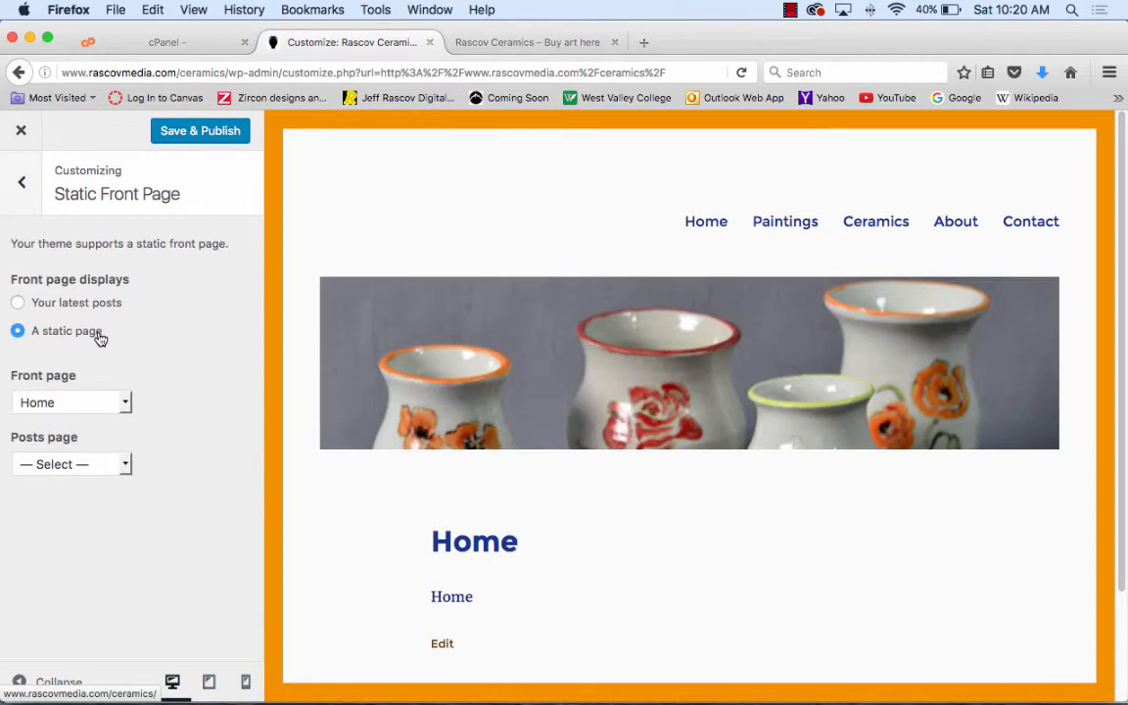
click(218, 130)
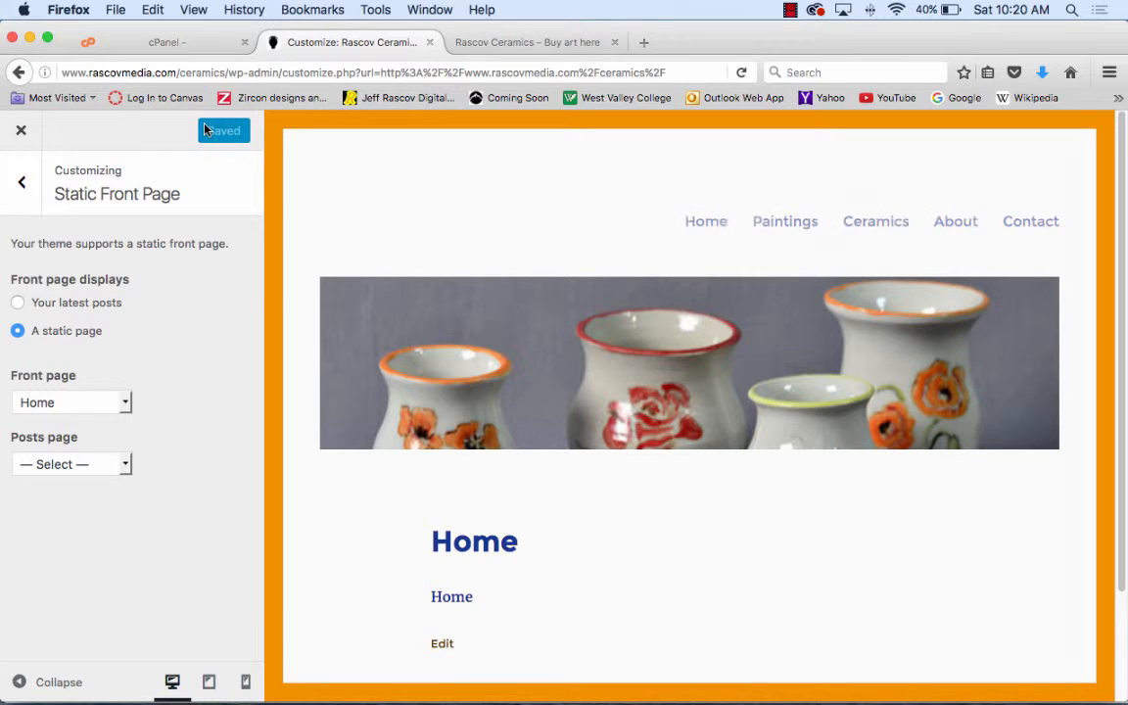
- Close the customizer and go from the live home page to the site's admin dashboard
click(21, 130)
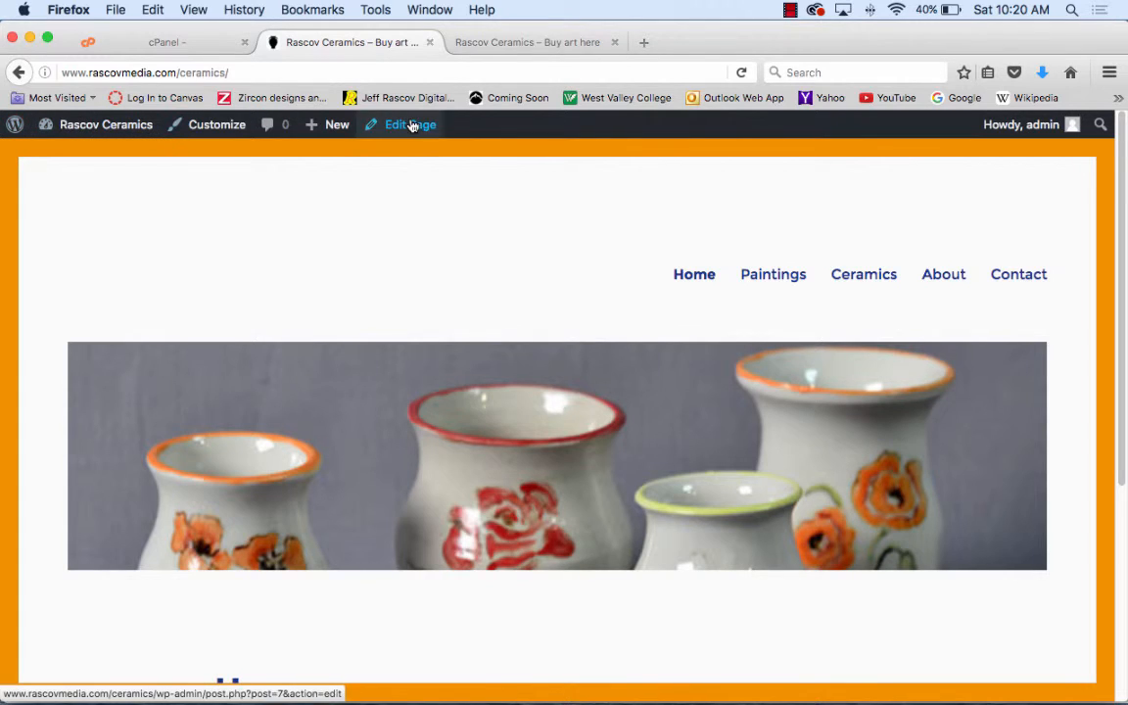
click(69, 134)
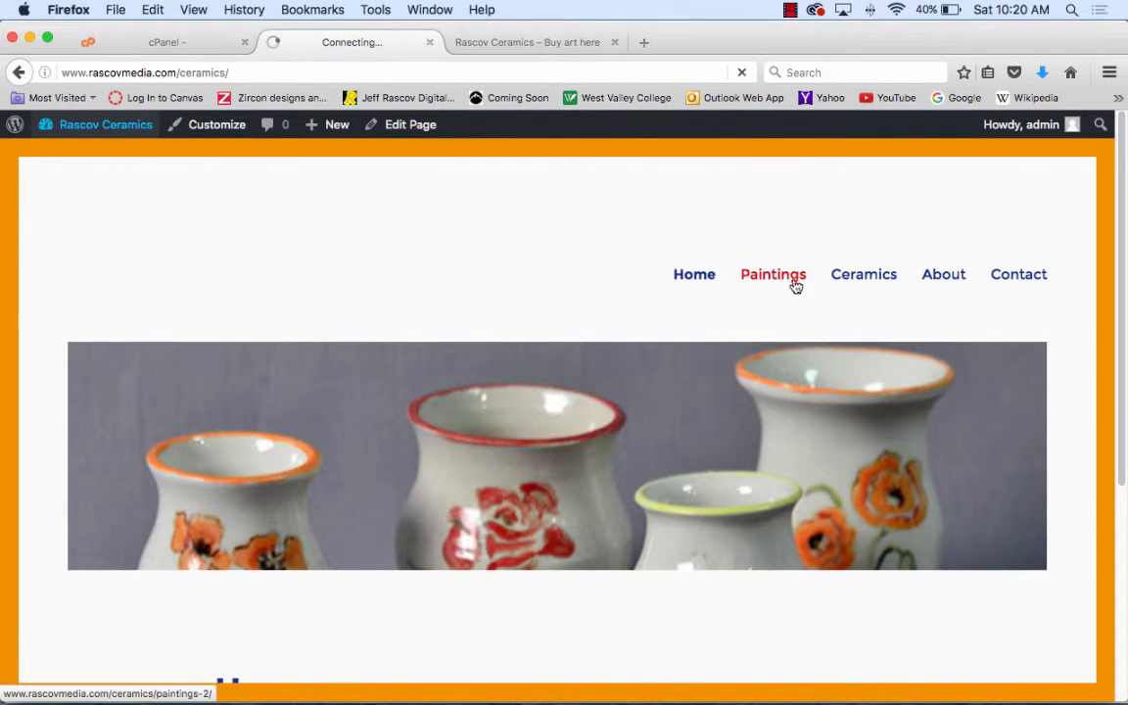
scroll(652, 282, down, 5)
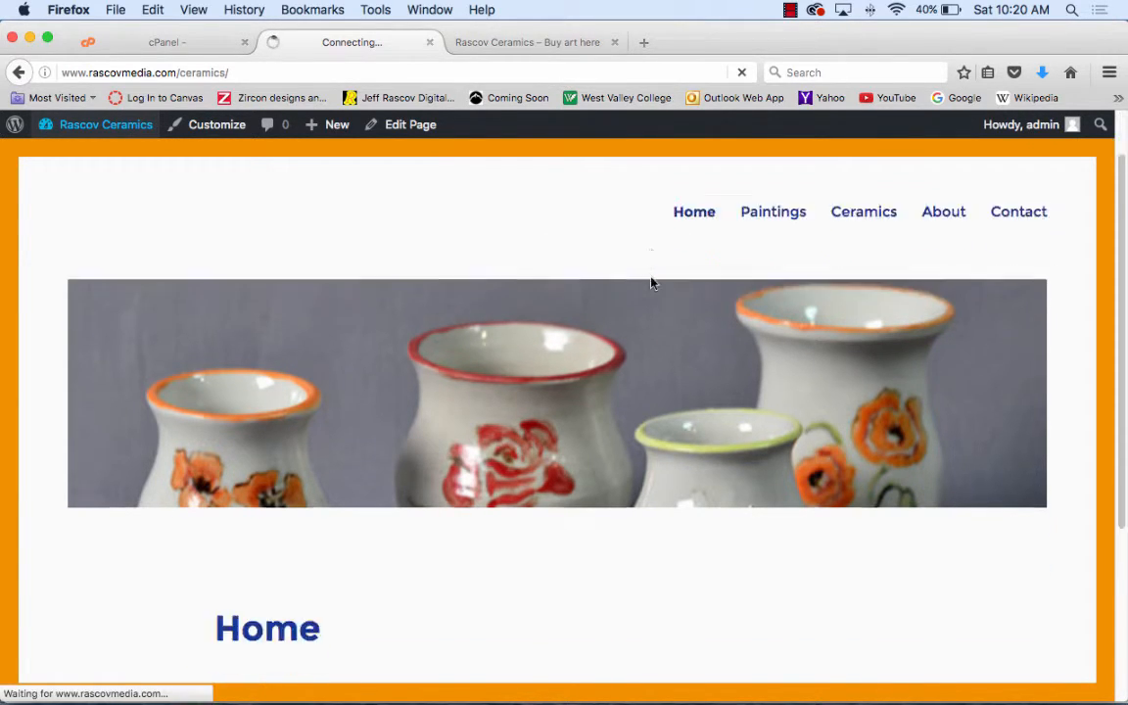
scroll(651, 283, up, 5)
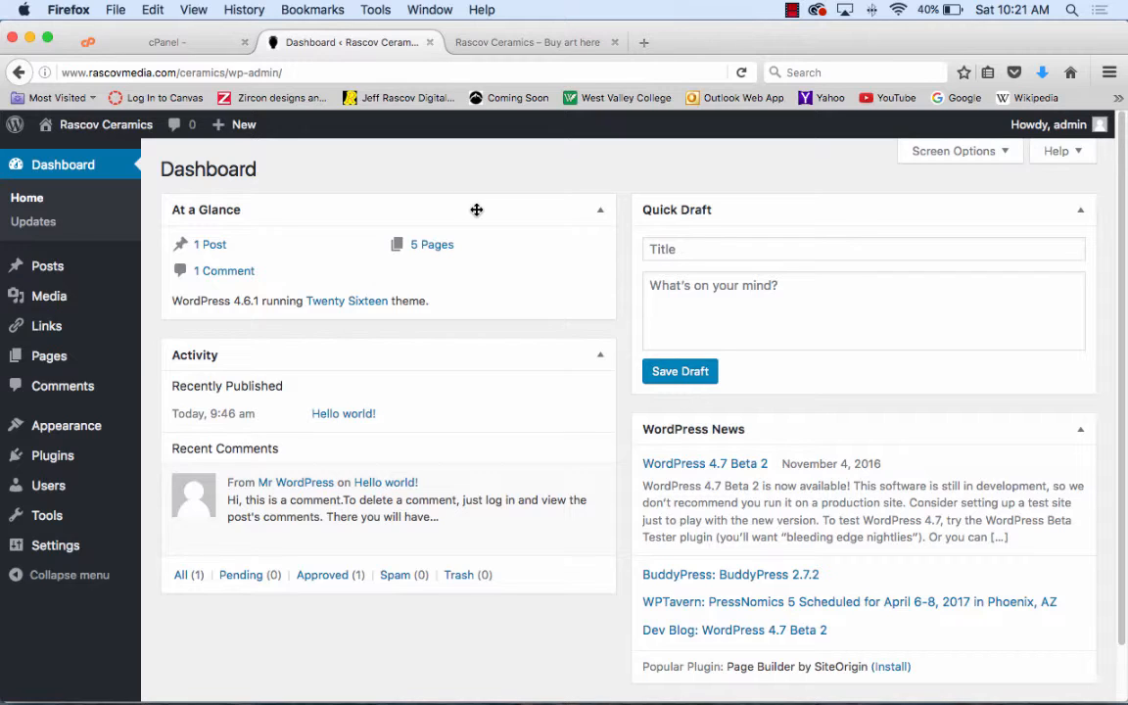
- Reopen the site customizer from the dashboard's appearance options
mouse_move(140, 127)
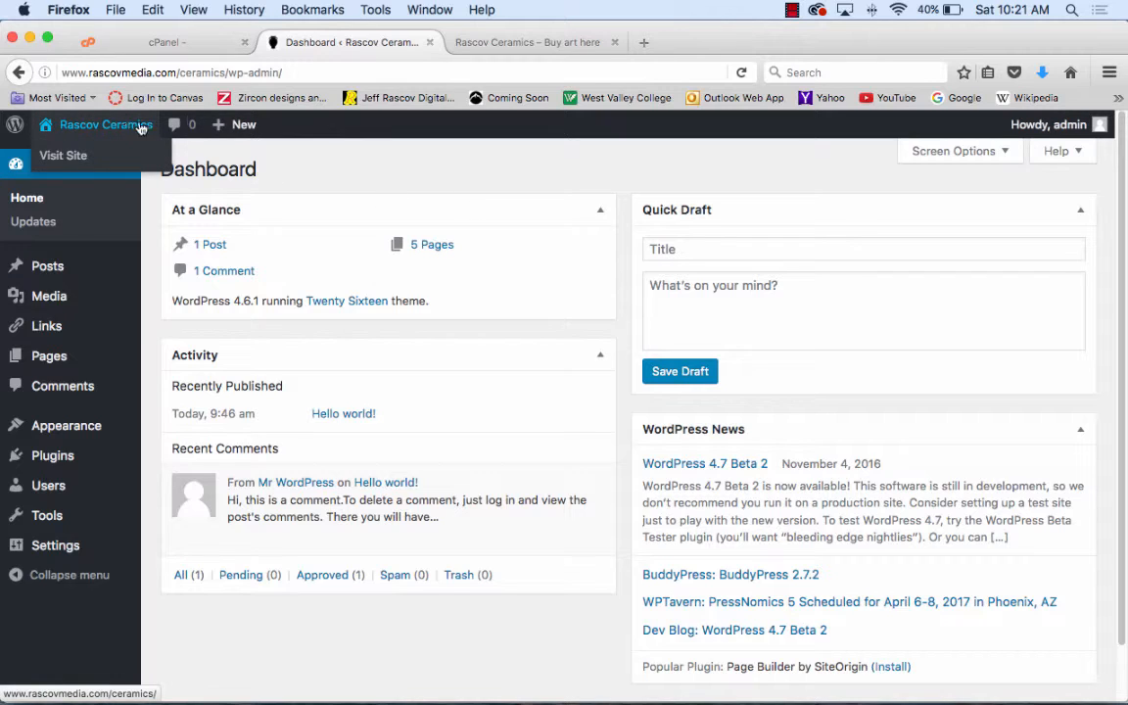
mouse_move(79, 423)
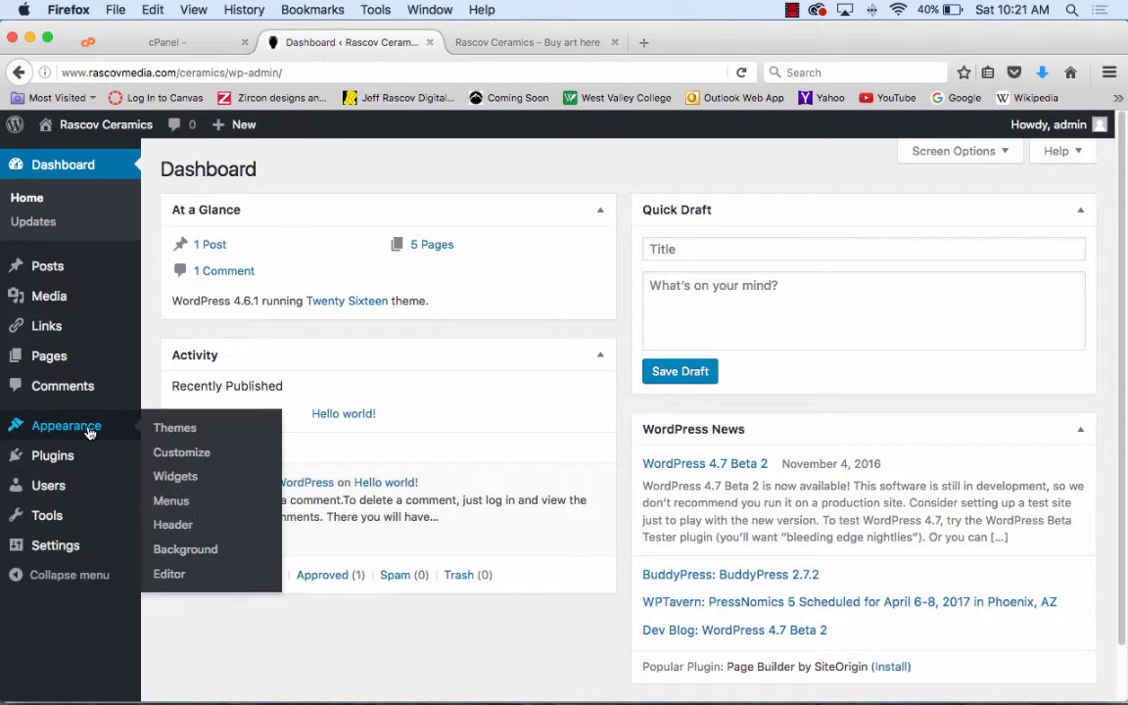
click(189, 453)
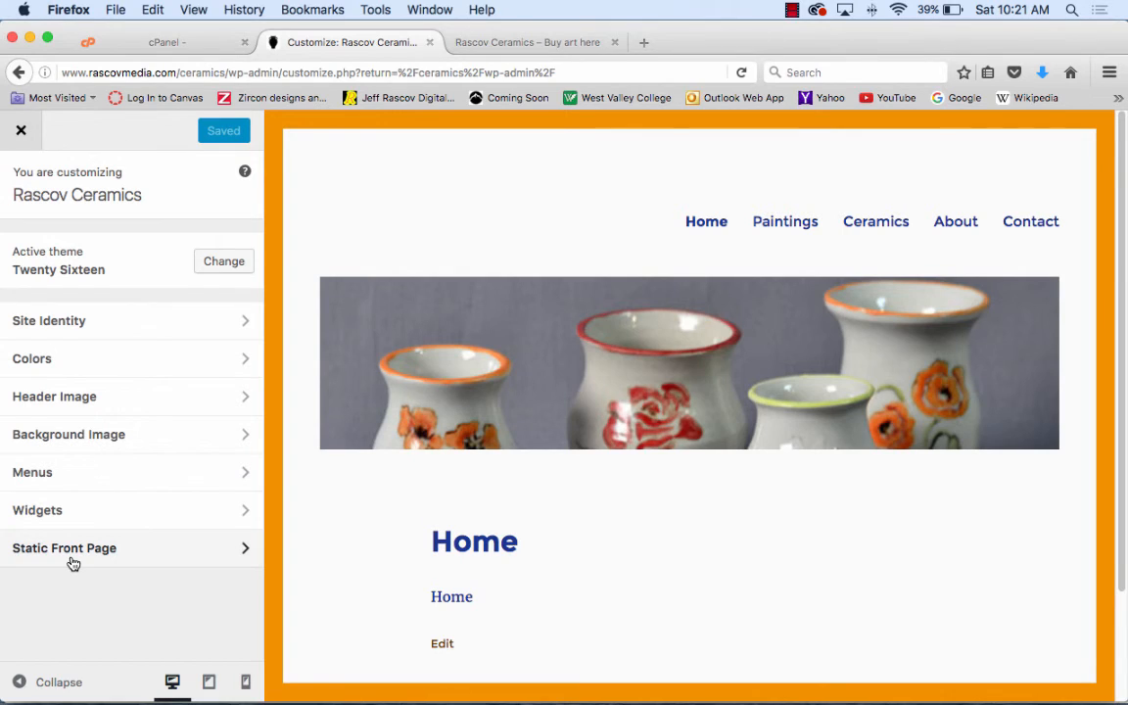
click(790, 8)
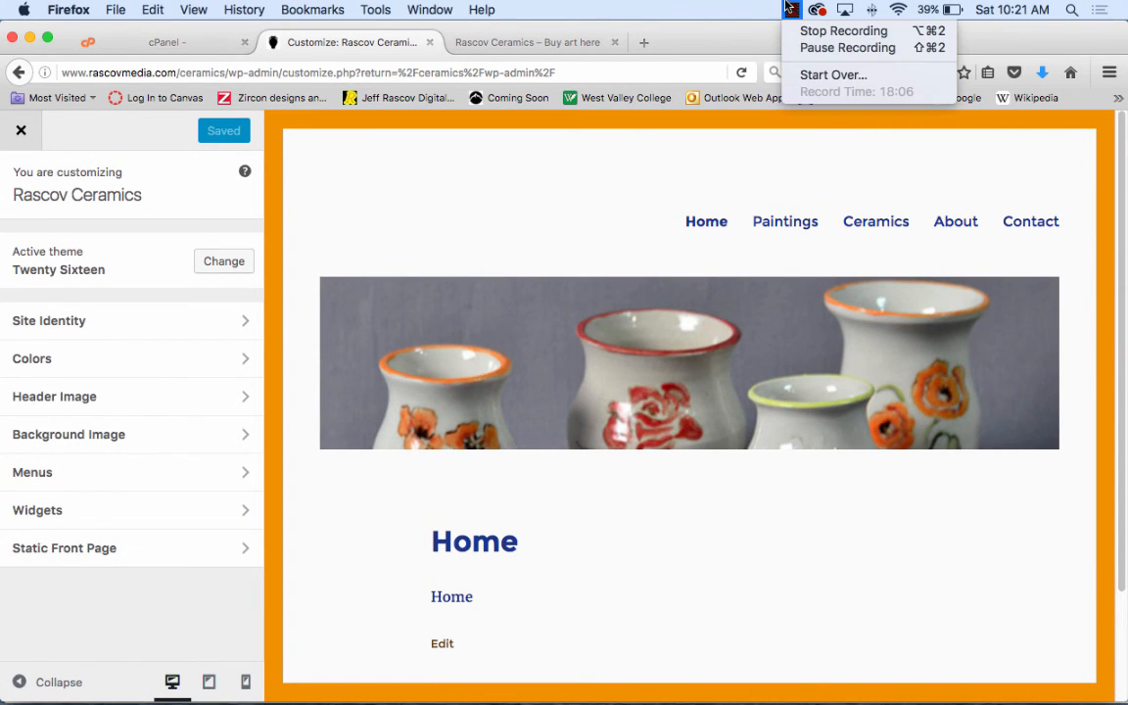